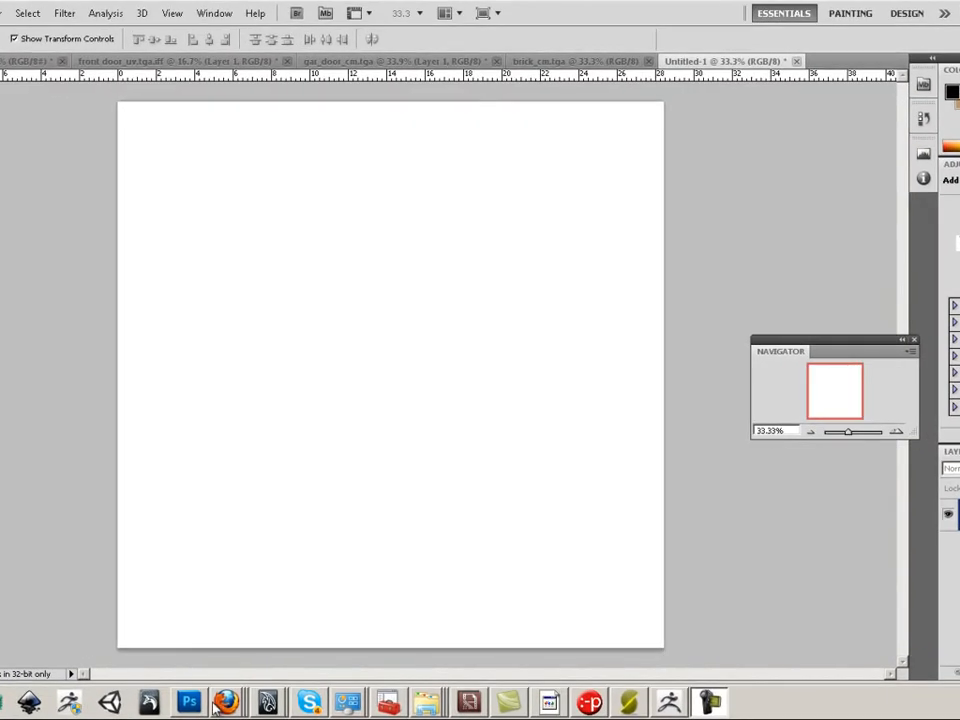
Step: Switch to Firefox and copy the weathered wood image p8231578.jpg
left_click(222, 703)
left_click(189, 551)
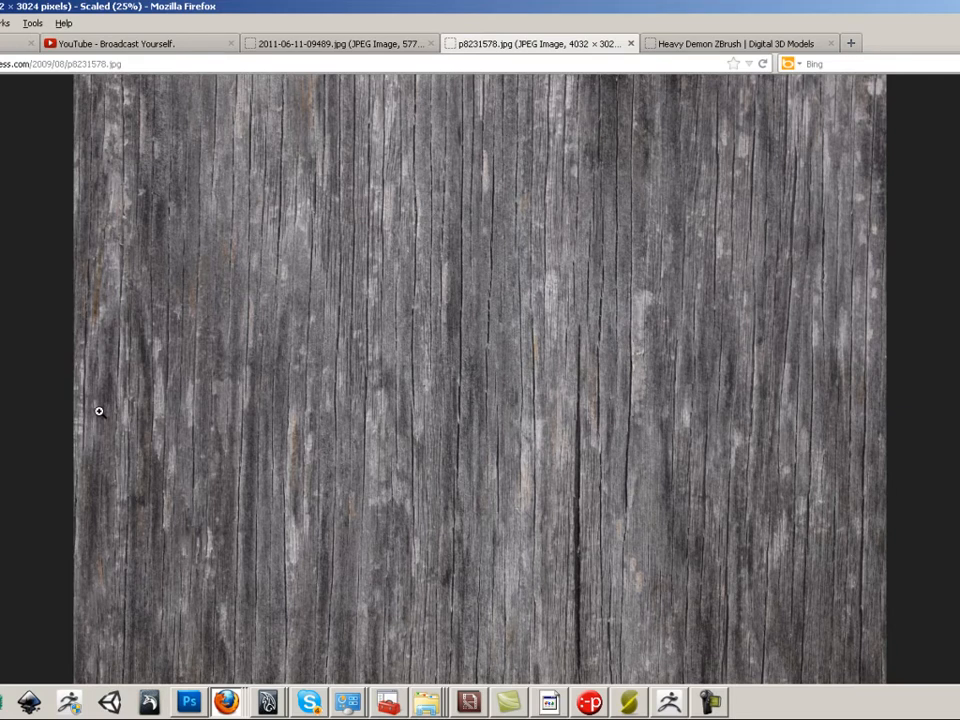
right_click(222, 377)
left_click(258, 386)
left_click(443, 386)
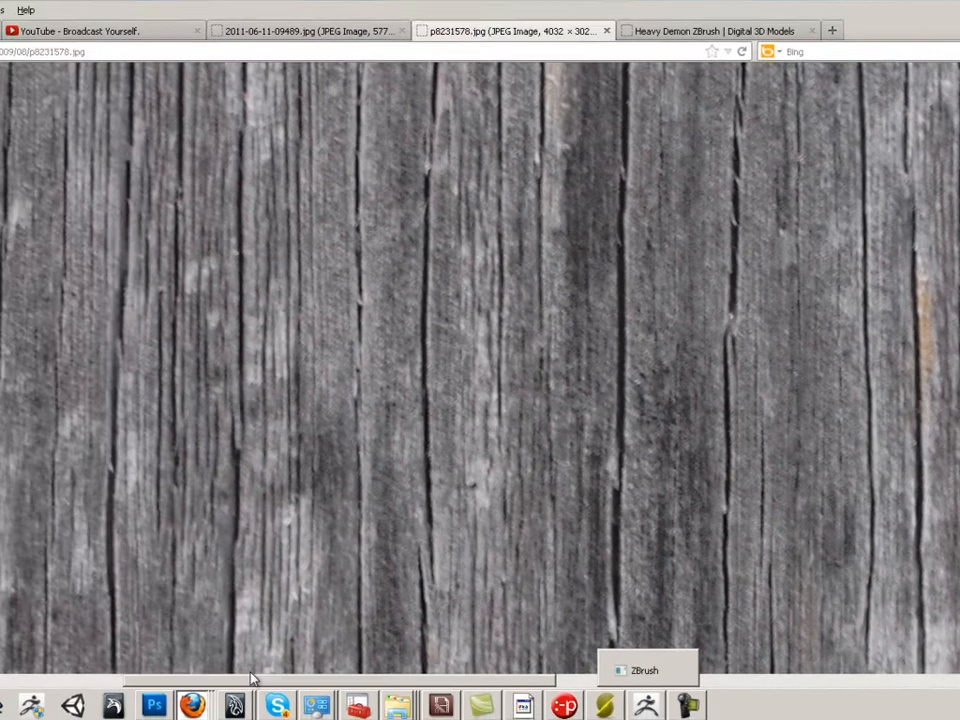
Step: Switch back to Photoshop and paste the wood image into the blank Untitled-1 document
mouse_move(37, 717)
left_click(190, 704)
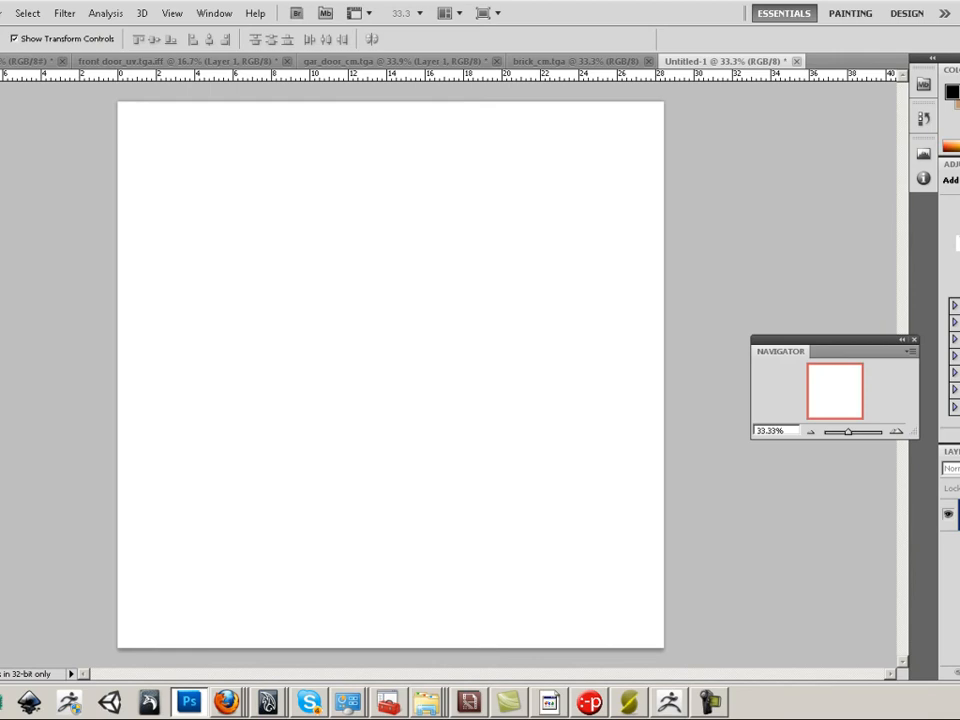
left_click(0, 13)
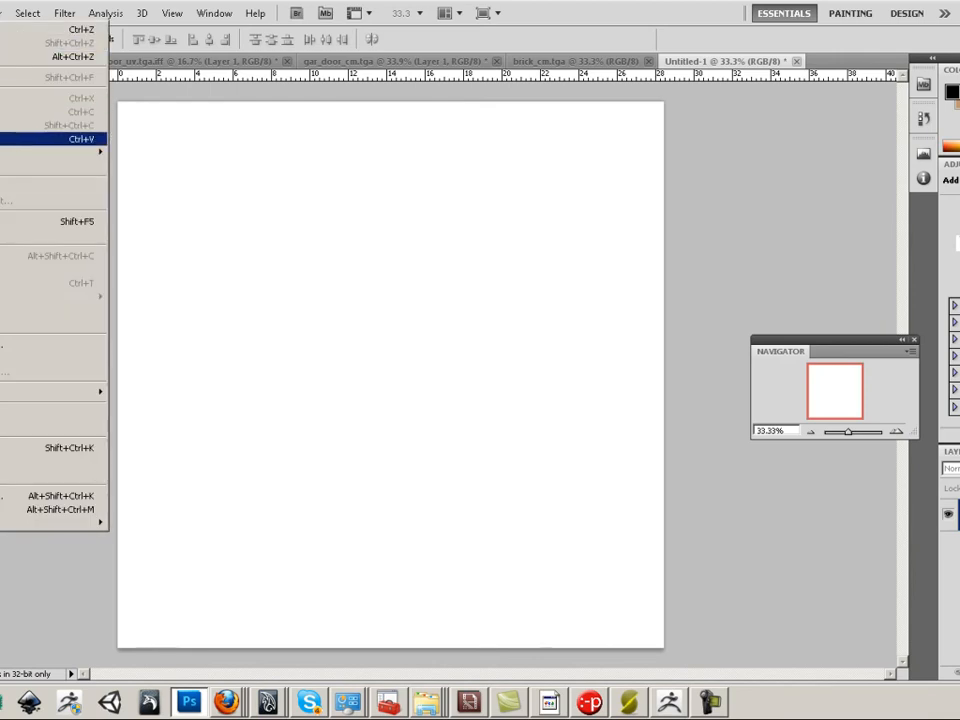
left_click(60, 138)
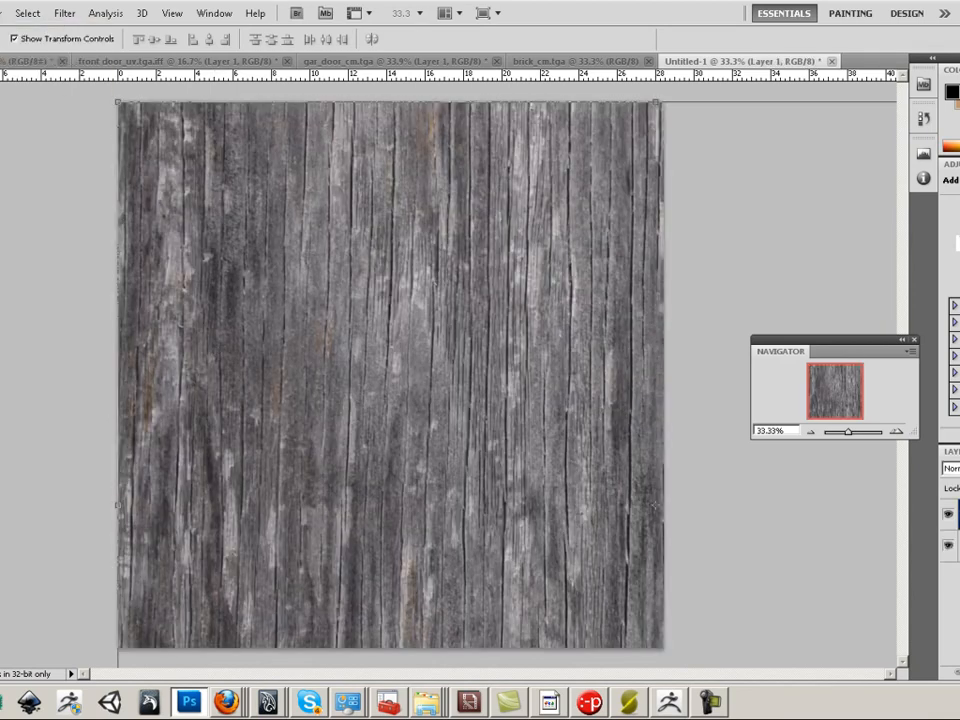
Step: Scale the pasted wood proportionally to about 22.36%, anchored in the canvas's upper-left corner, and apply the transformation
left_click_drag(115, 103, 61, 215)
left_click_drag(731, 617, 320, 259)
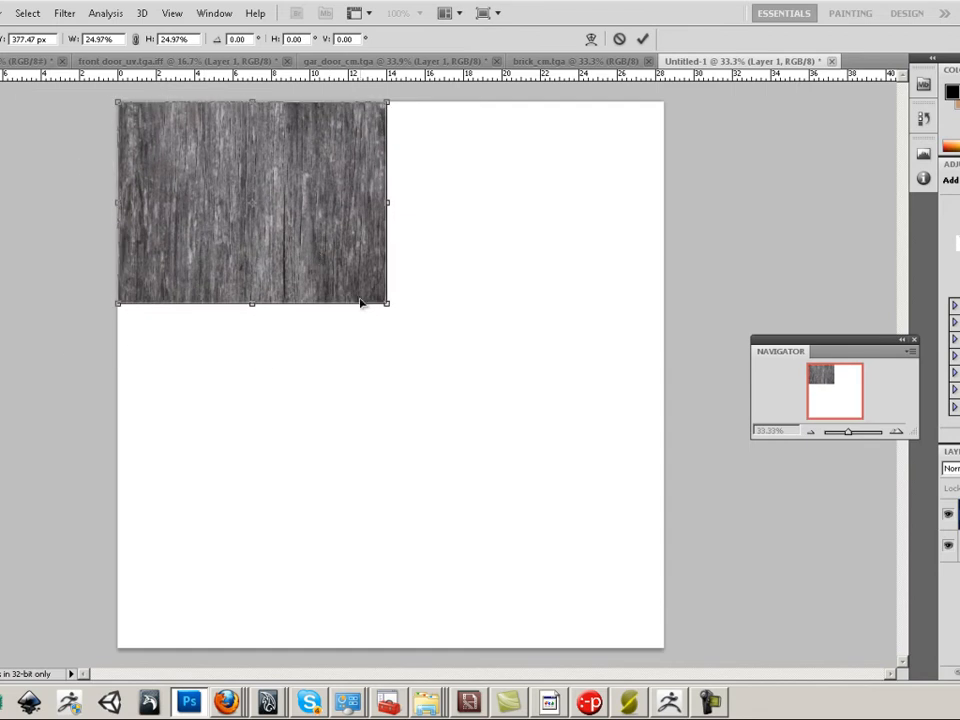
left_click_drag(388, 305, 363, 286)
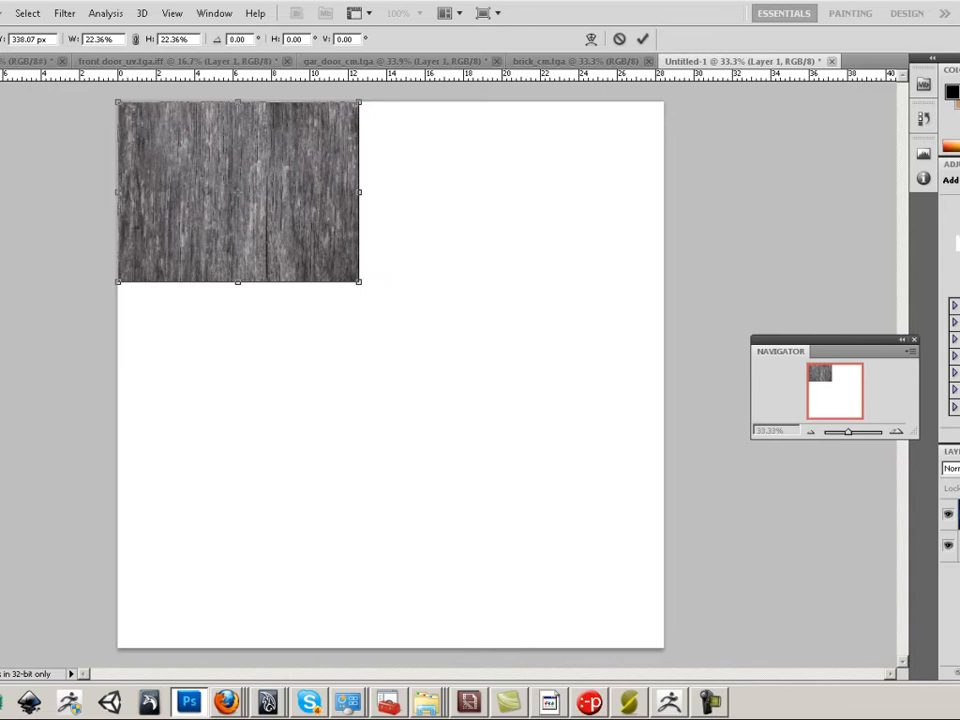
key("v")
left_click(378, 268)
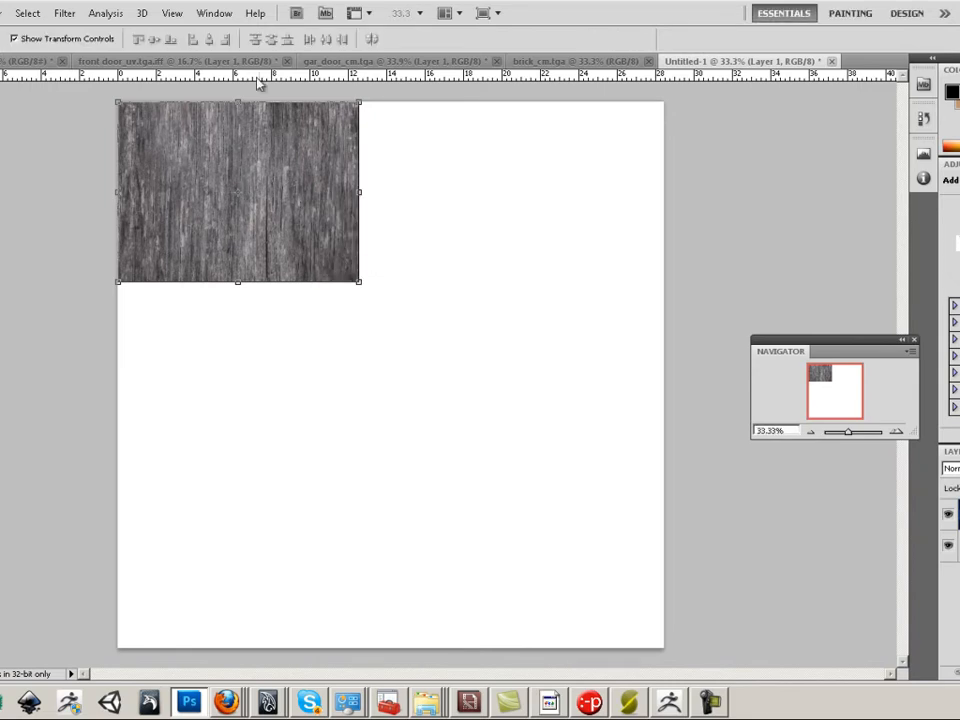
Step: Apply the Smart Sharpen filter to the wood layer with Gaussian Blur removal and lowered sharpening settings
left_click(68, 16)
mouse_move(167, 243)
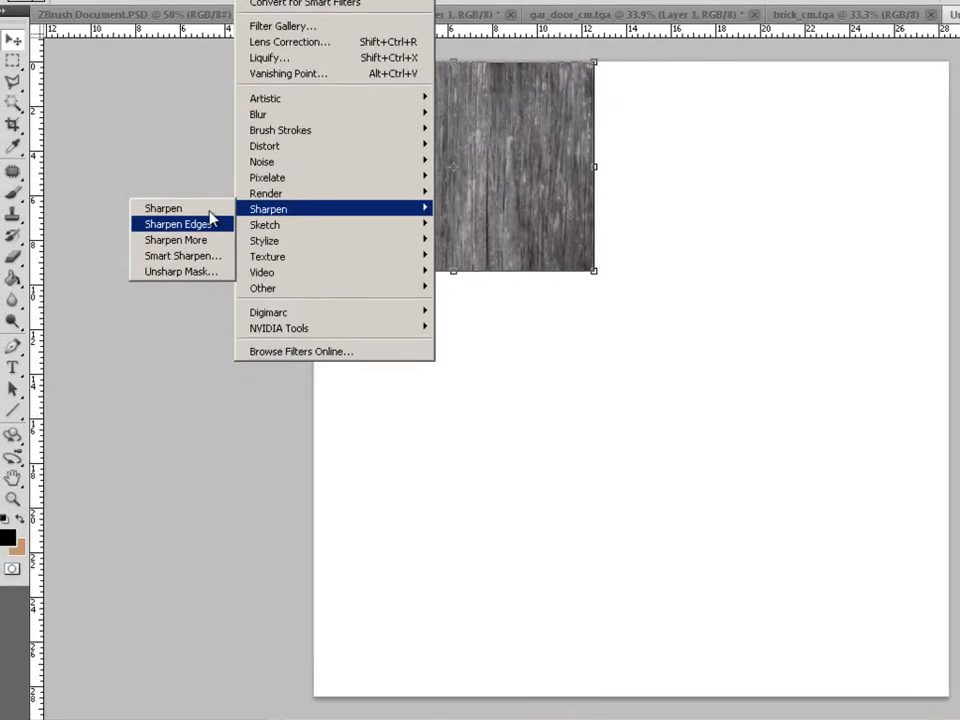
left_click(212, 255)
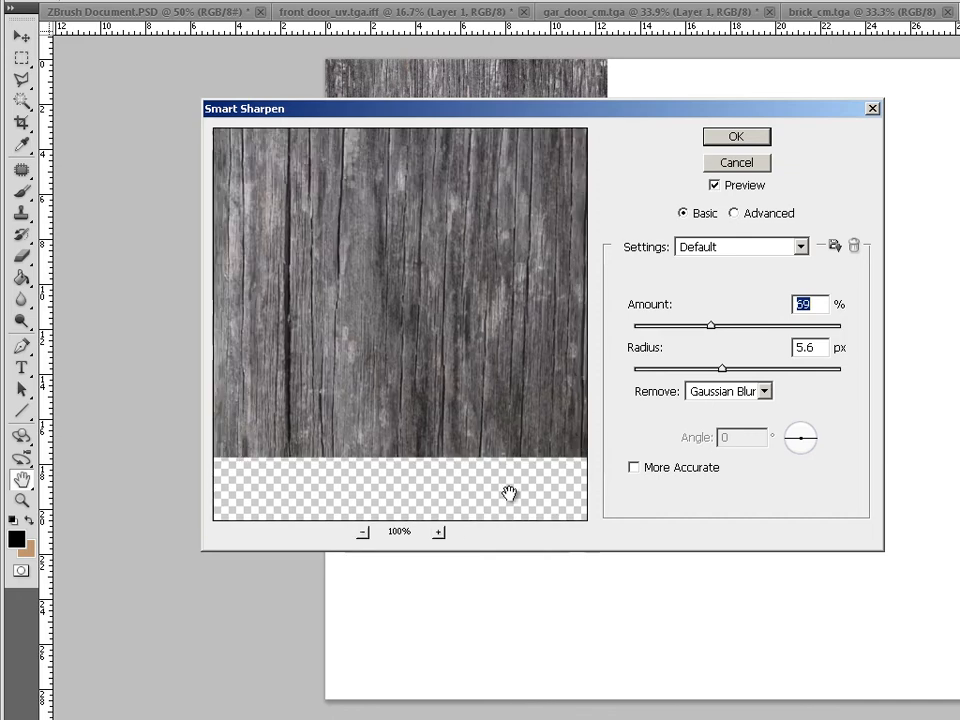
left_click_drag(509, 493, 538, 441)
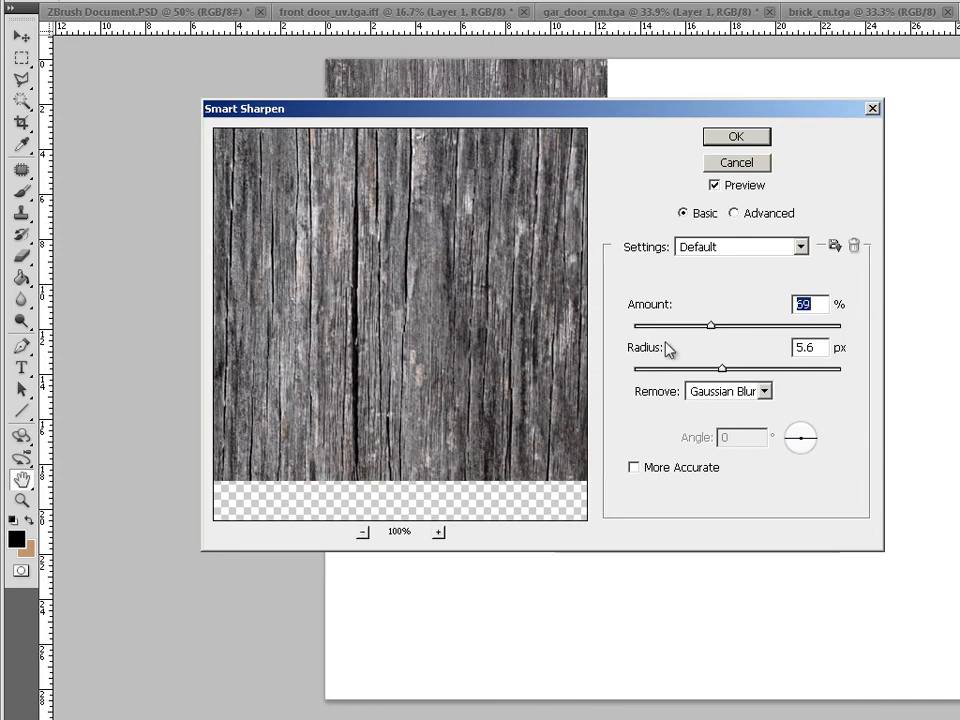
left_click_drag(720, 370, 682, 325)
left_click(724, 142)
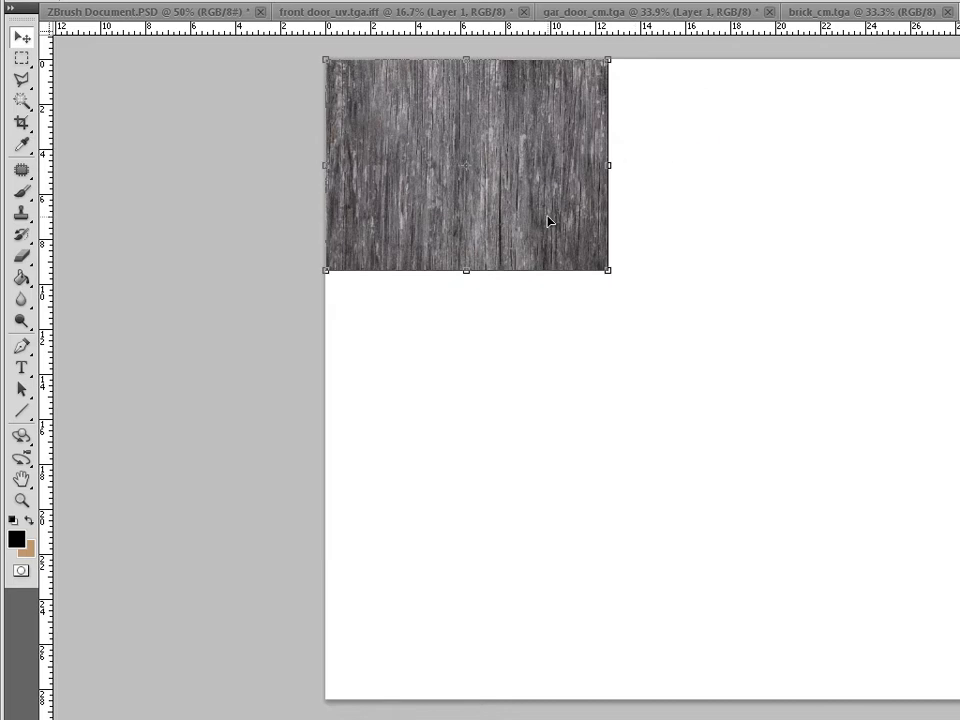
Step: Duplicate the wood layer, flip the copy vertically and place it directly beneath the original
left_click_drag(546, 218, 544, 392, "alt")
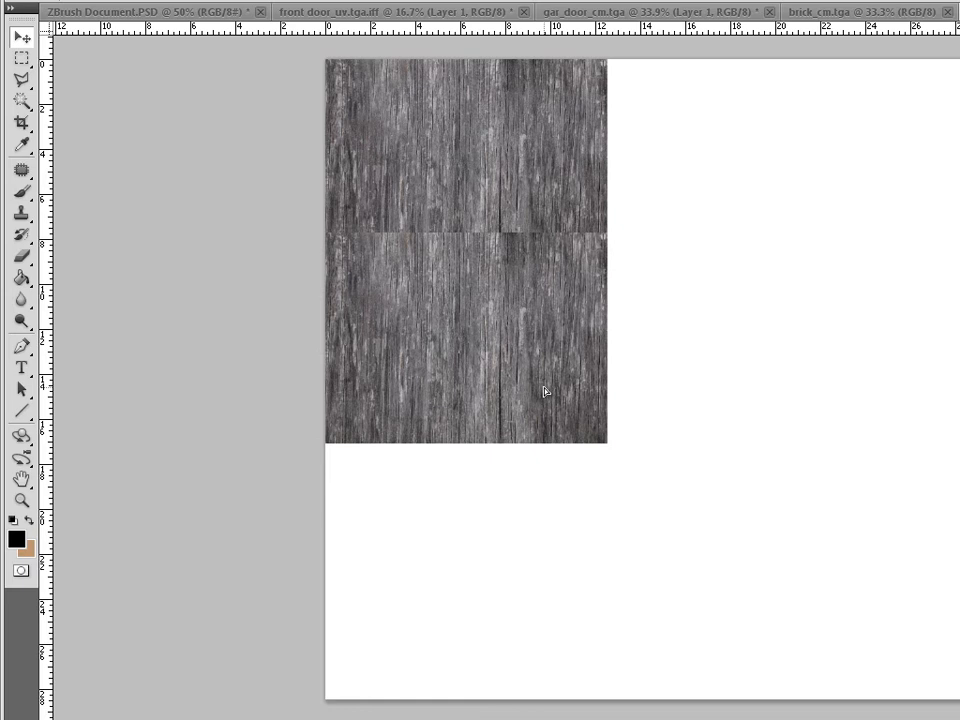
key("ctrl+t")
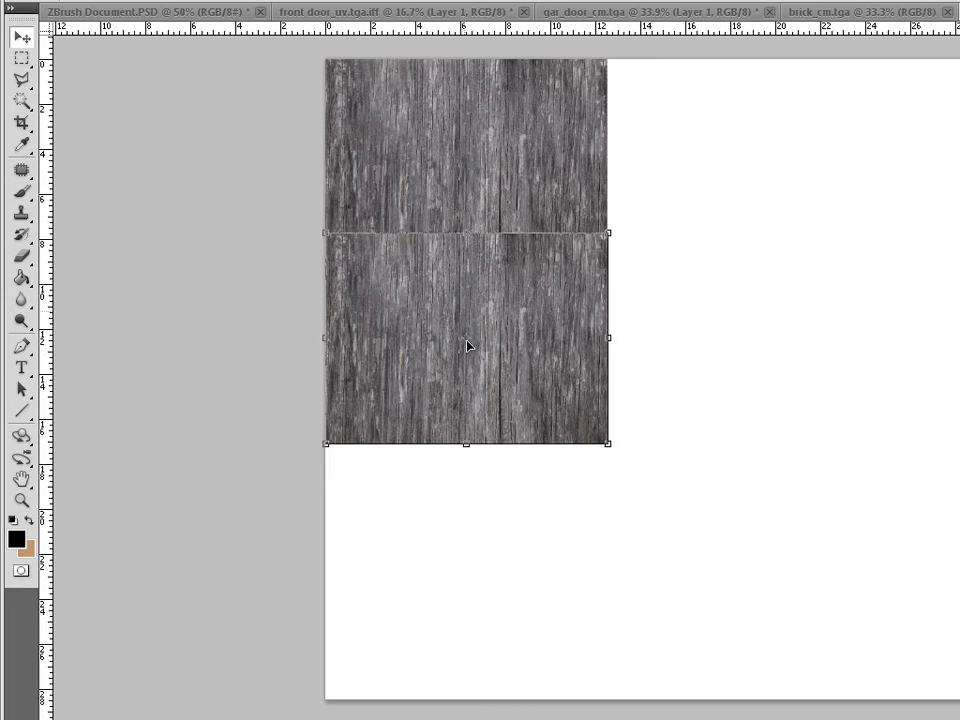
left_click_drag(467, 345, 745, 316)
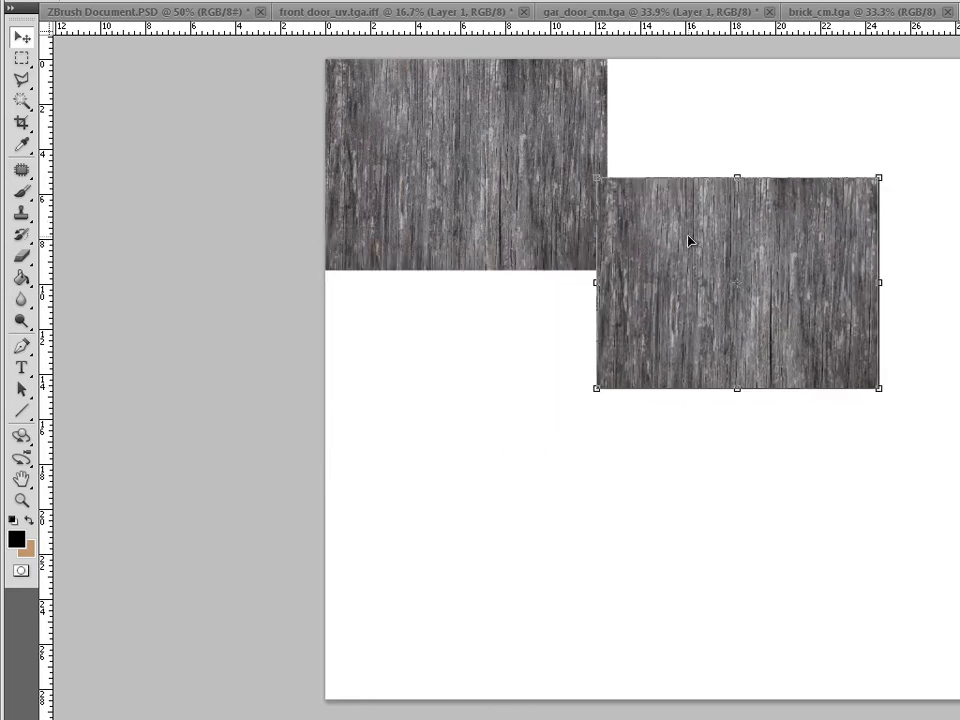
left_click_drag(737, 178, 767, 612)
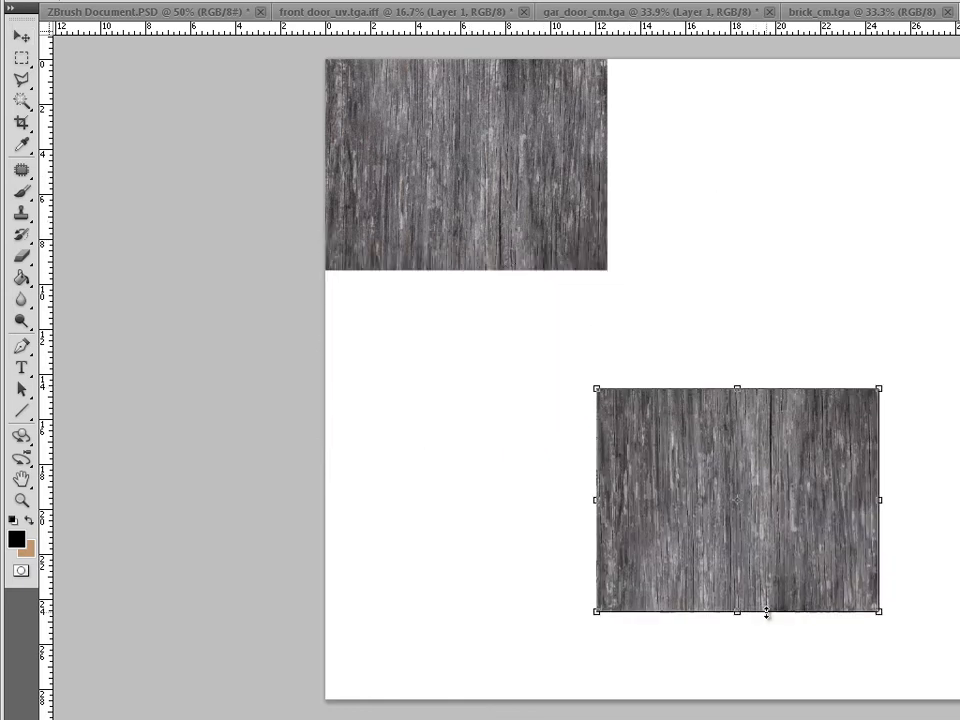
left_click_drag(790, 530, 533, 414)
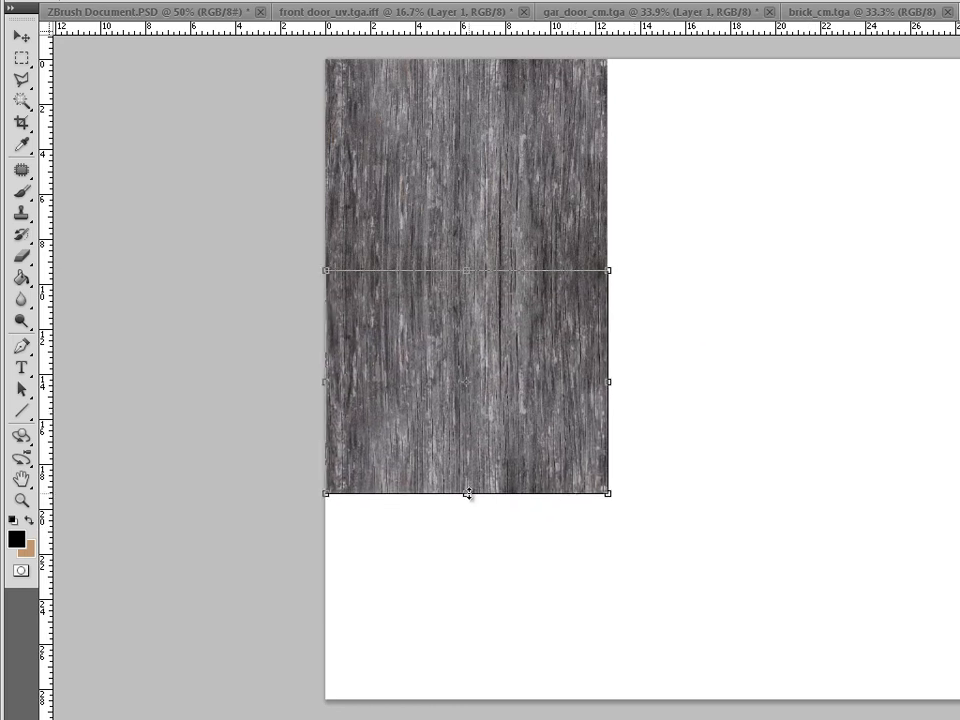
Step: Stretch the flipped copy to about 109.37% height, move it up to slightly overlap the original, and apply the transformation
left_click_drag(466, 494, 467, 502)
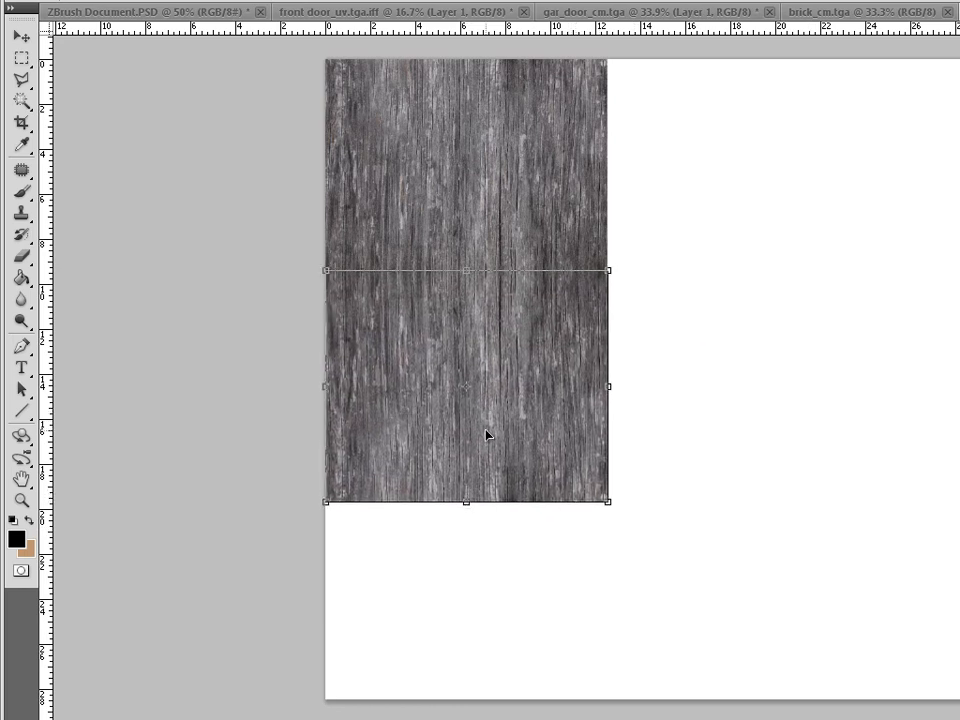
left_click_drag(486, 435, 486, 420)
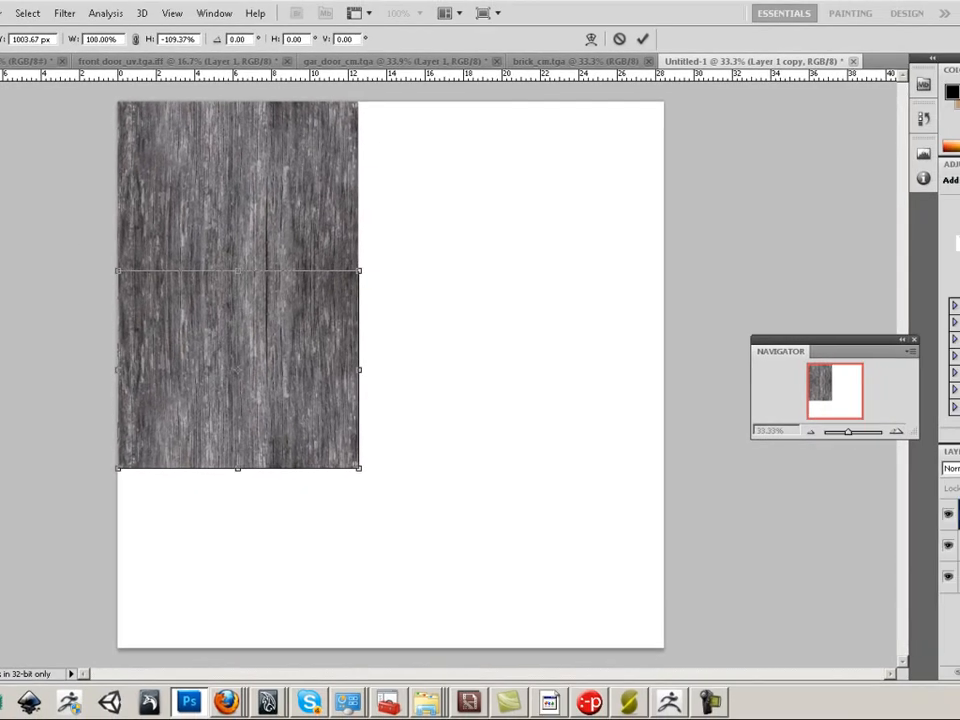
key("v")
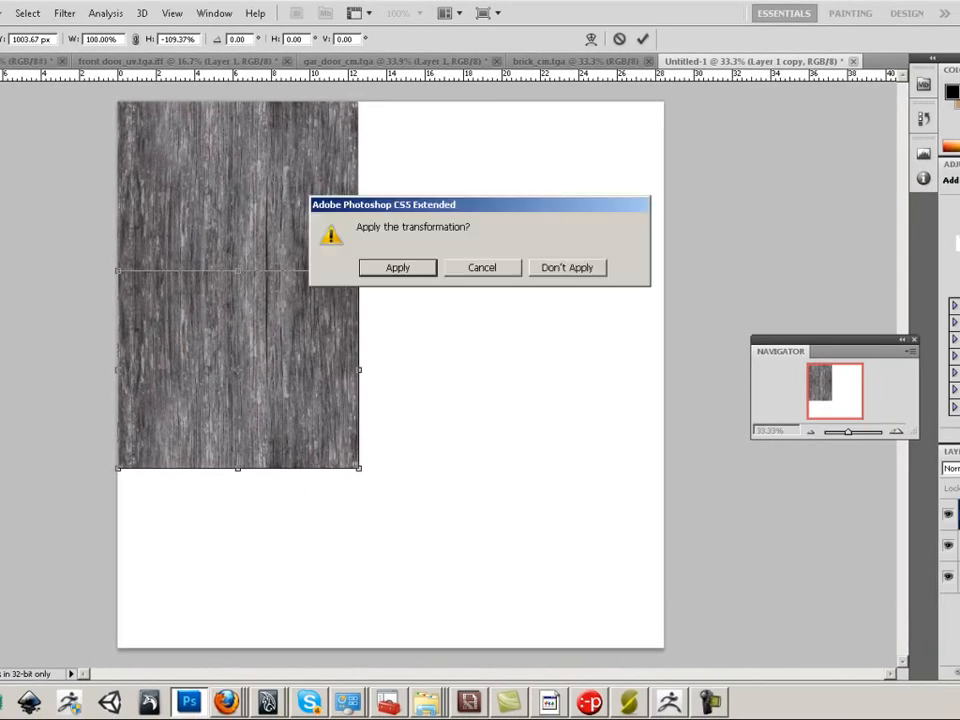
left_click(411, 269)
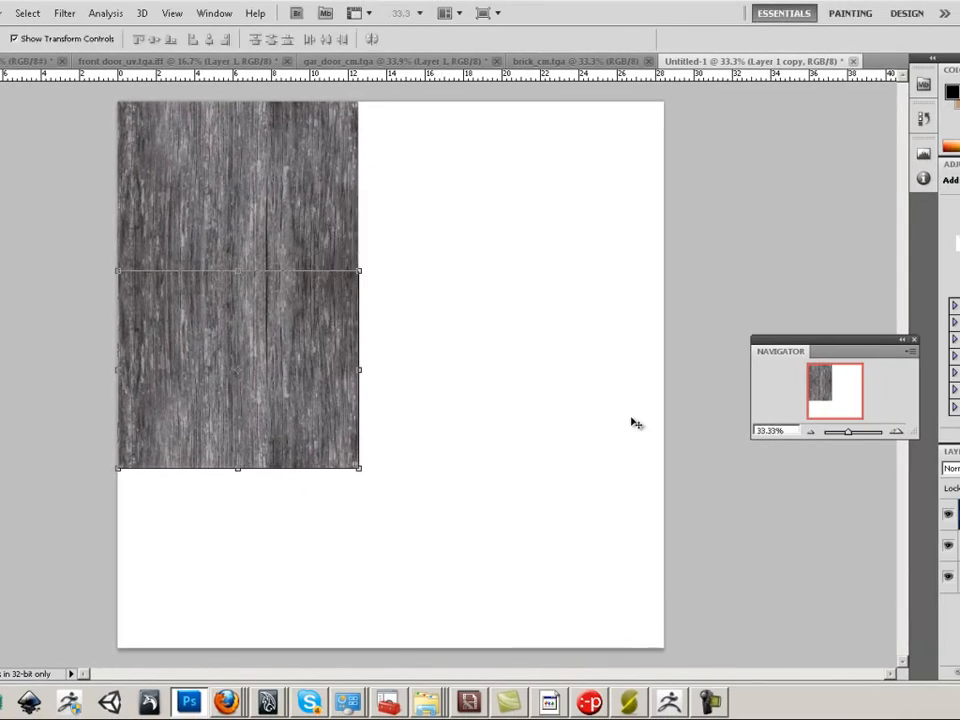
Step: Merge the two wood layers and resize the result to about 65.86% width and 149.16% height, spanning the canvas height
key("ctrl+e")
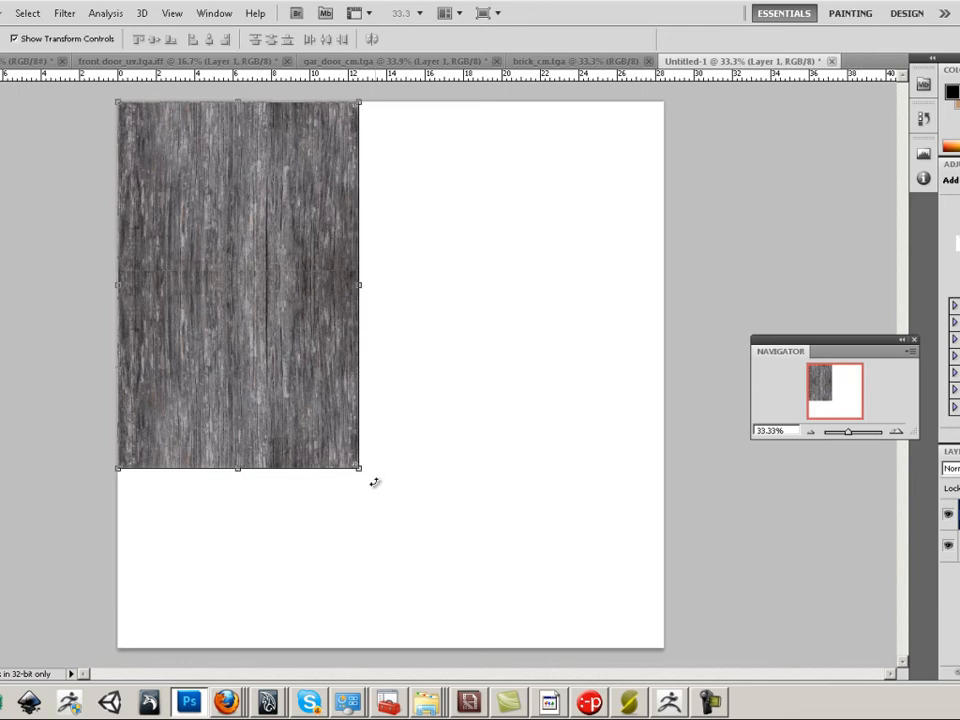
left_click_drag(360, 468, 270, 399, "shift")
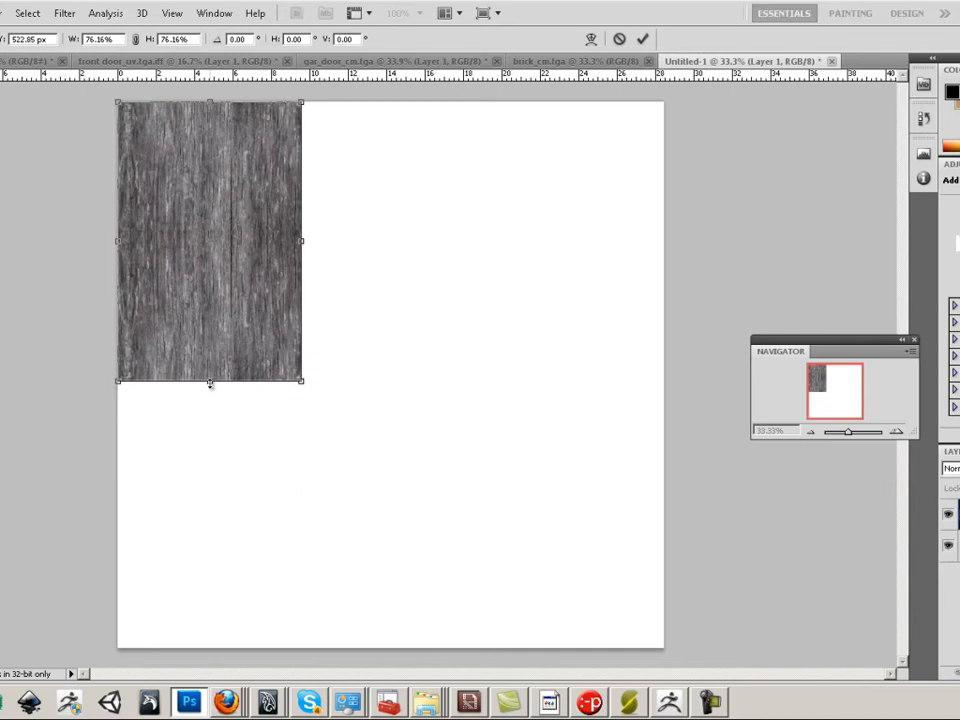
left_click_drag(210, 383, 149, 654)
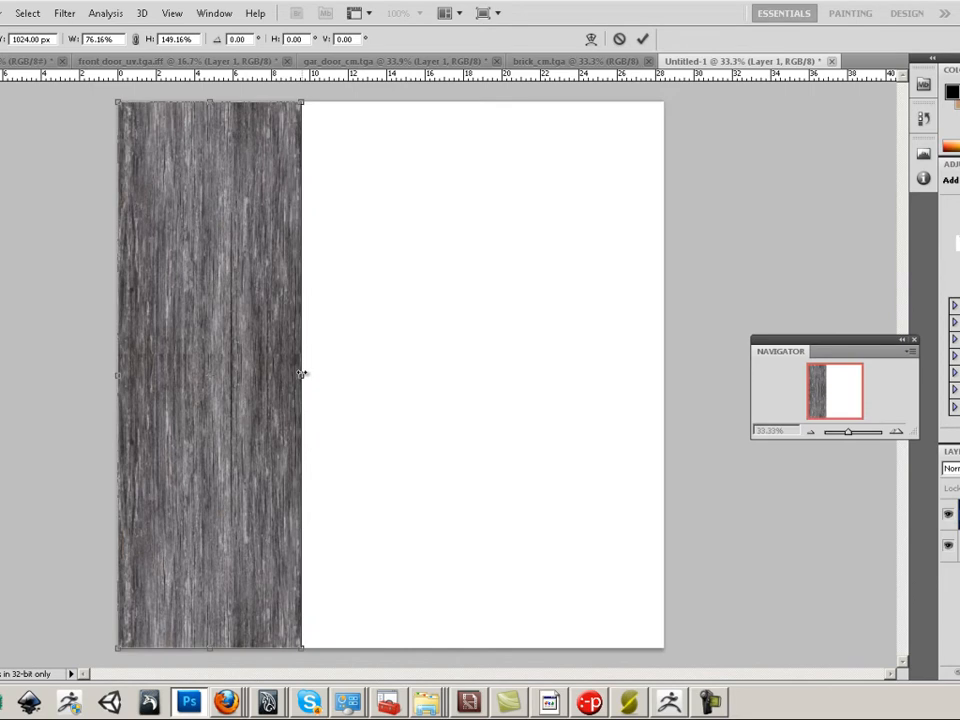
left_click_drag(302, 373, 277, 375)
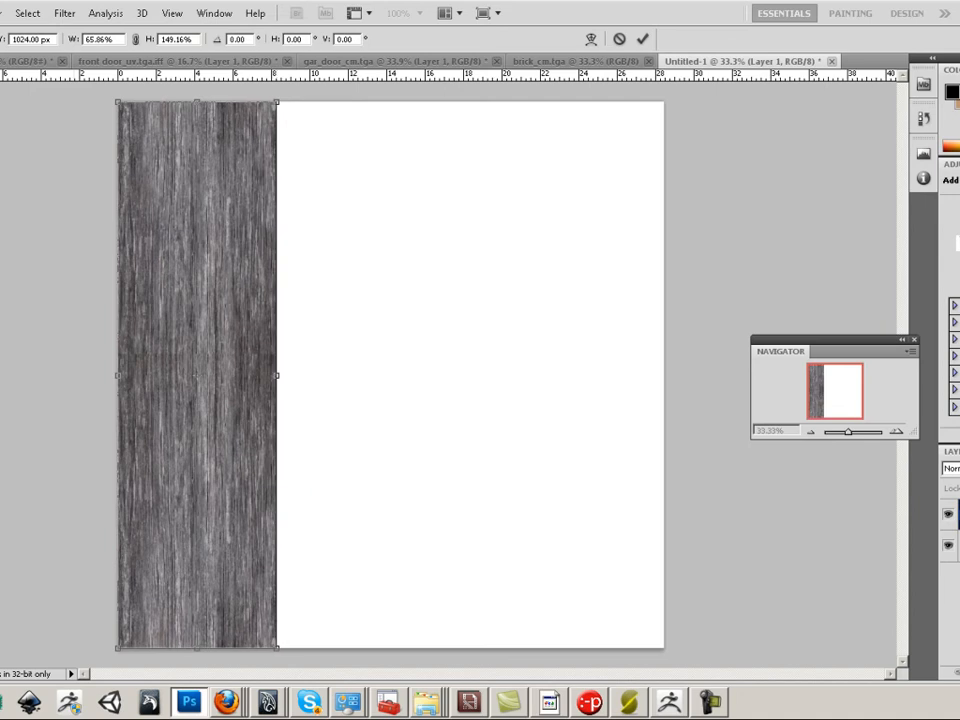
key("v")
left_click(405, 268)
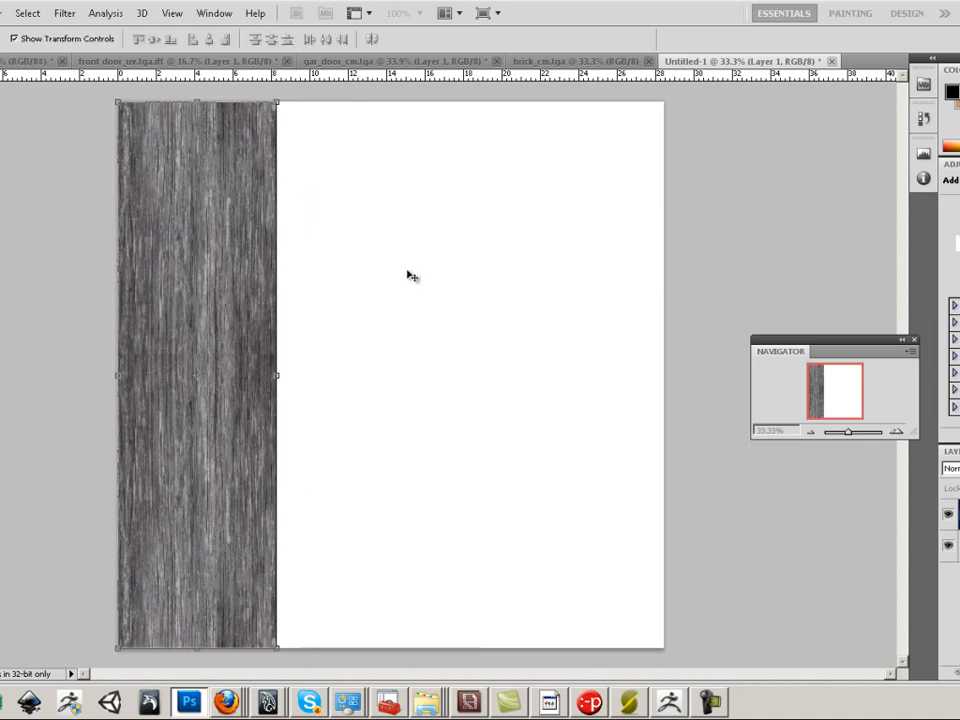
Step: Try to duplicate the tall wood strip beside the original, and undo both the duplicate and the resize
left_click_drag(226, 478, 357, 471, "alt")
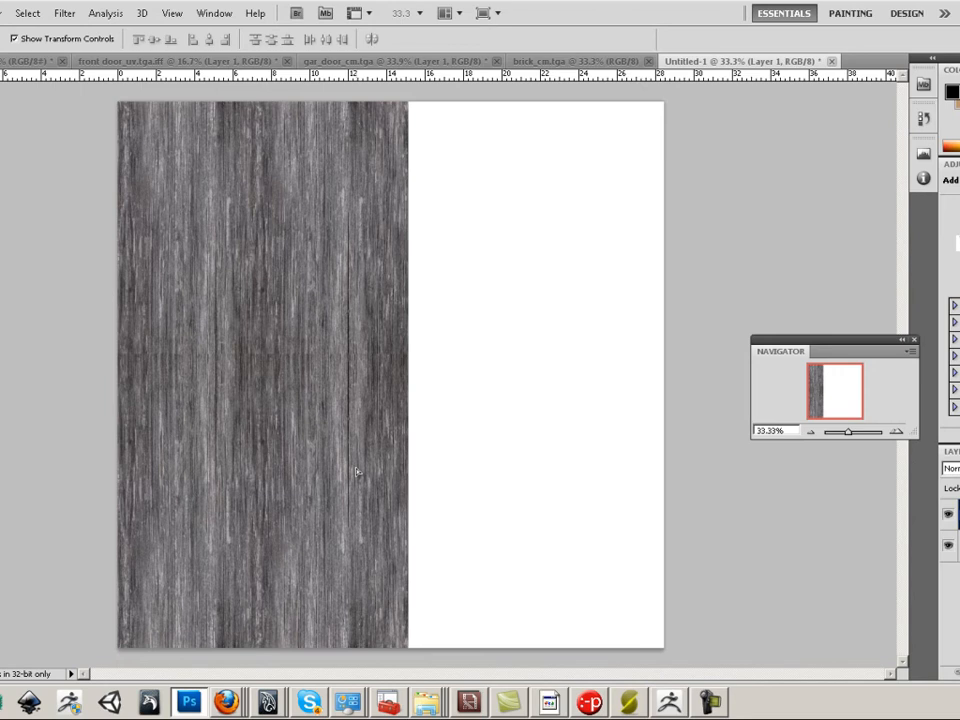
left_click_drag(357, 471, 401, 475, "alt")
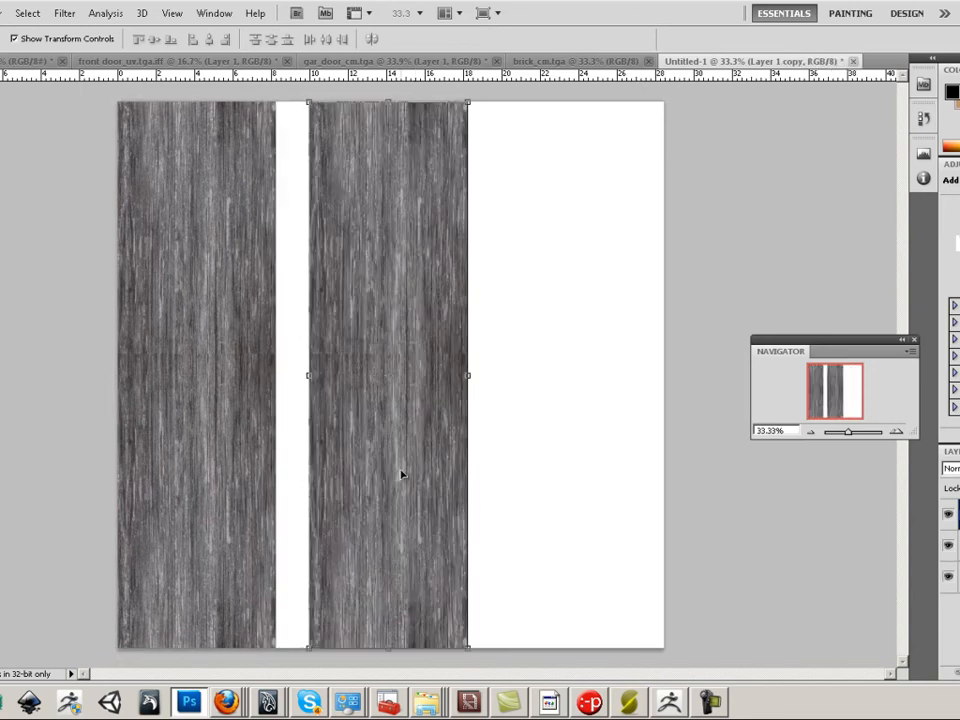
key("ctrl+z")
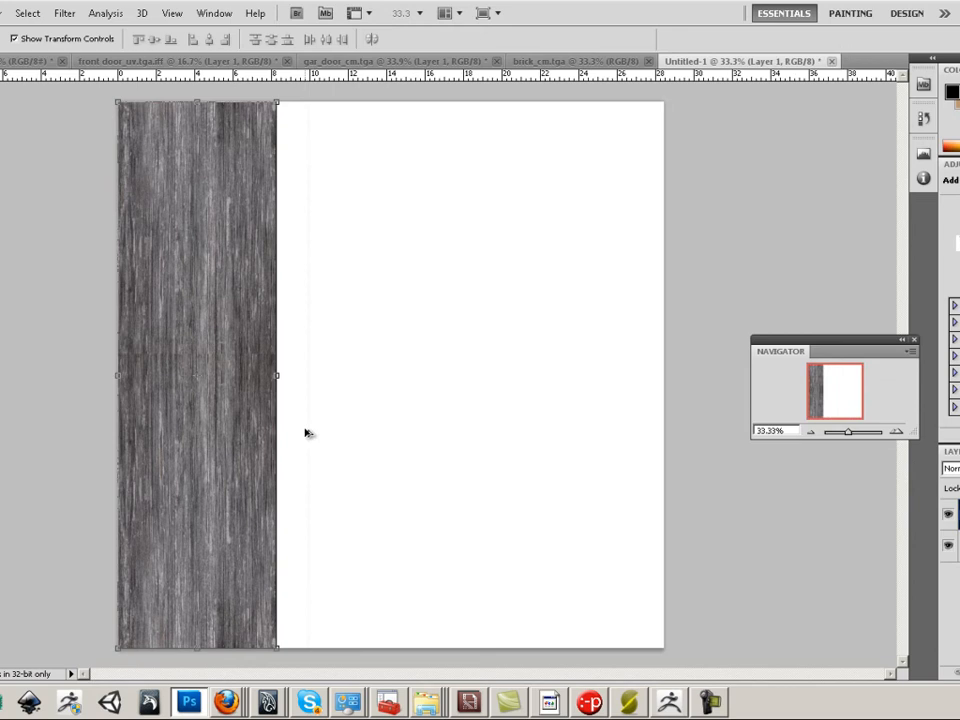
key("ctrl+alt+z")
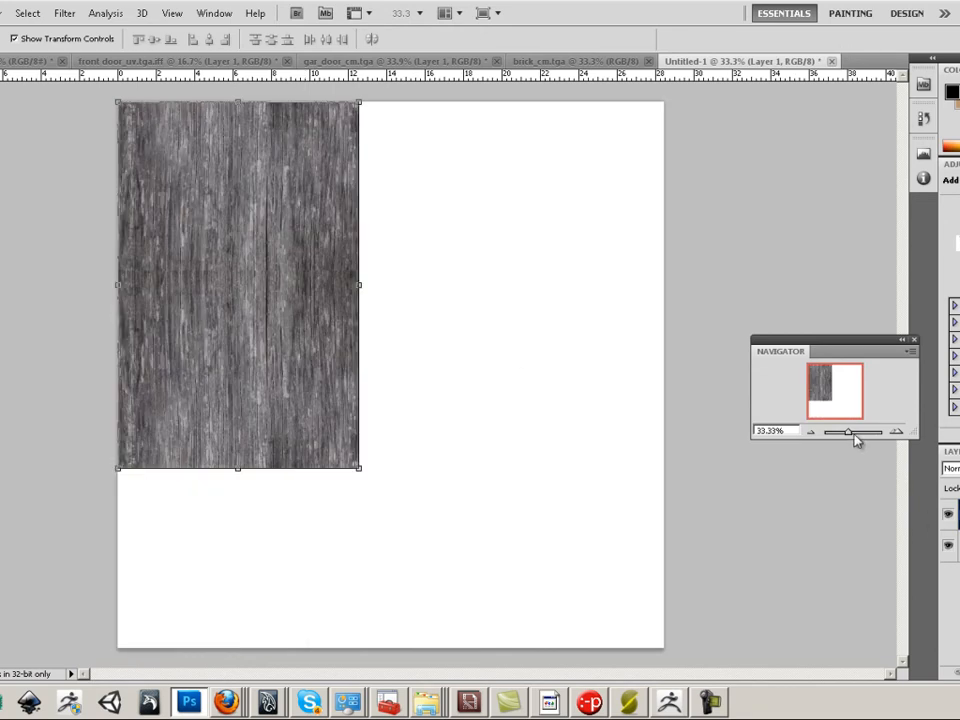
Step: Undo the layer merge and move the flipped wood copy up to overlap the upper piece more at the seam
left_click_drag(853, 435, 850, 435)
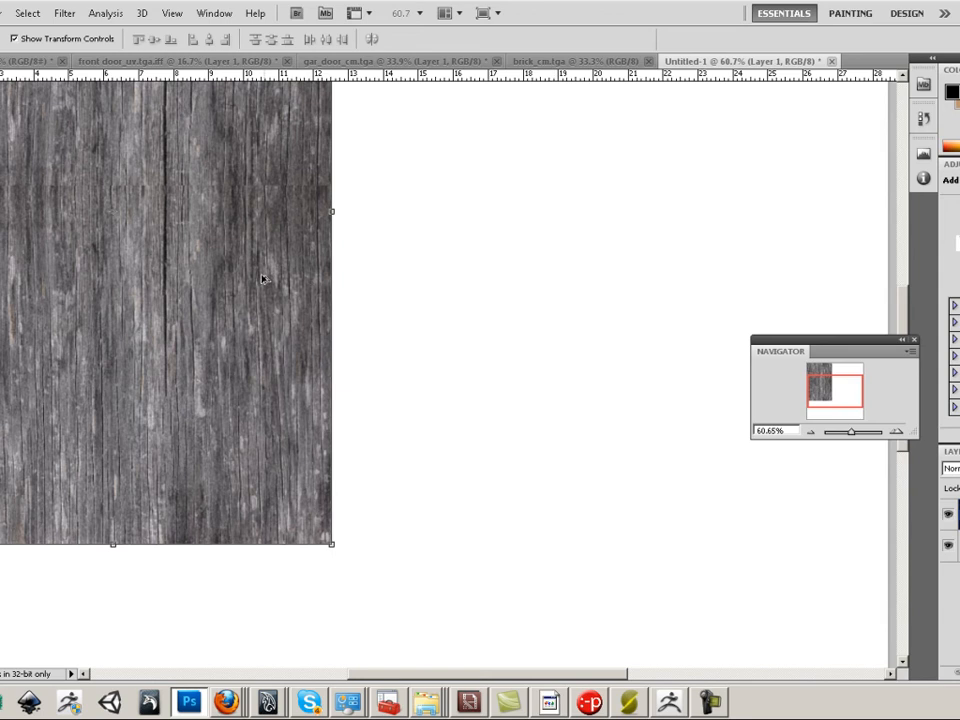
key("ctrl+j")
left_click_drag(201, 246, 172, 218)
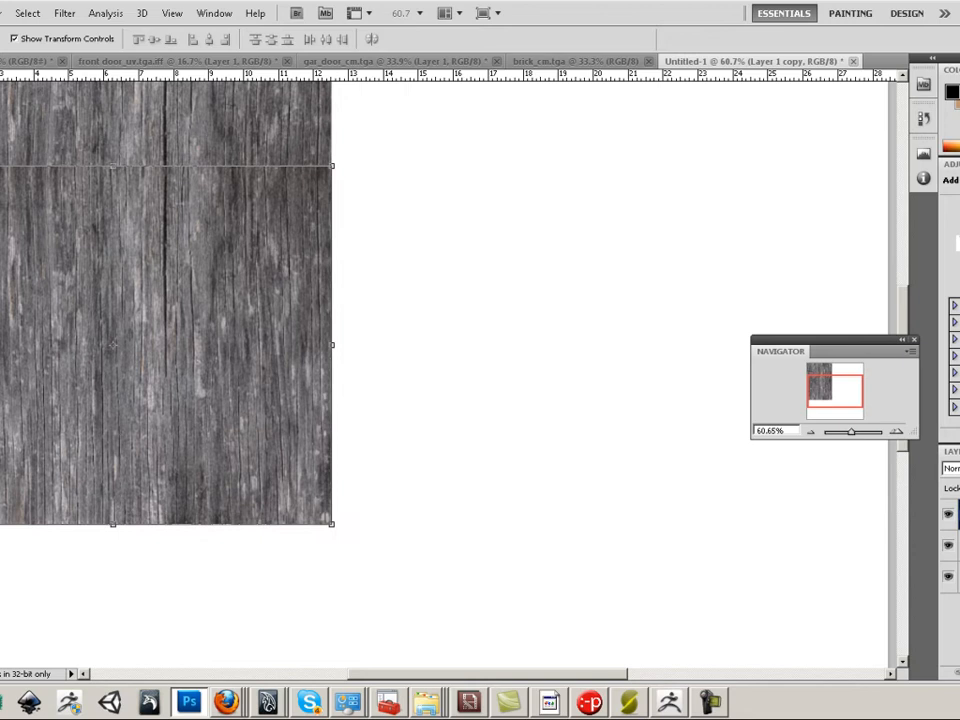
Step: Soften the seam on the flipped copy with the Eraser and merge it into the wood layer below
key("e")
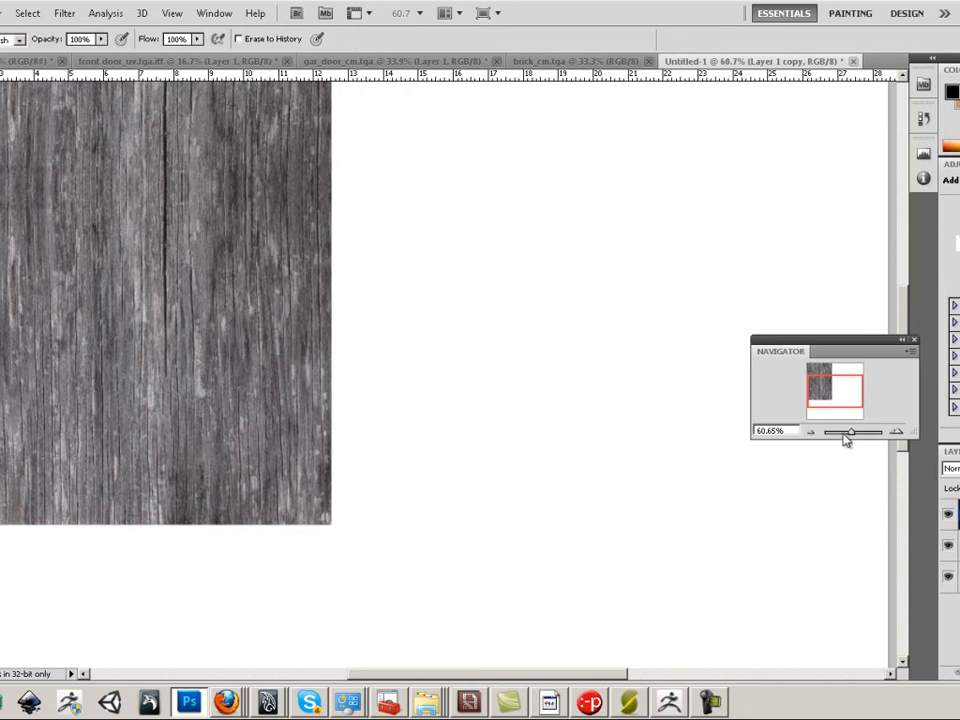
left_click_drag(851, 435, 840, 435)
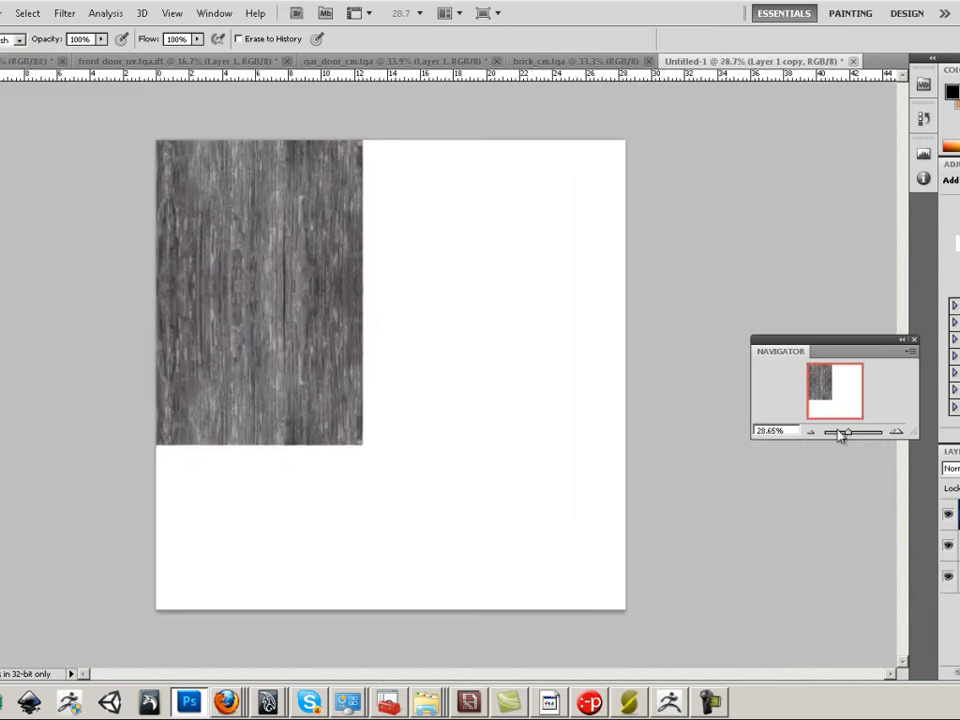
key("ctrl+e")
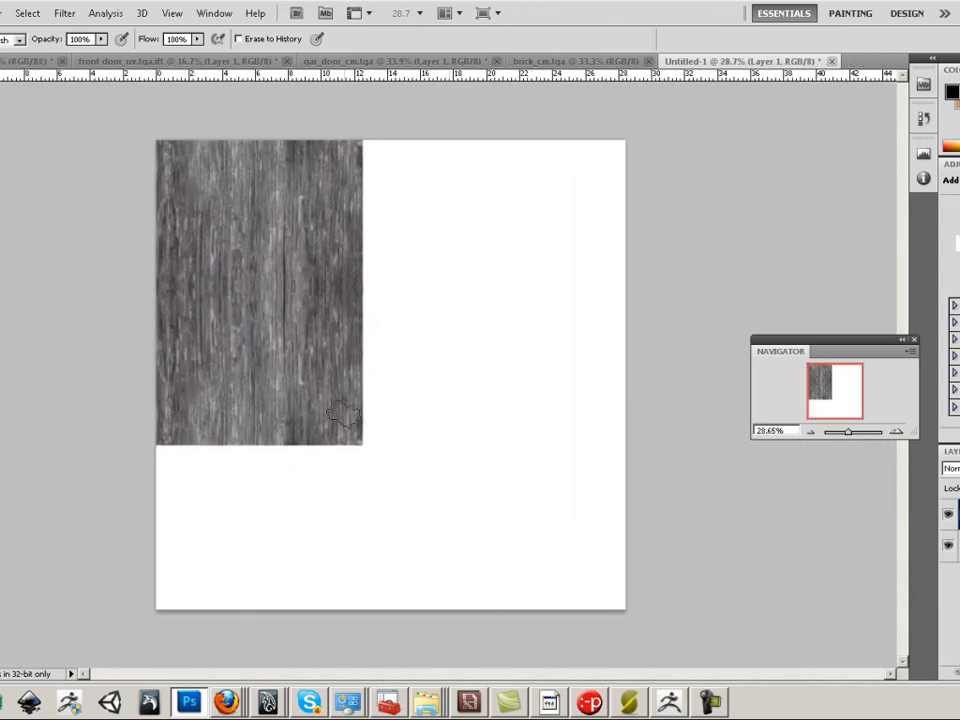
Step: Resize the merged wood layer to about 61.71% width and 153.75% height, spanning the canvas height, and apply the transformation
key("v")
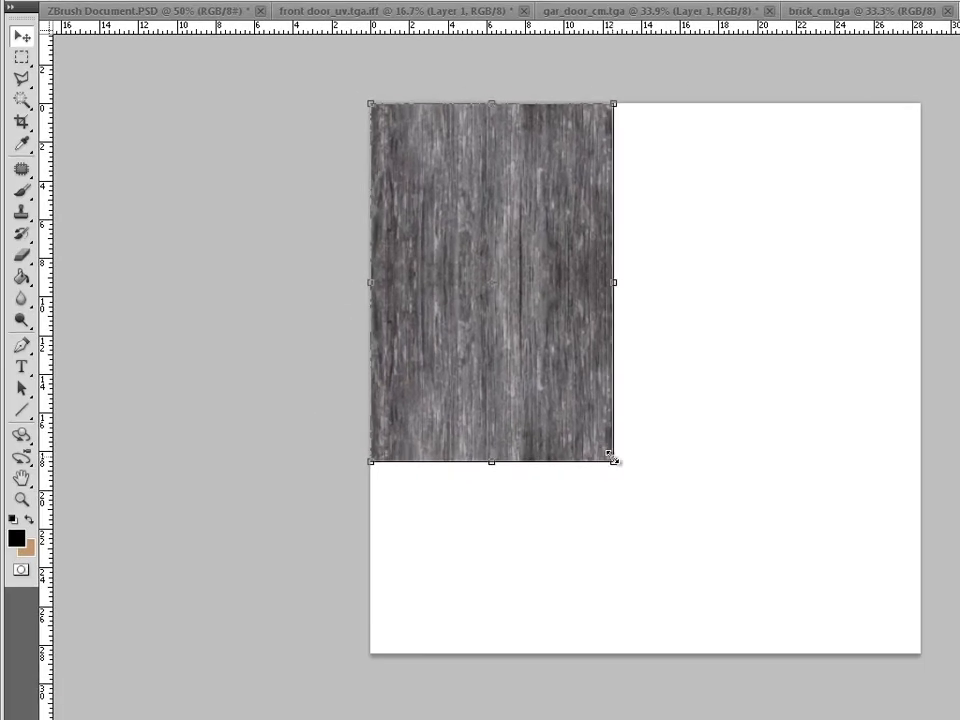
left_click_drag(364, 445, 307, 566)
left_click_drag(552, 597, 520, 652)
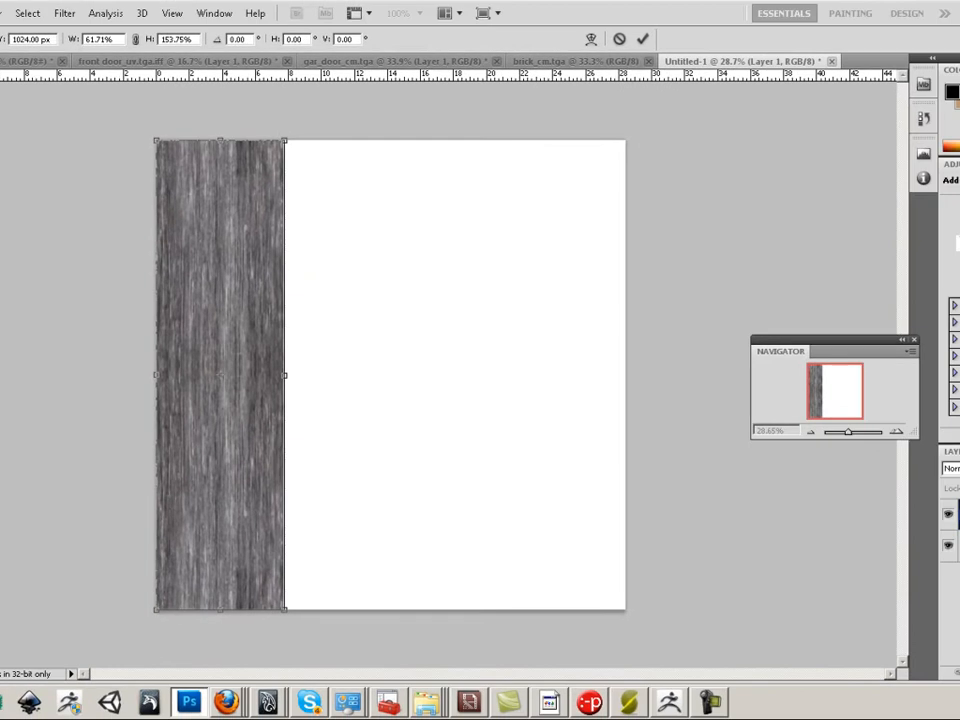
left_click(18, 36)
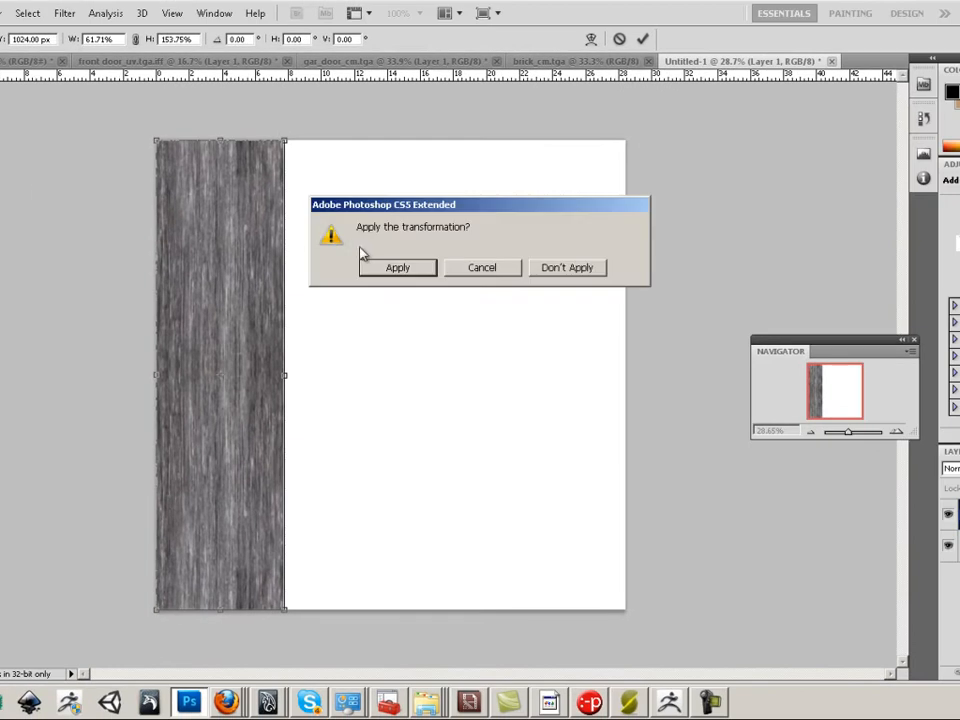
left_click(398, 268)
Step: Duplicate the tall wood strip twice to the right and flip the last copy with -100% width and -100% height
left_click_drag(226, 463, 323, 463, "alt")
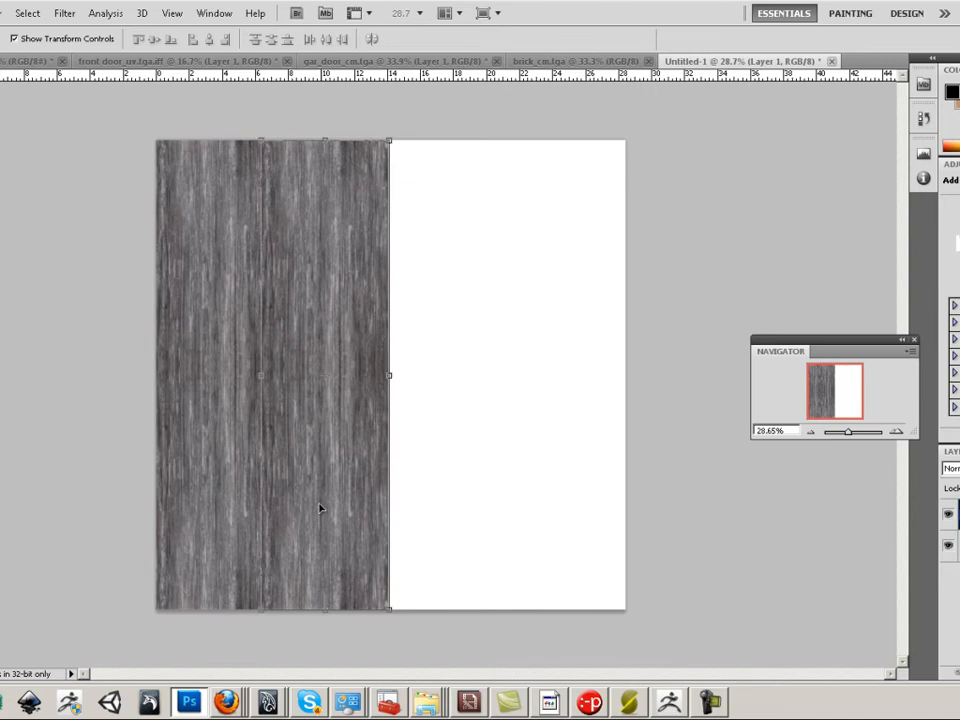
left_click_drag(319, 508, 435, 518, "alt")
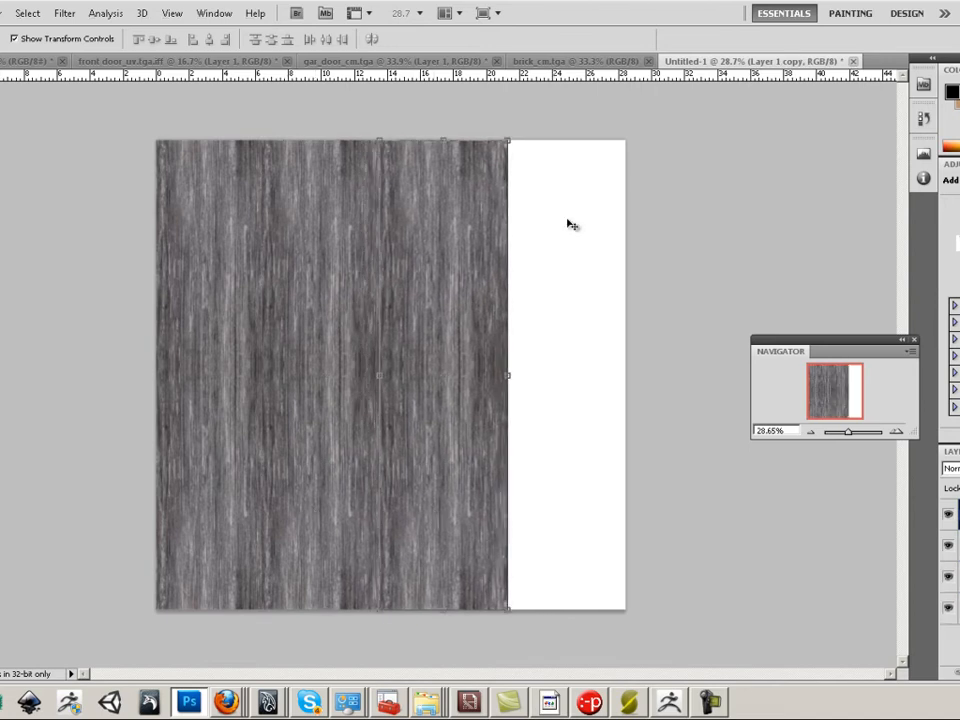
key("ctrl+t")
left_click_drag(514, 133, 395, 497, "shift")
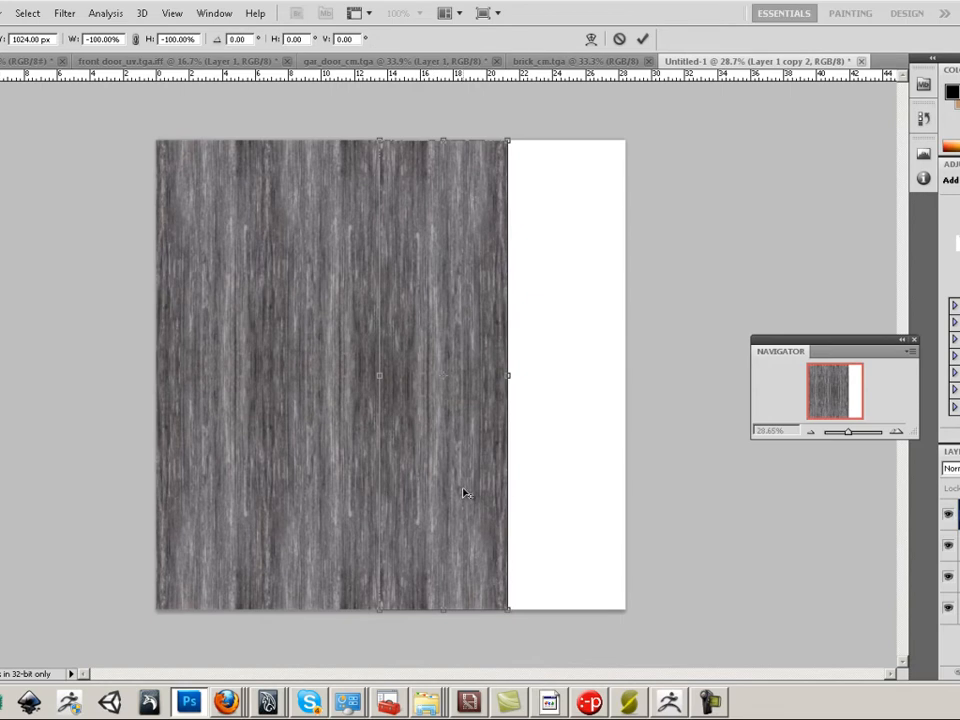
left_click_drag(461, 489, 543, 486, "alt")
key("v")
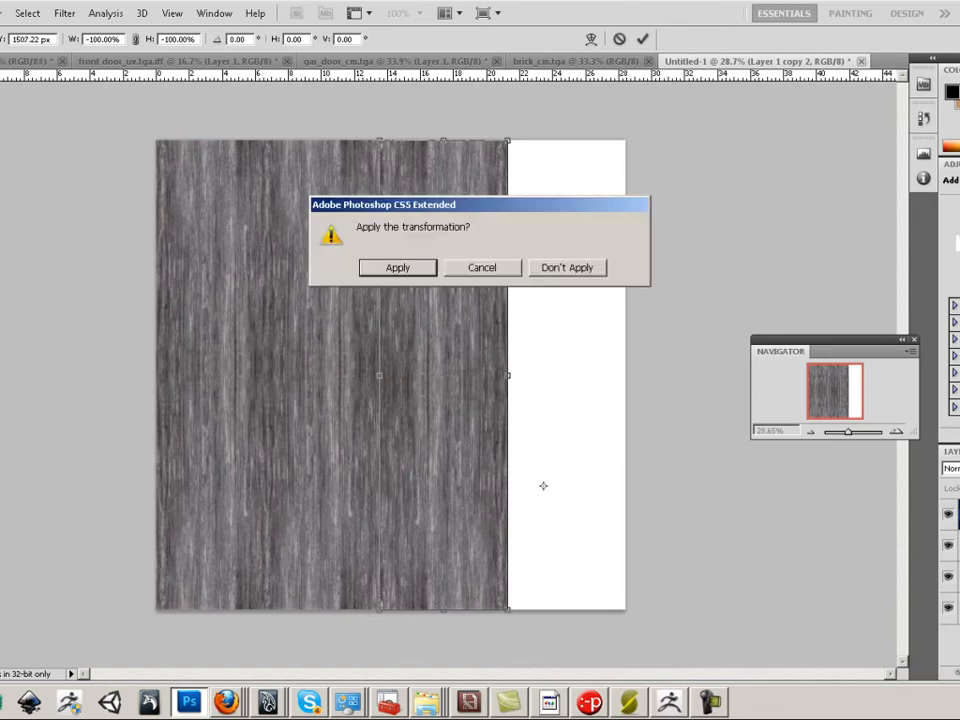
left_click(393, 271)
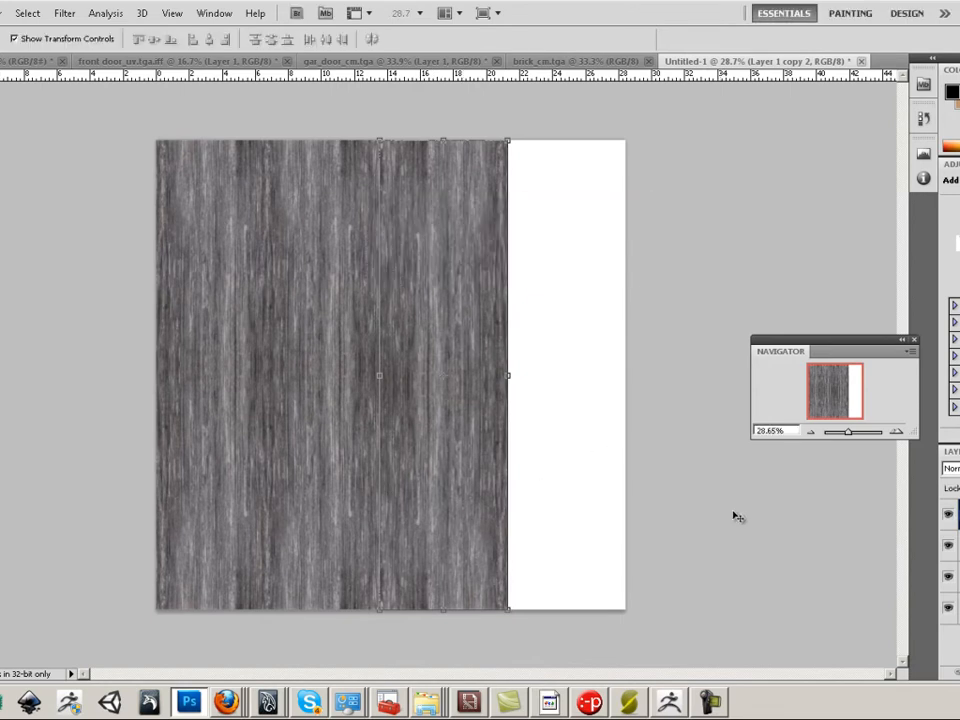
Step: Duplicate the flipped strip on Layer 1 copy 2 across the remaining white area until the canvas is covered
left_click(310, 265)
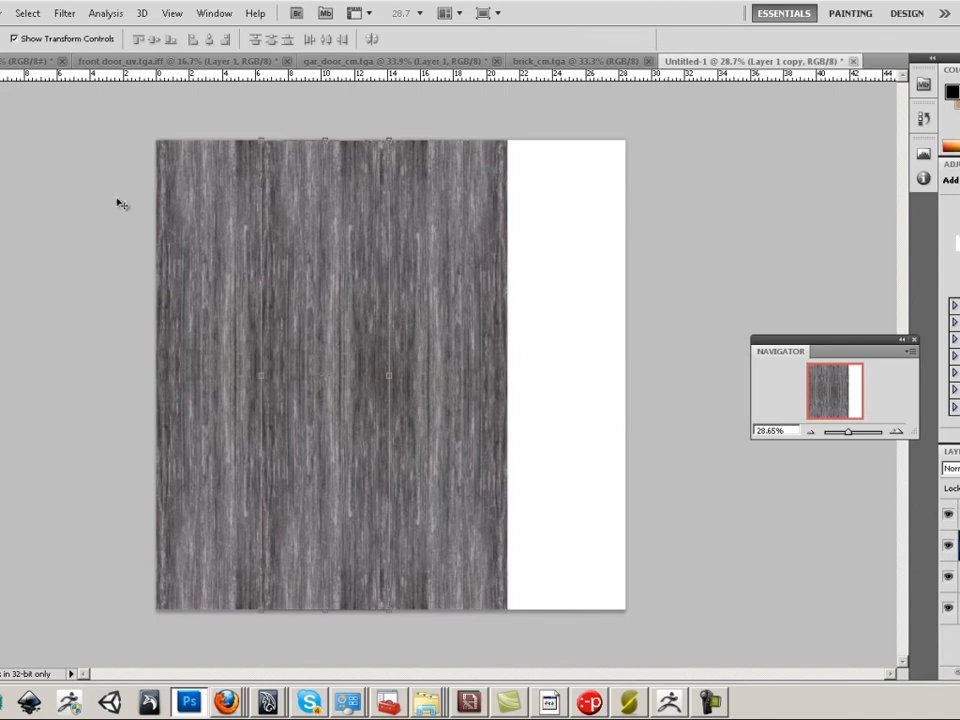
key("e")
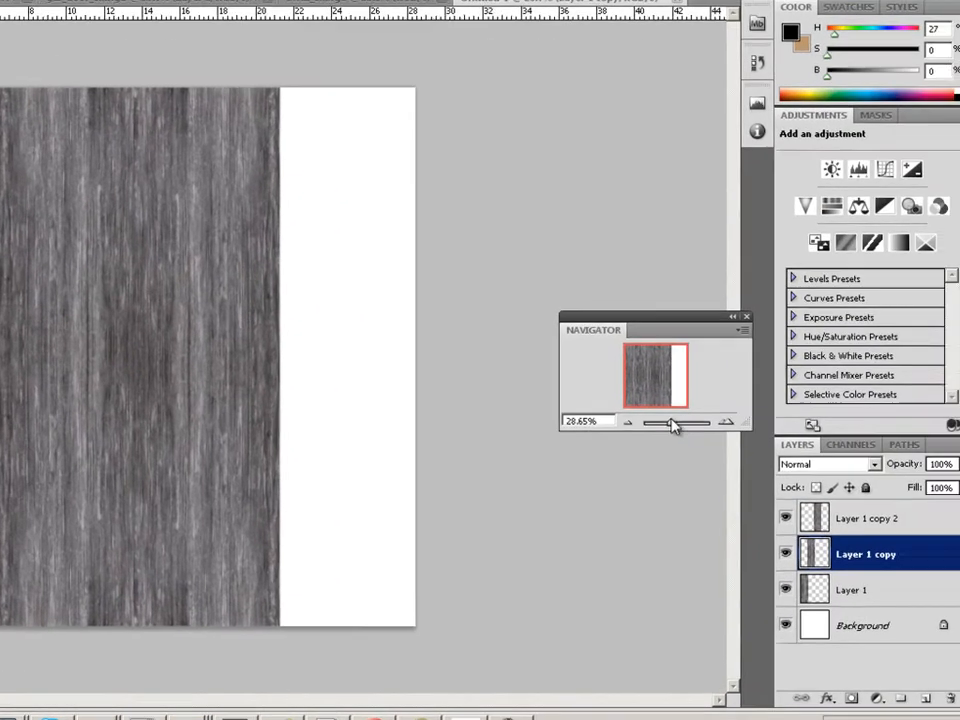
left_click_drag(826, 430, 832, 431)
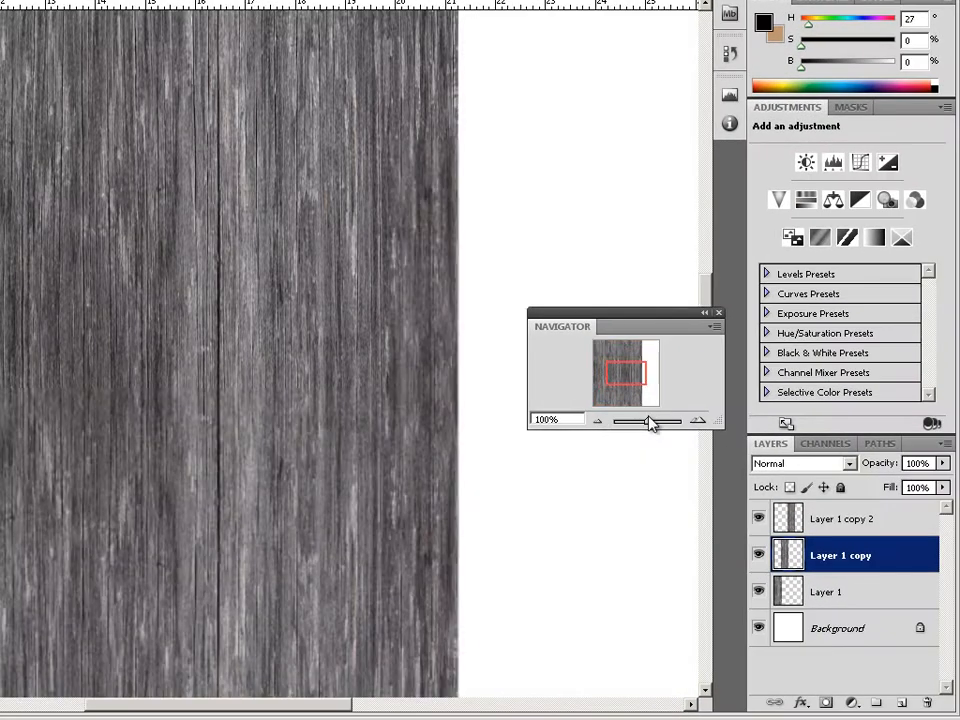
left_click_drag(648, 421, 643, 418)
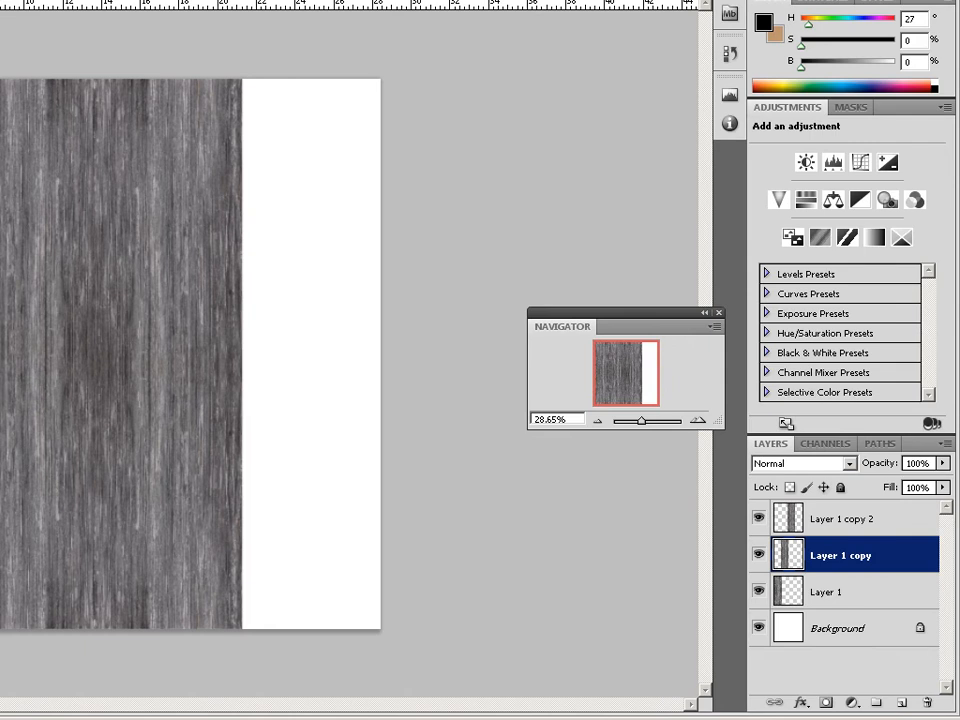
left_click(806, 519)
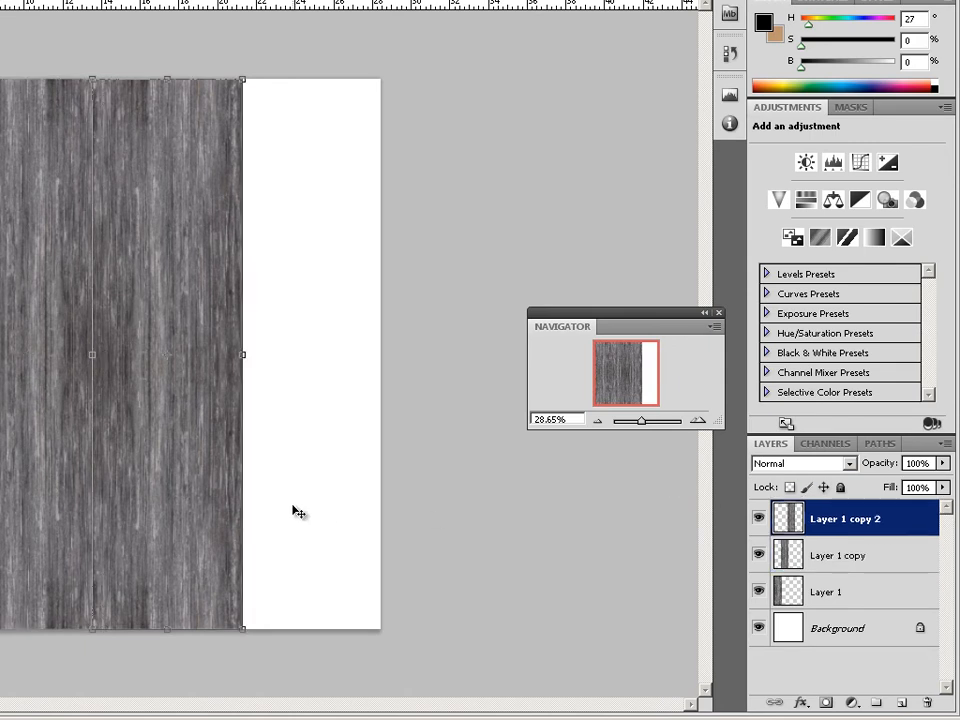
left_click_drag(214, 508, 396, 516)
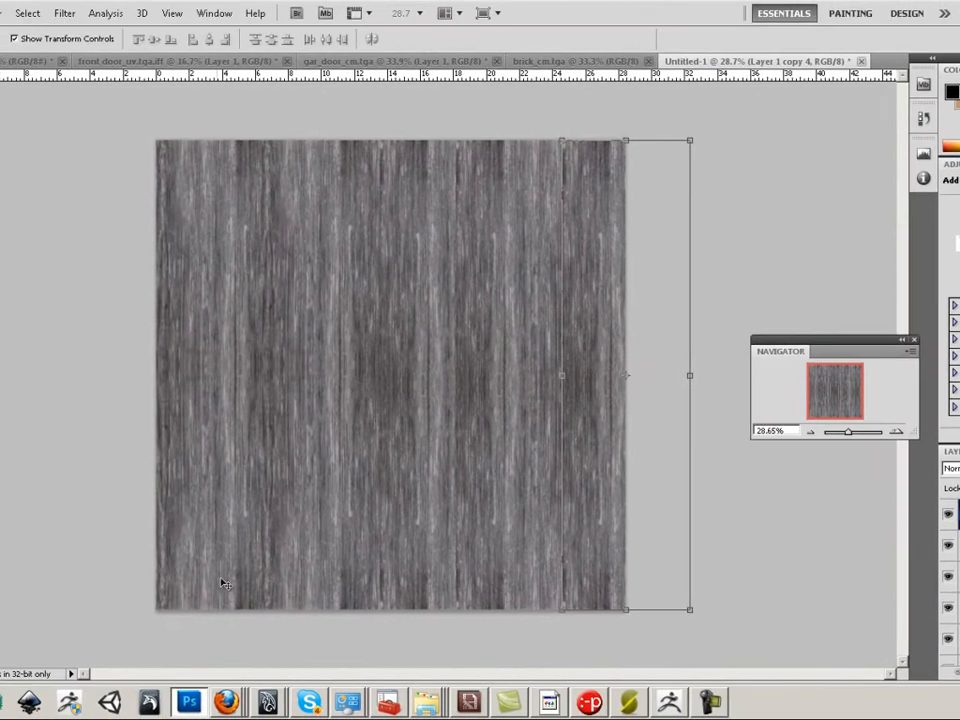
Step: Switch to the Firefox window with p8231578.jpg and go back to the wood texture image results
mouse_move(226, 701)
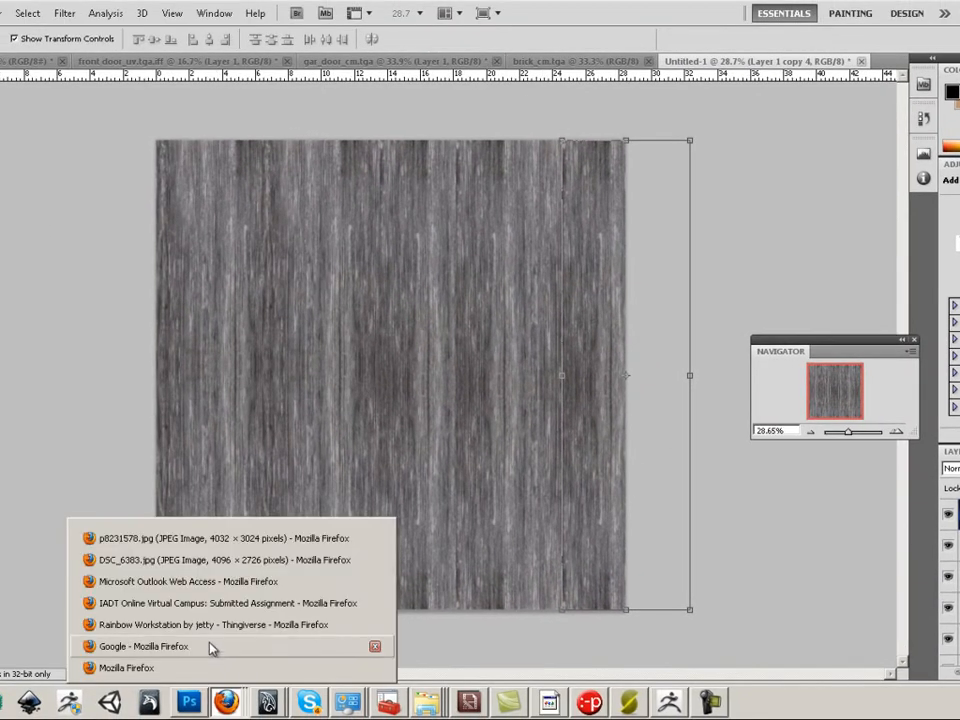
left_click(165, 547)
key("BackSpace")
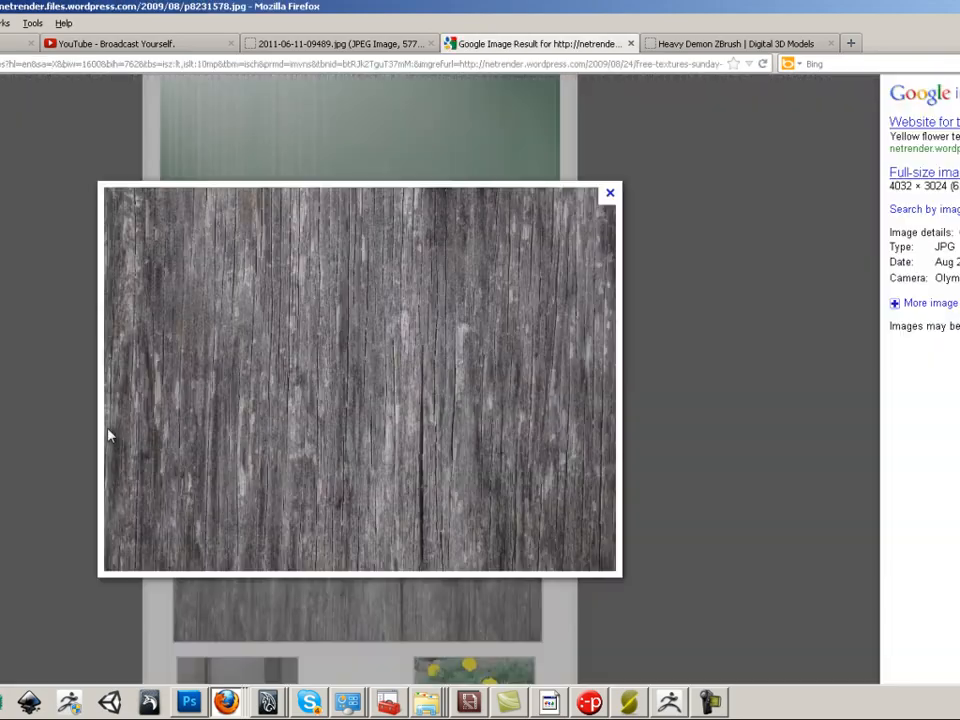
key("BackSpace")
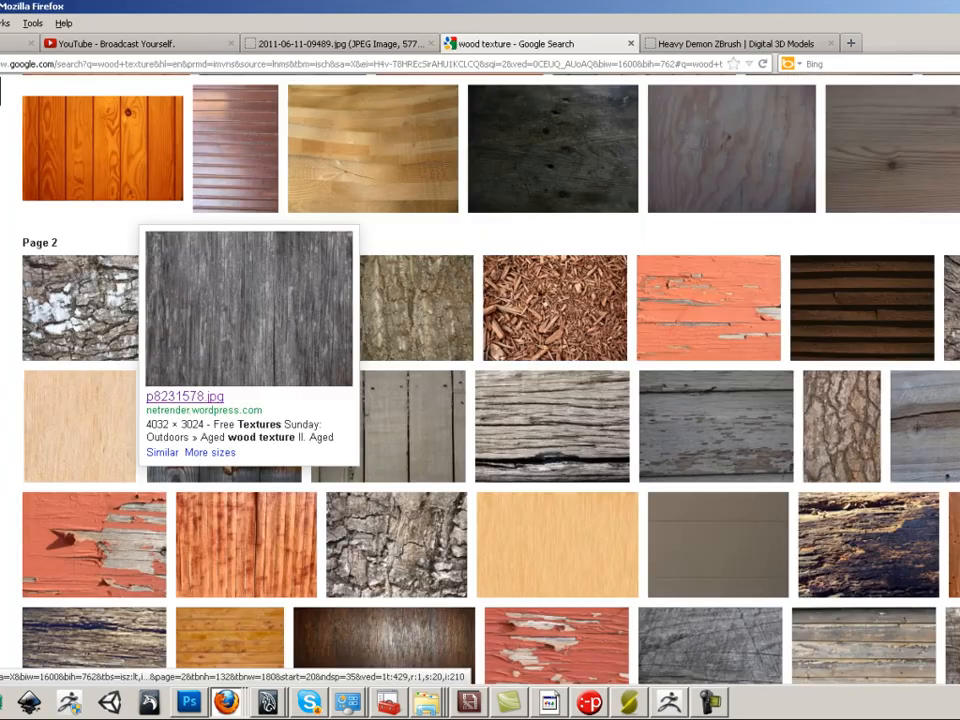
Step: Browse the wood texture results and open the full-size Dark Wood Texture 03 image from texturezine.com
scroll(511, 484, "down", 1)
scroll(511, 484, "down", 5)
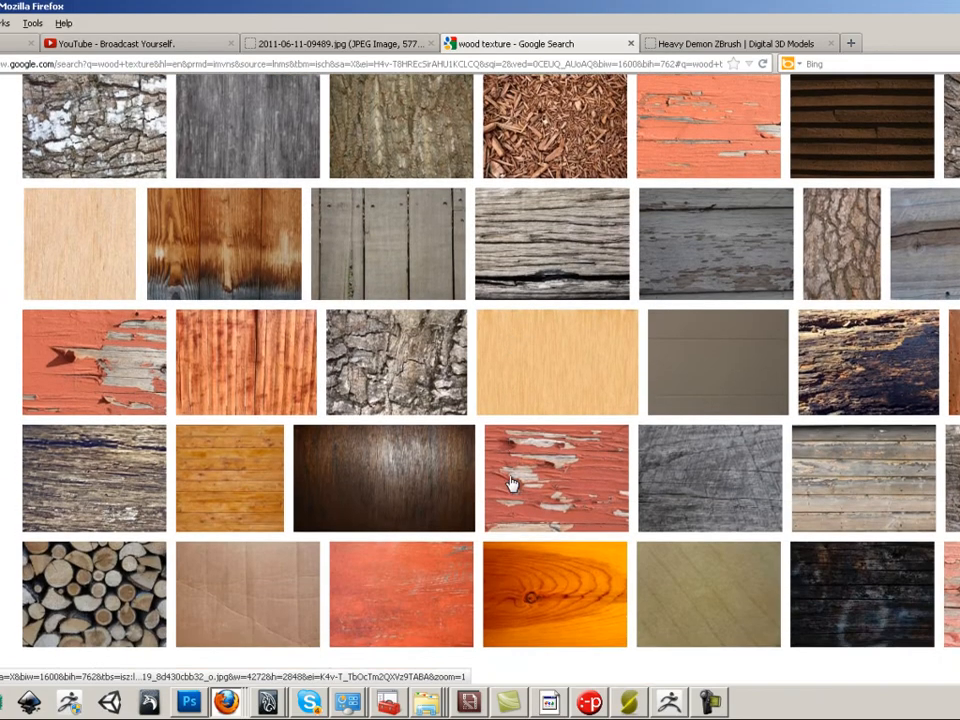
scroll(511, 484, "down", 2)
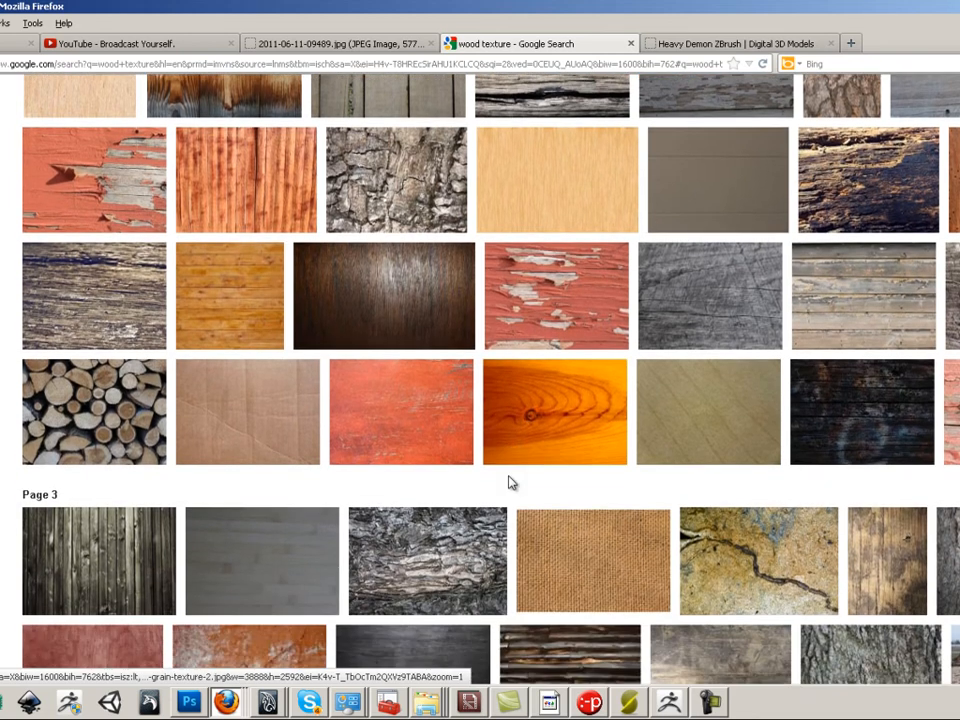
scroll(511, 484, "down", 2)
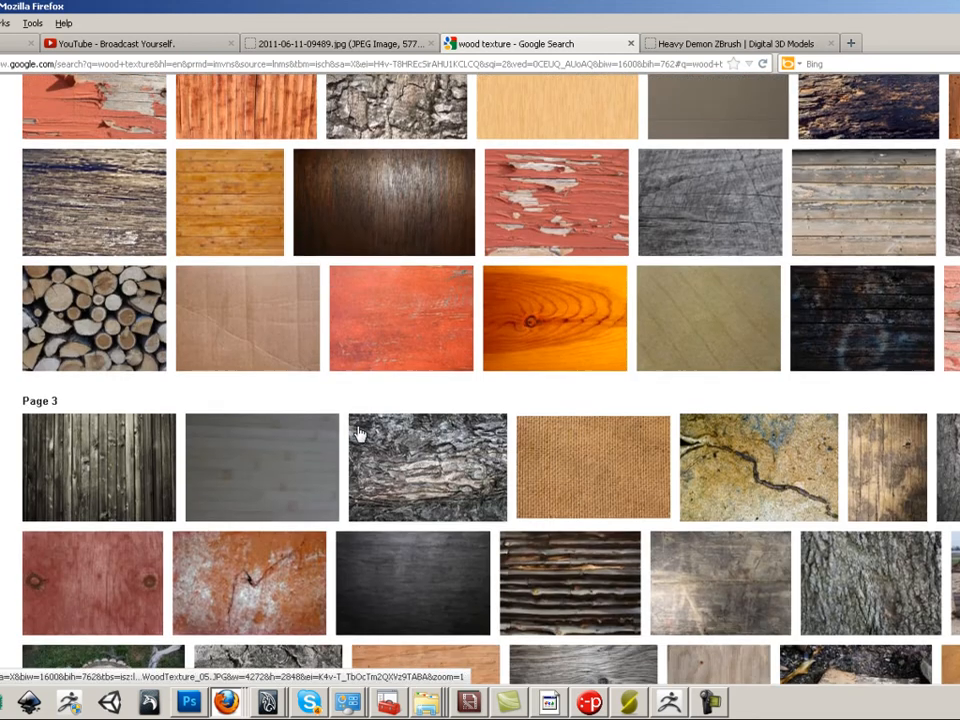
scroll(540, 525, "down", 2)
scroll(540, 525, "down", 2)
mouse_move(762, 423)
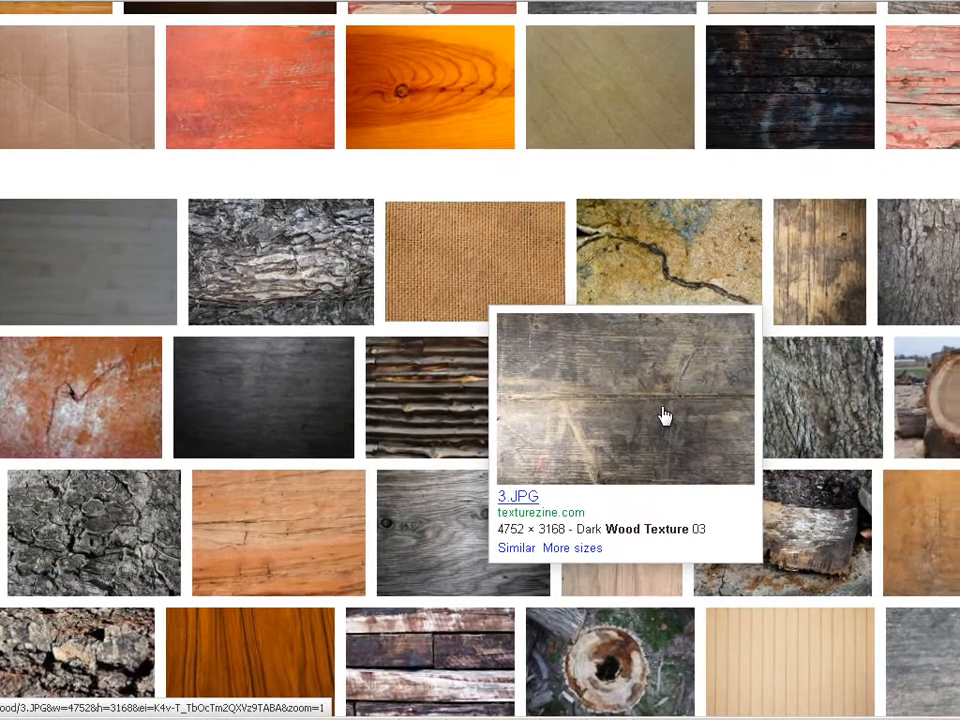
left_click(664, 416)
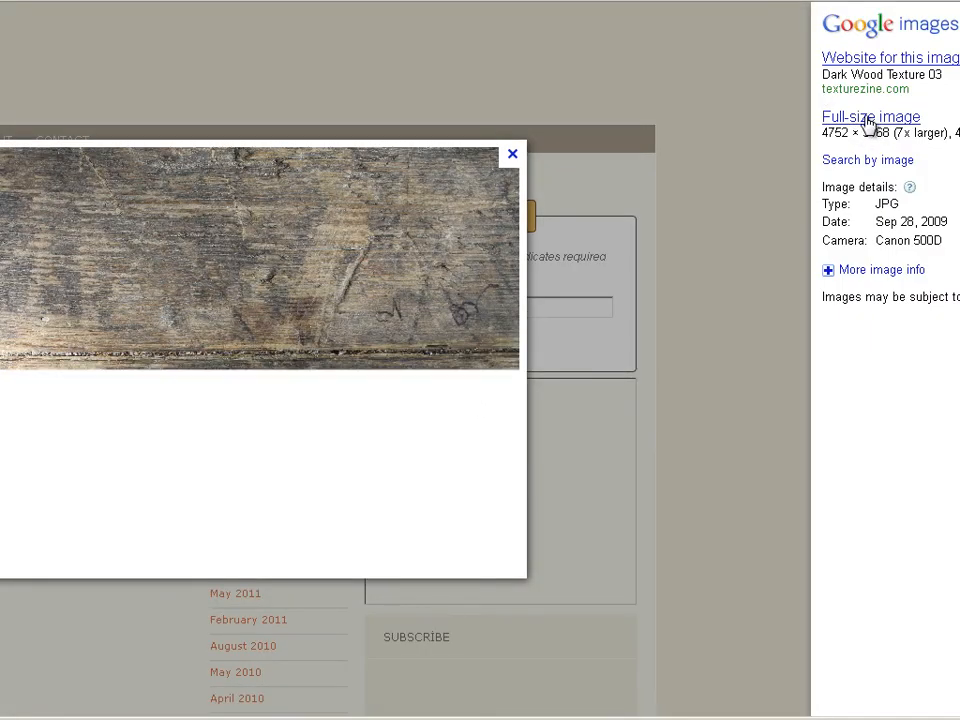
left_click(866, 120)
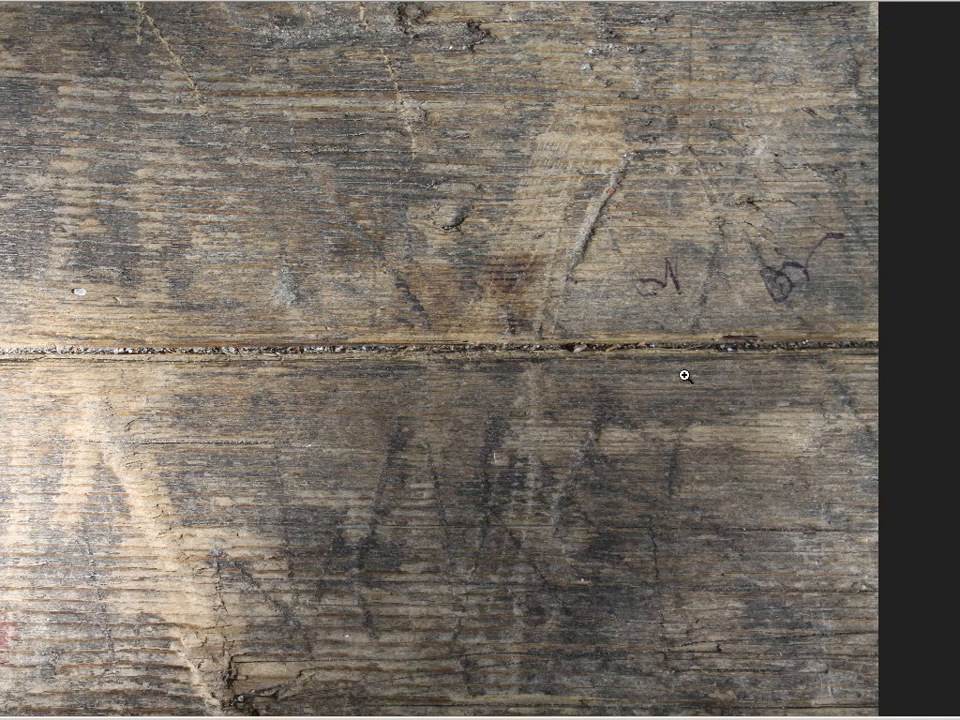
Step: Copy the full-size dark wood image and paste it into the Photoshop texture document as a new layer
left_click(516, 362)
right_click(501, 326)
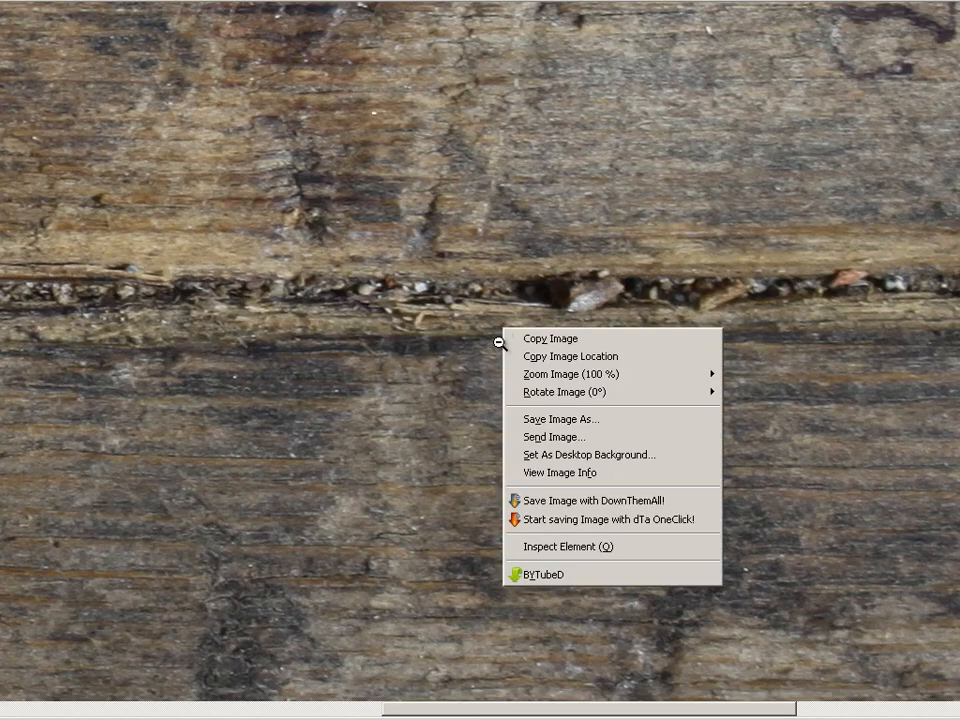
left_click(603, 340)
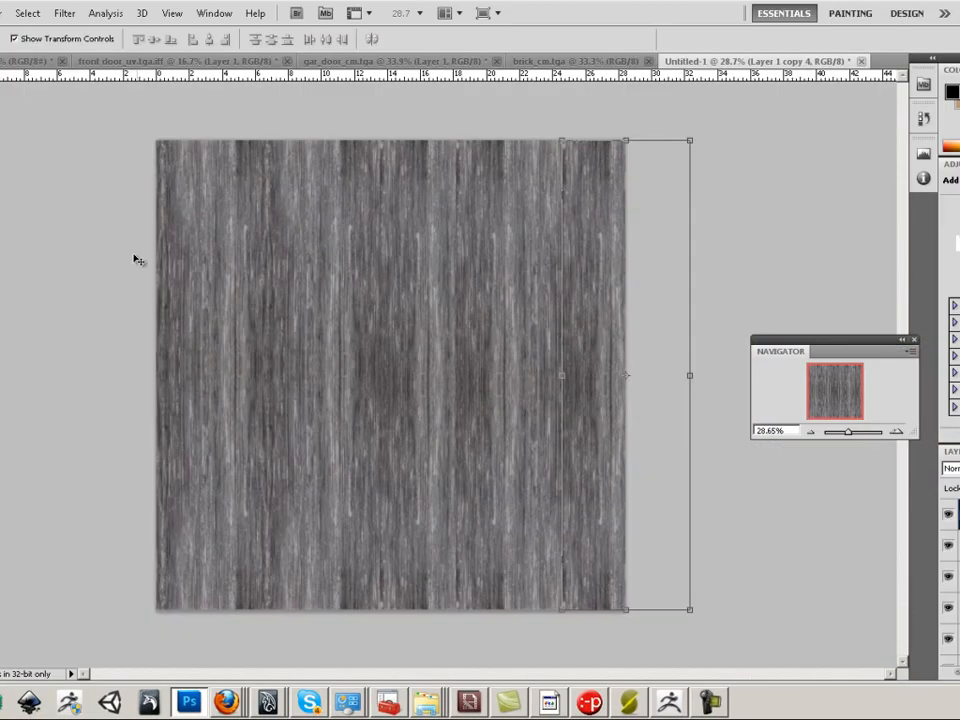
left_click(0, 13)
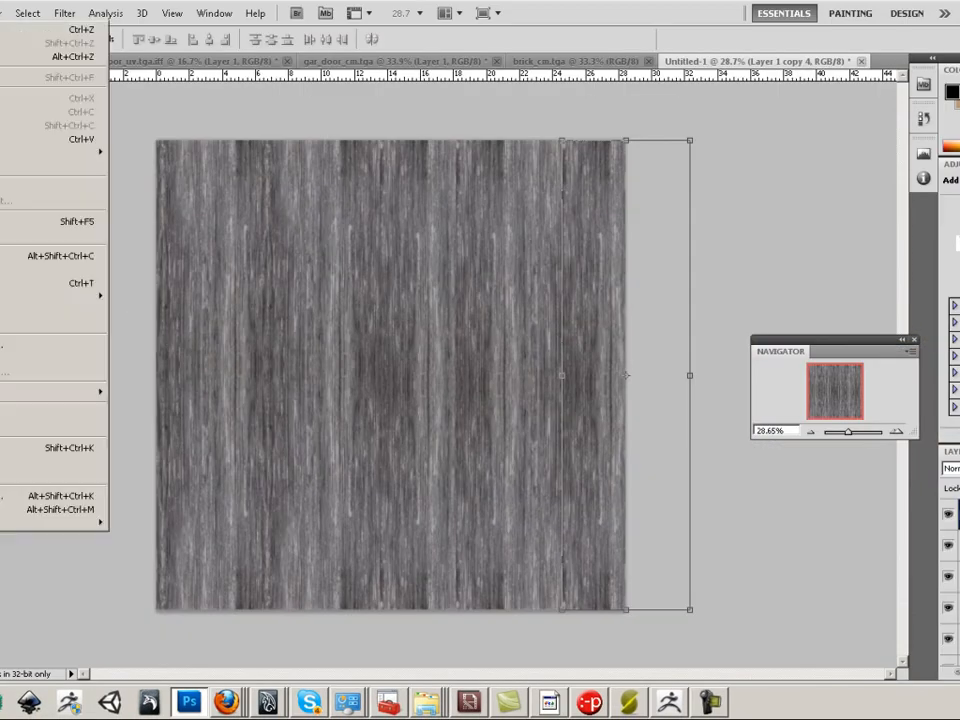
left_click(0, 139)
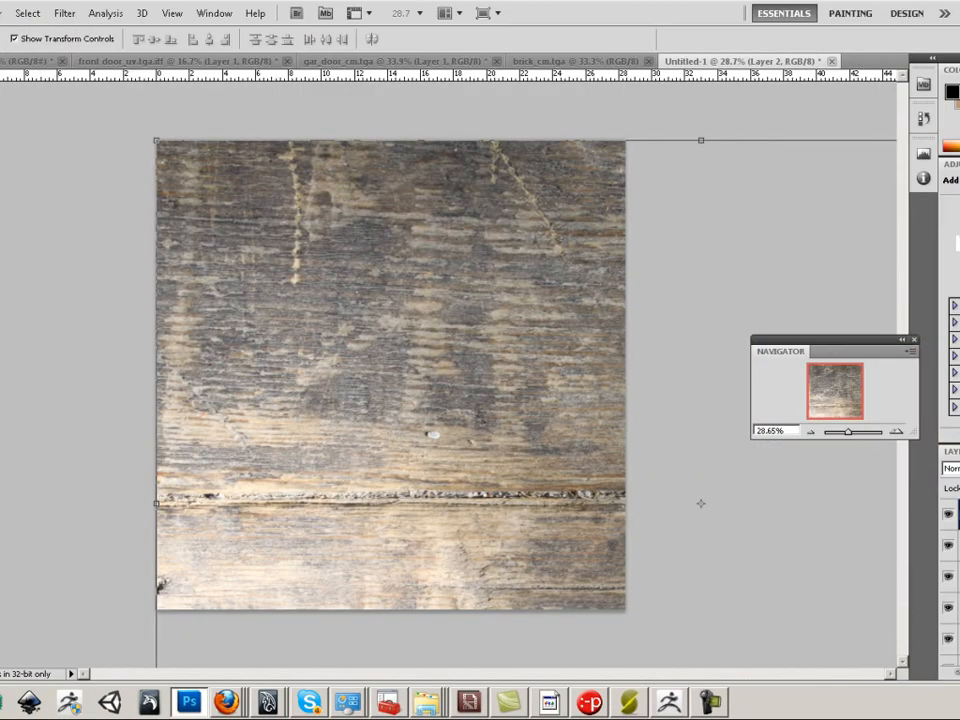
Step: Scale the pasted dark wood layer to about 58.54%, center it over the canvas and rotate it -90°
left_click_drag(153, 138, 541, 542, "shift")
left_click_drag(628, 574, 70, 215)
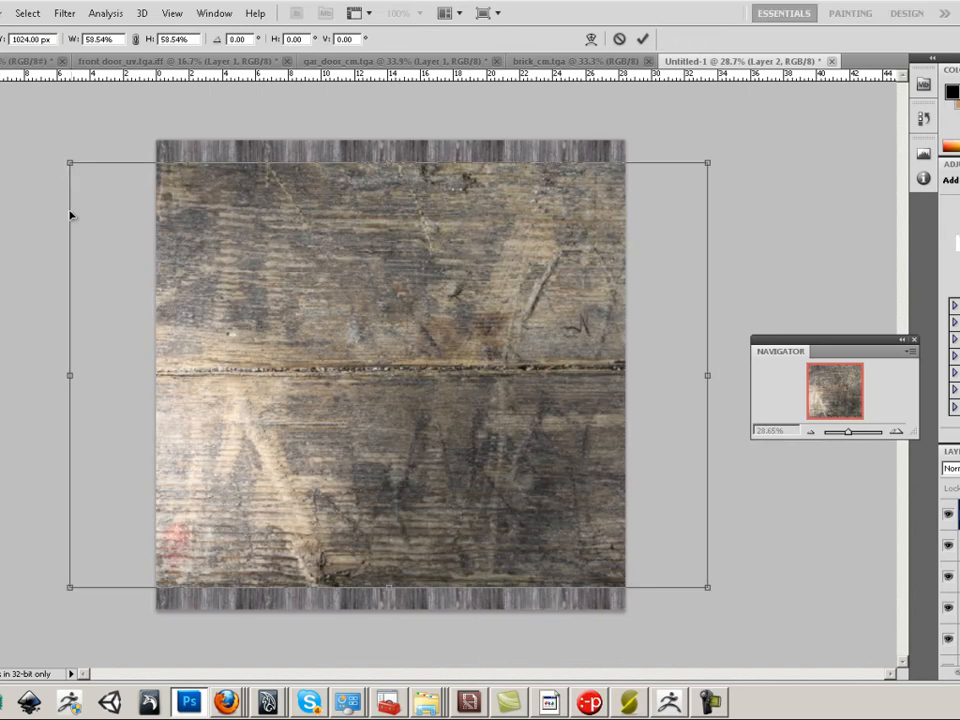
left_click_drag(47, 140, 293, 549)
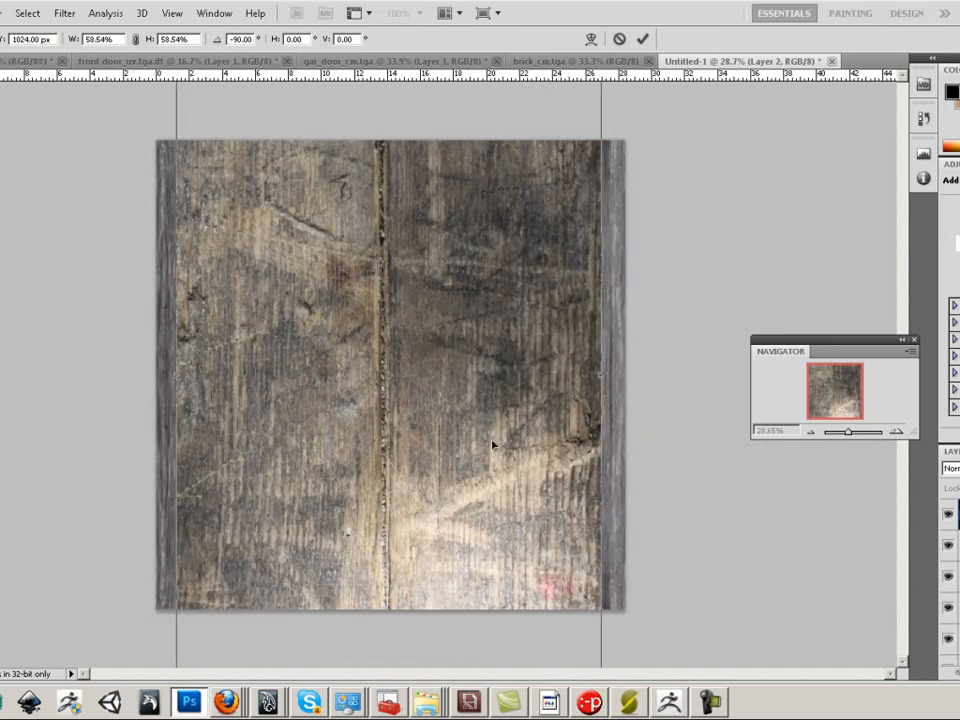
Step: Scale the rotated dark wood to about 41.44%, align it with the canvas's upper edge and stretch it past the lower edge
left_click_drag(475, 367, 409, 469)
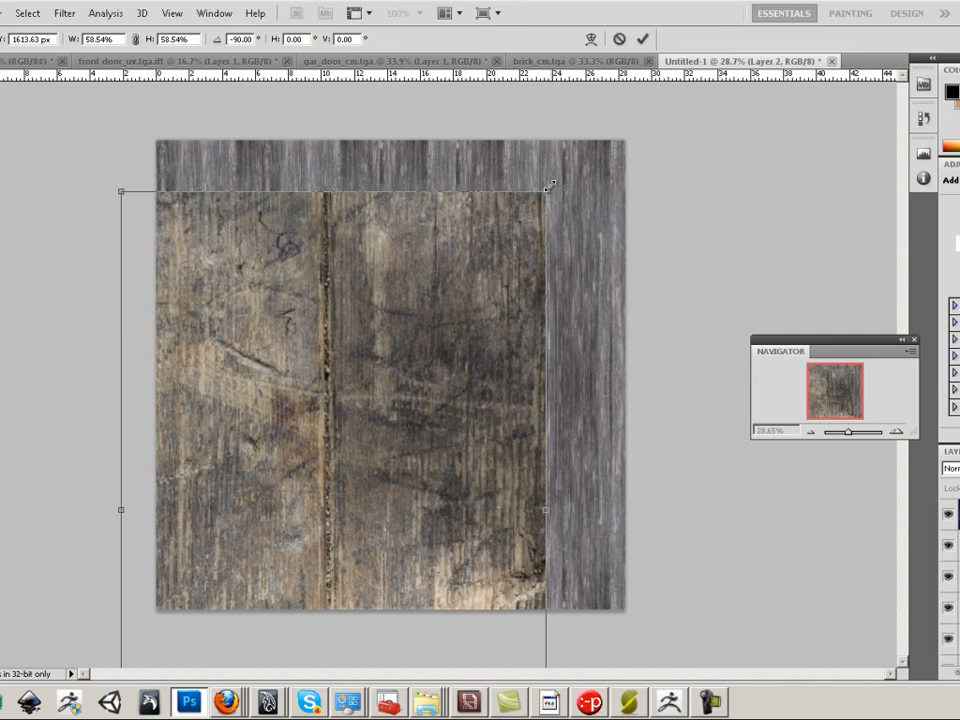
left_click_drag(547, 190, 397, 360)
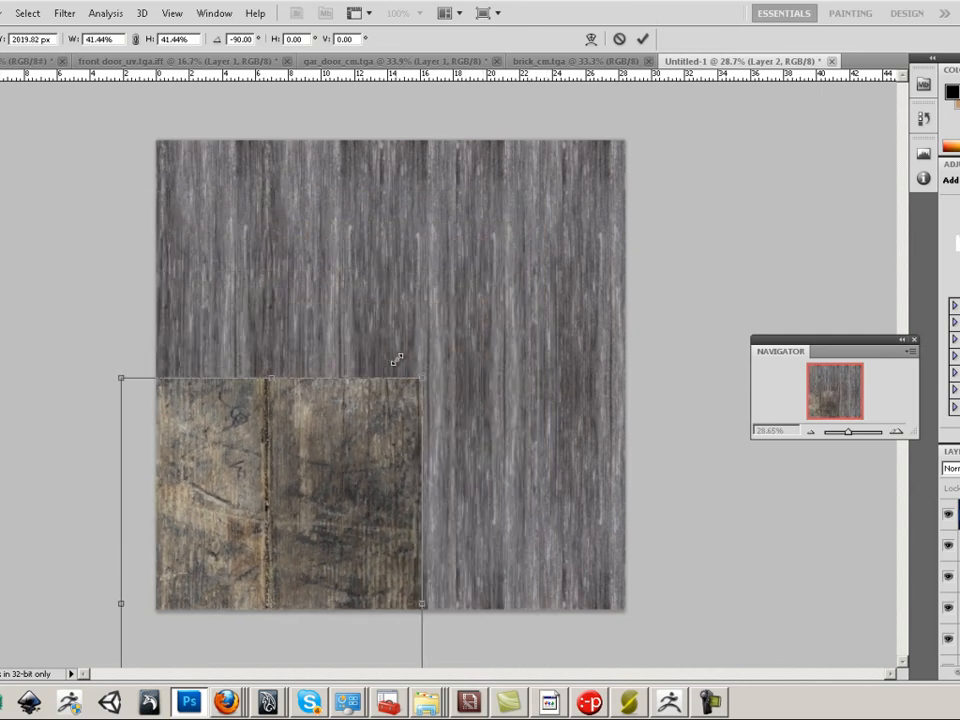
left_click_drag(338, 507, 344, 273)
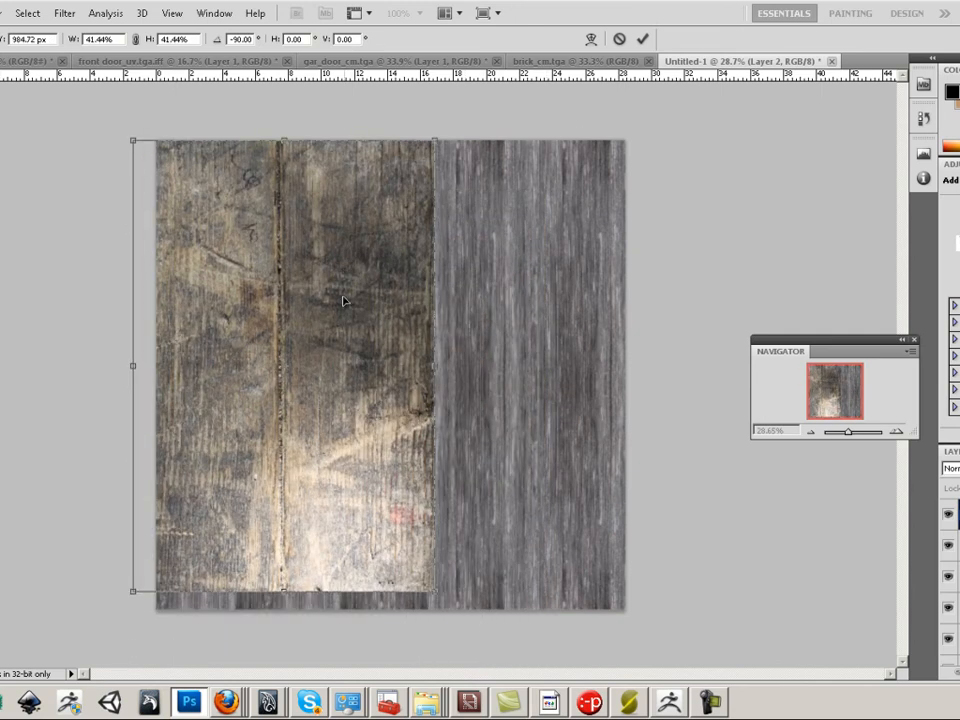
left_click_drag(283, 592, 284, 633)
key("v")
left_click(403, 270)
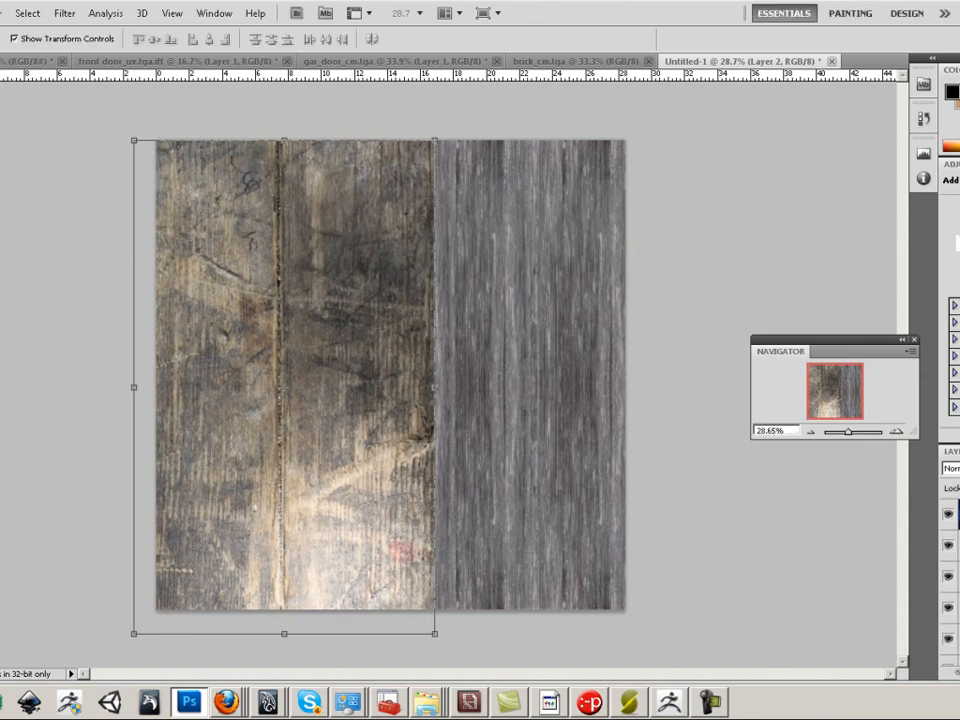
Step: Try successive blend modes on the pasted dark wood layer and leave it set to Soft Light
left_click(951, 468)
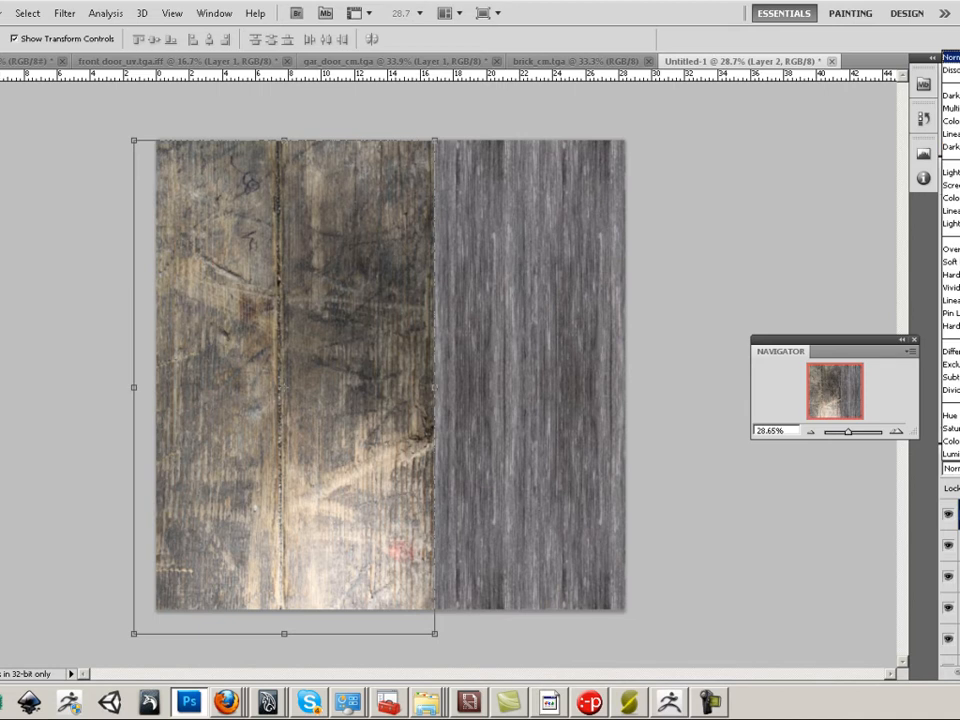
left_click(951, 468)
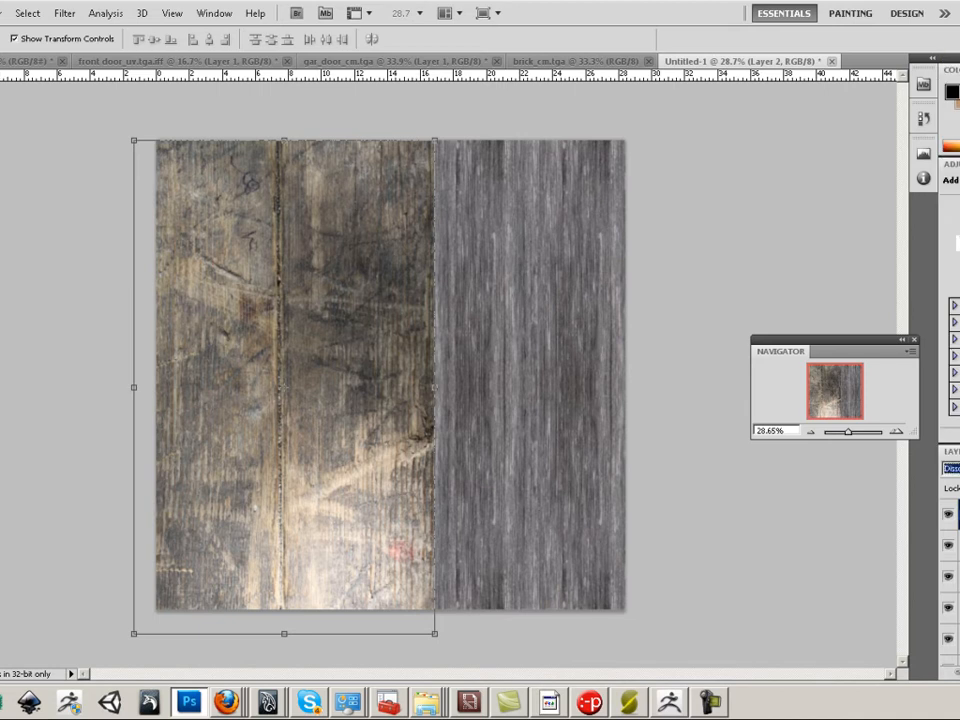
key("Down")
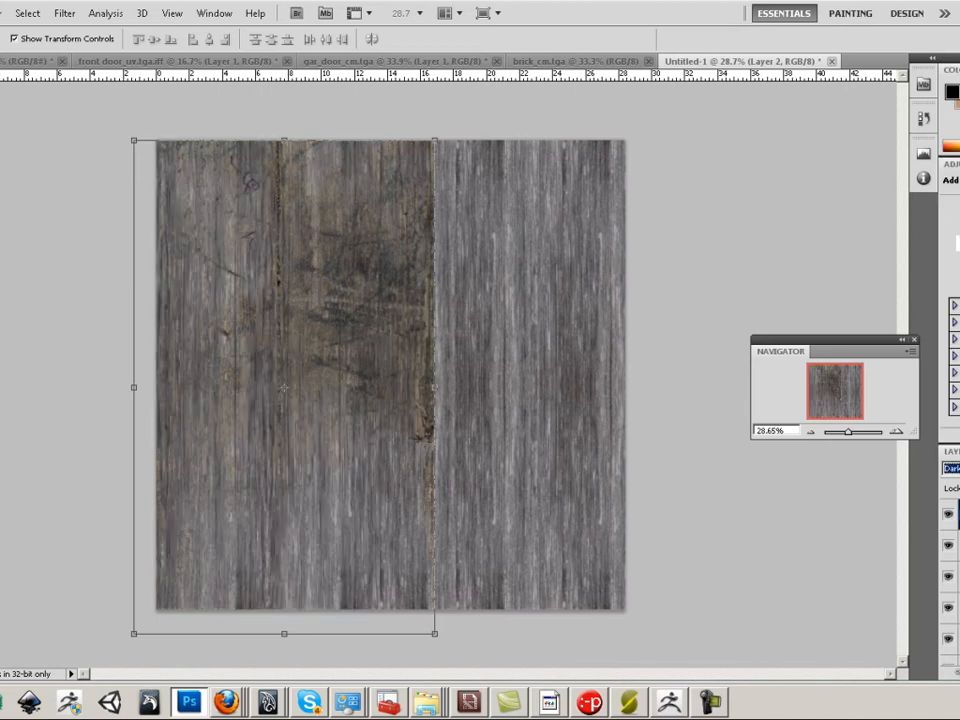
key("Down")
key("Down")
key("Down")
key("Down")
key("Down")
key("Down")
key("Down")
key("Down")
key("Down")
key("Down")
key("Down")
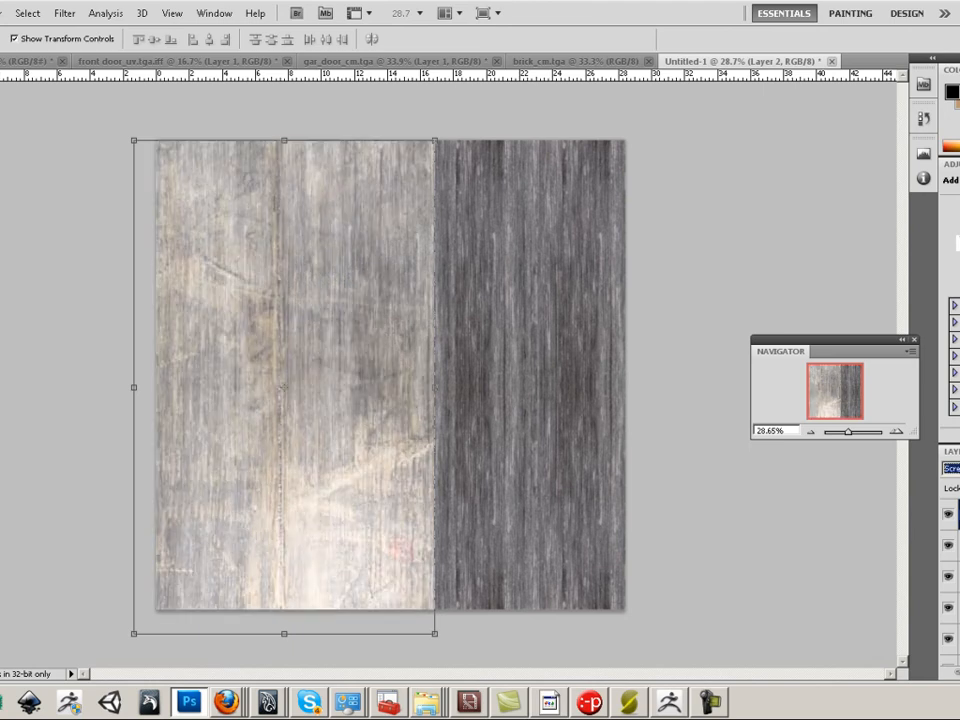
key("Down")
key("Down")
key("Down")
key("Down")
key("Down")
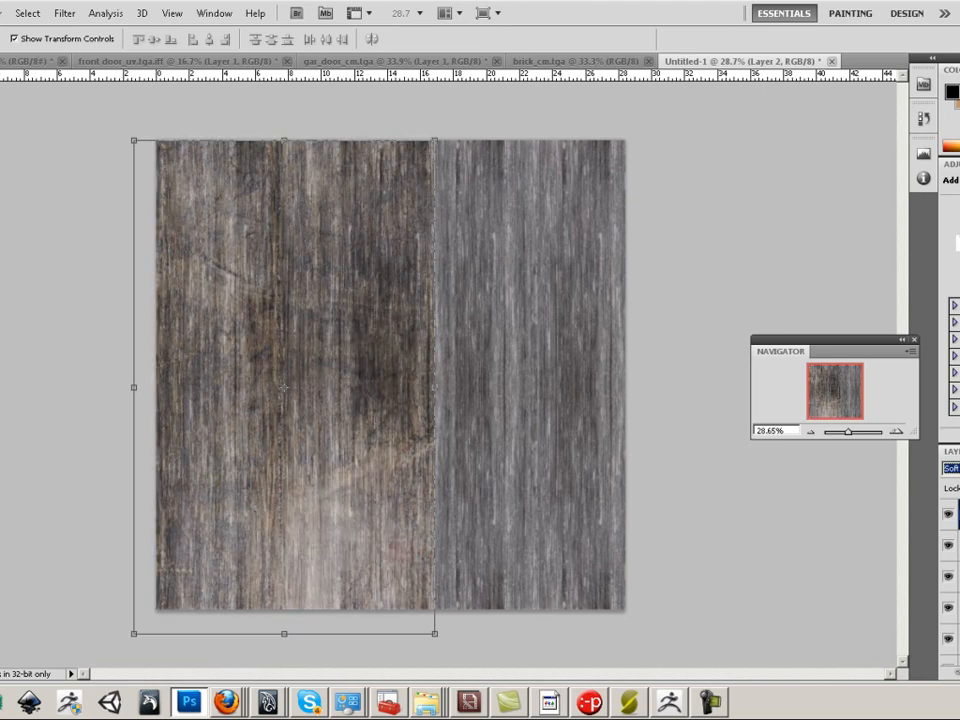
key("Down")
key("Down")
Step: Duplicate the dark wood layer across the uncovered part of the canvas and set the copy's blend mode to Darker Color
left_click_drag(381, 489, 666, 508, "alt")
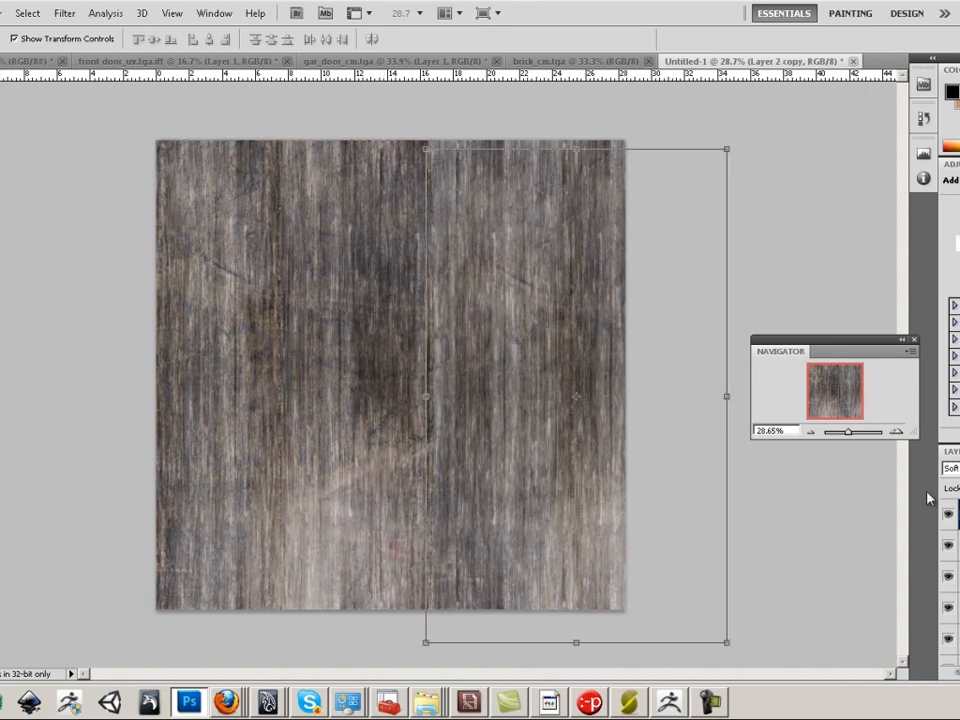
left_click(952, 468)
left_click(952, 468)
key("Up")
key("Up")
key("Up")
key("Up")
key("Up")
key("Up")
key("Up")
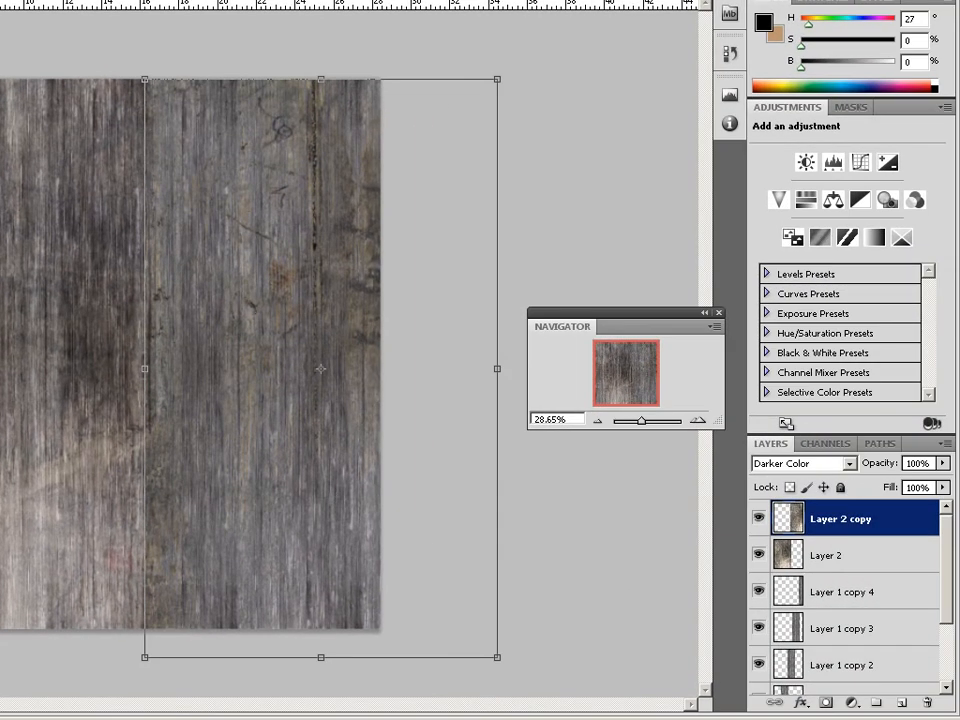
left_click(82, 344)
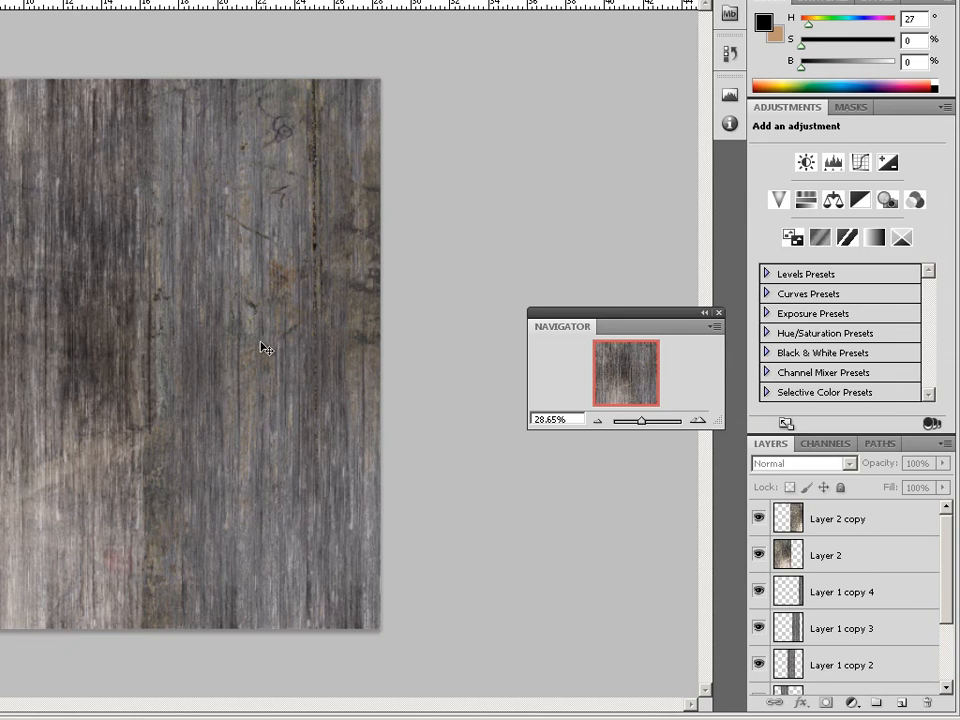
Step: Save the texture in the video warehouse folder as a 32 bits/pixel Targa file named "gen_wood texture"
mouse_move(630, 425)
left_mouse_down()
mouse_move(657, 425)
mouse_move(632, 422)
mouse_move(641, 421)
left_mouse_up()
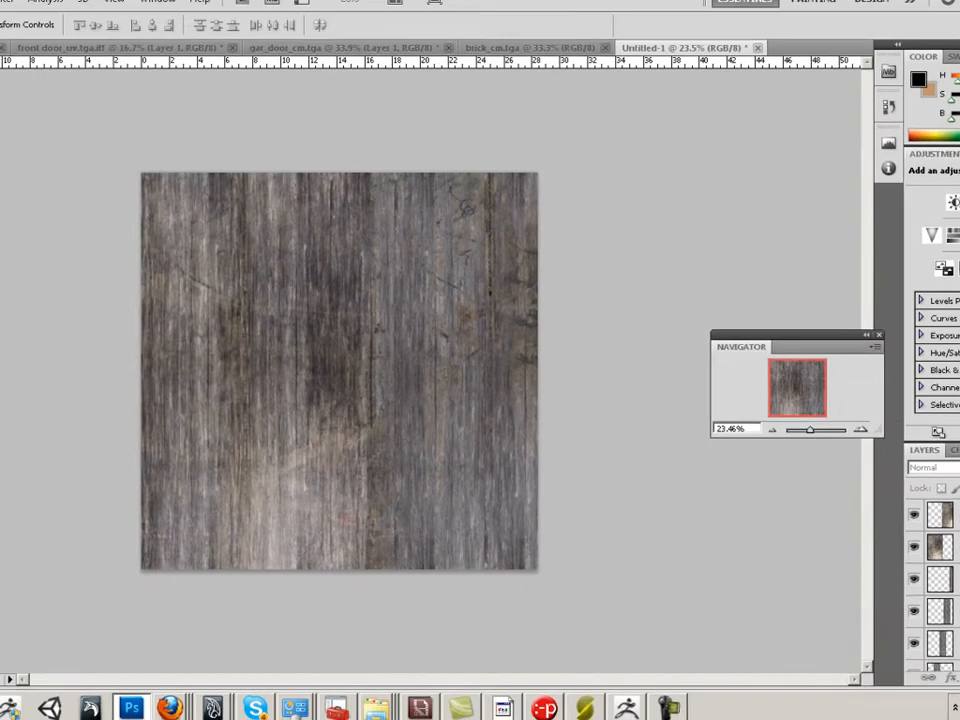
left_click(0, 13)
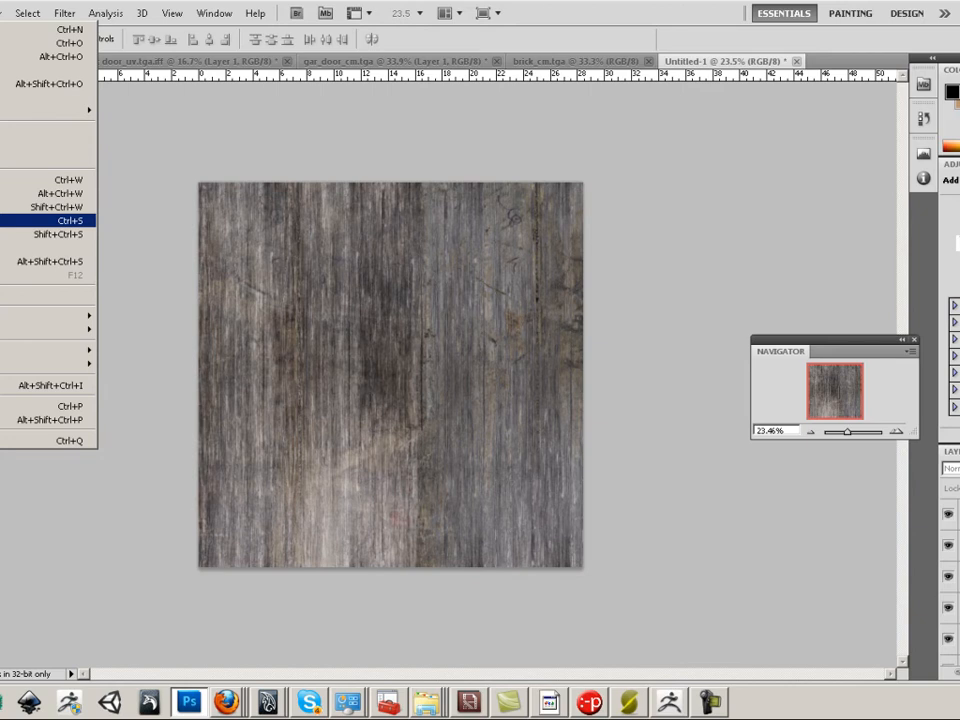
left_click(48, 233)
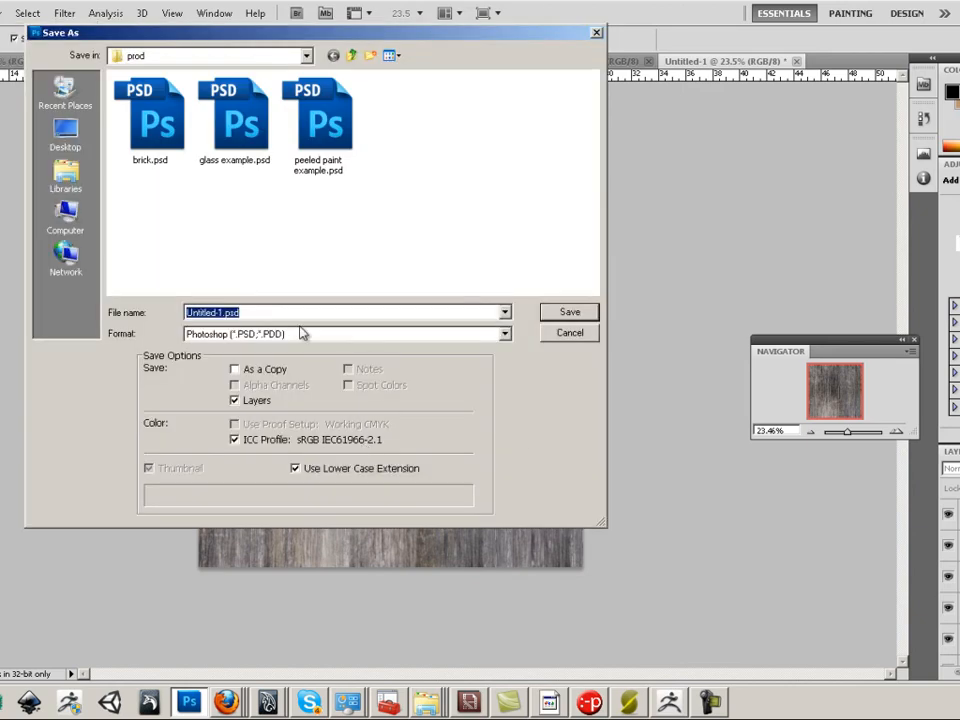
left_click(203, 55)
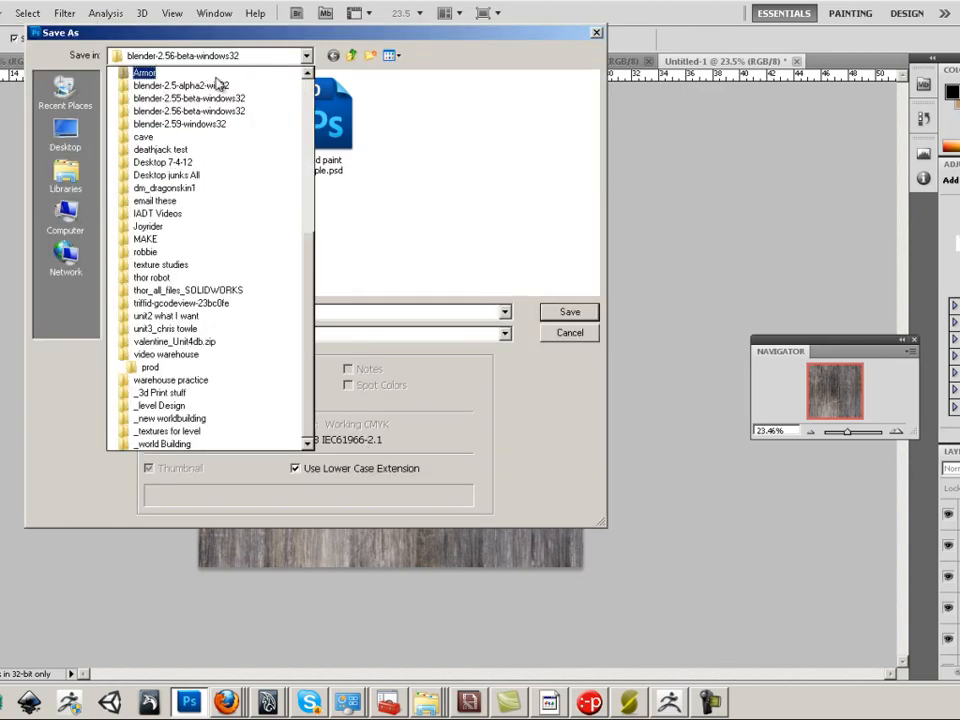
scroll(218, 85, "up", 1)
left_click(236, 393)
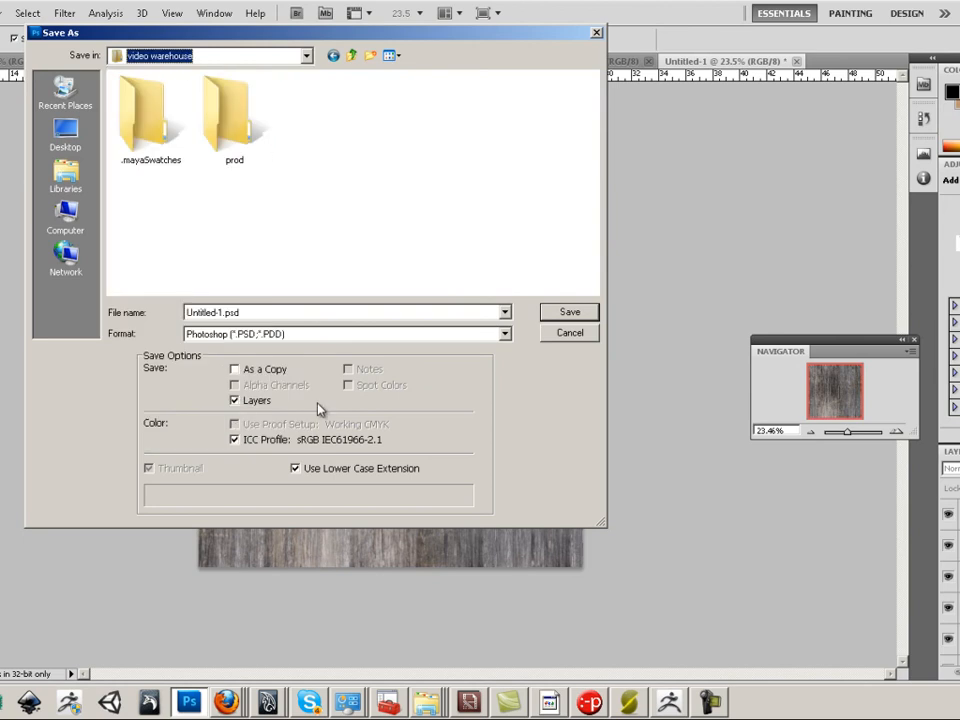
left_click(306, 333)
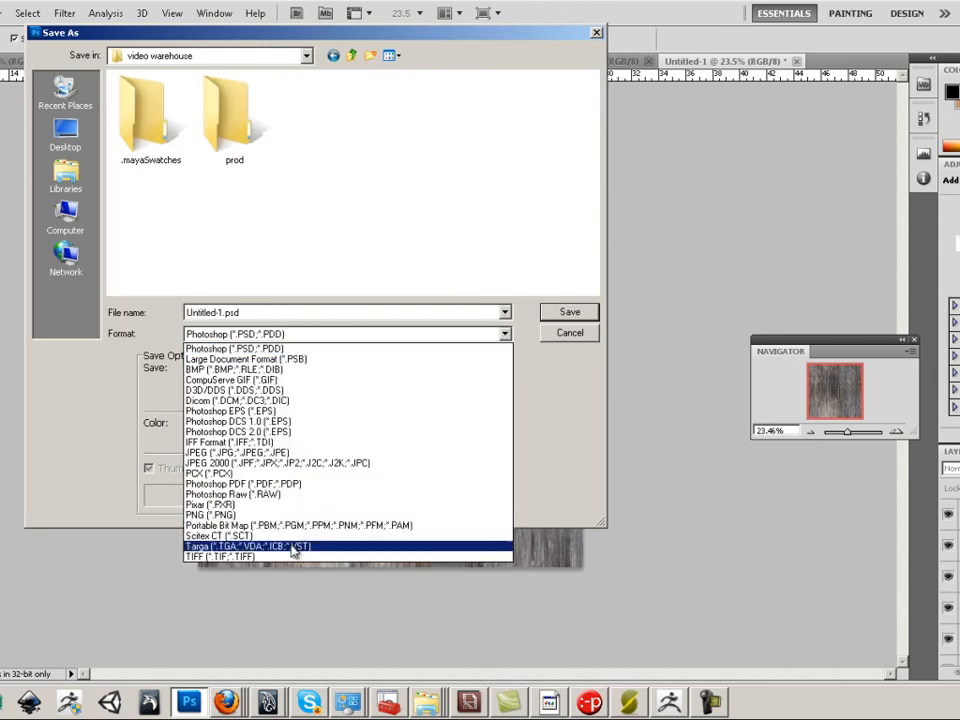
left_click(300, 542)
left_click(262, 312)
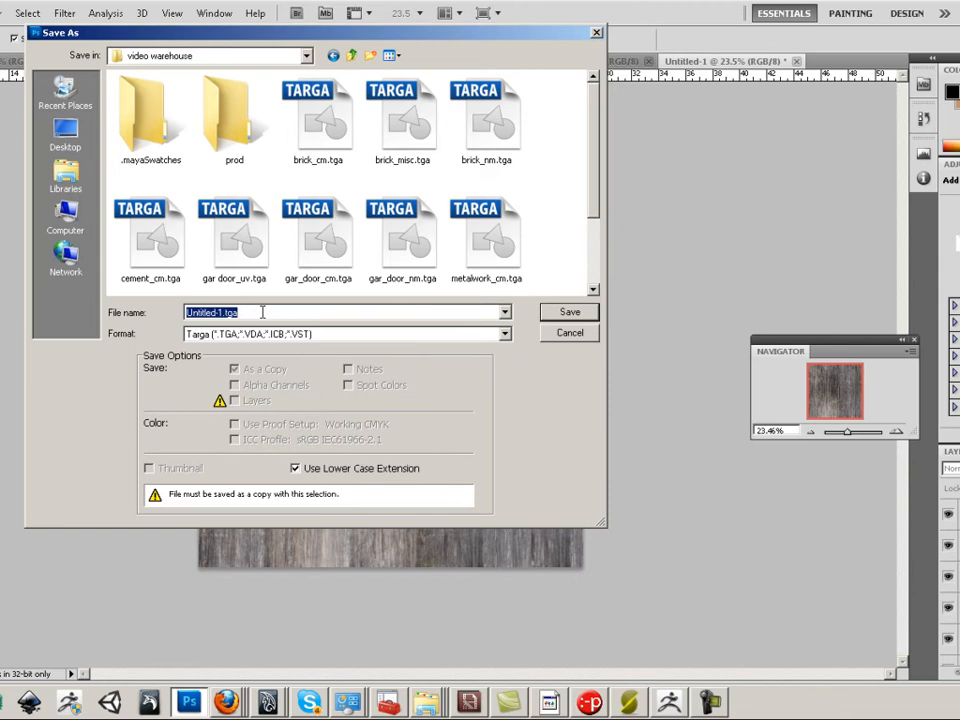
type("gen_wood texture")
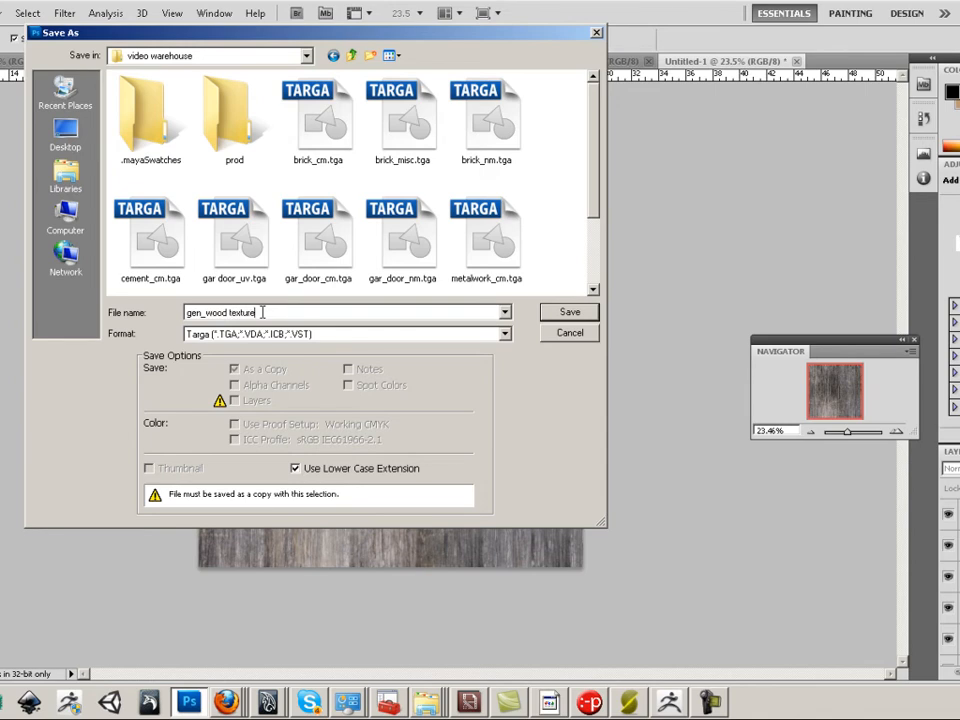
left_click(568, 312)
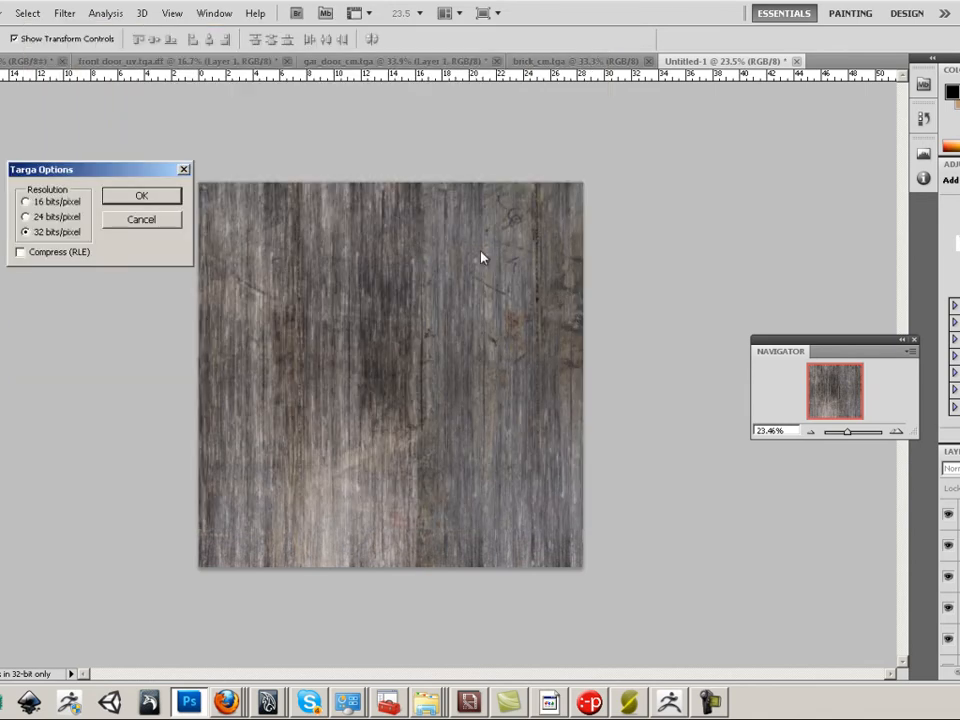
left_click(163, 195)
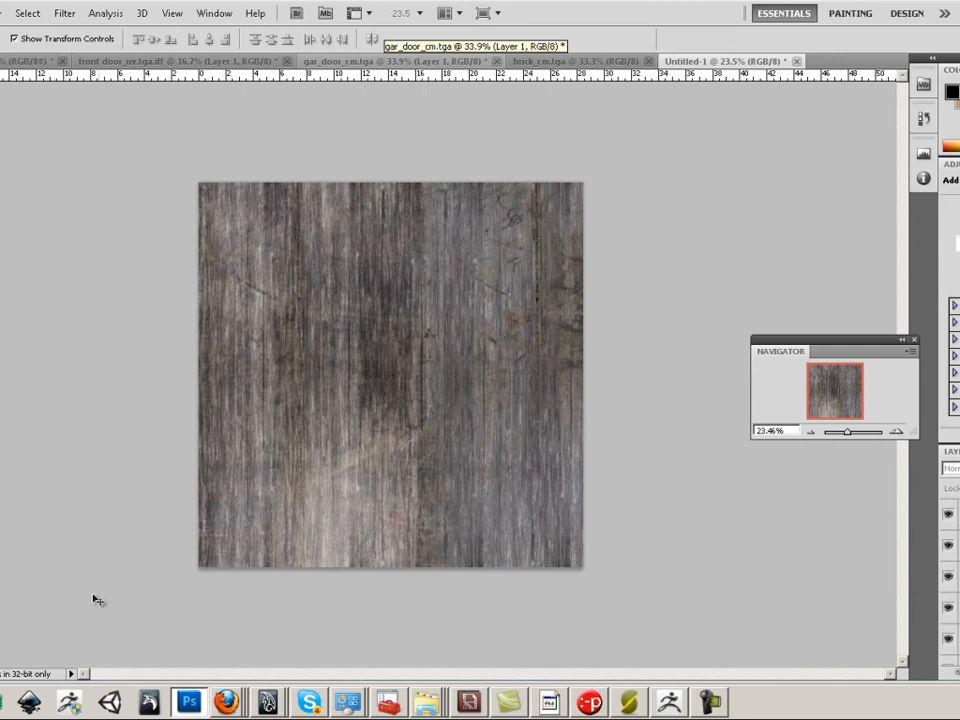
Step: Switch to Maya and display the scene's file textures in the Hypershade
left_click(268, 702)
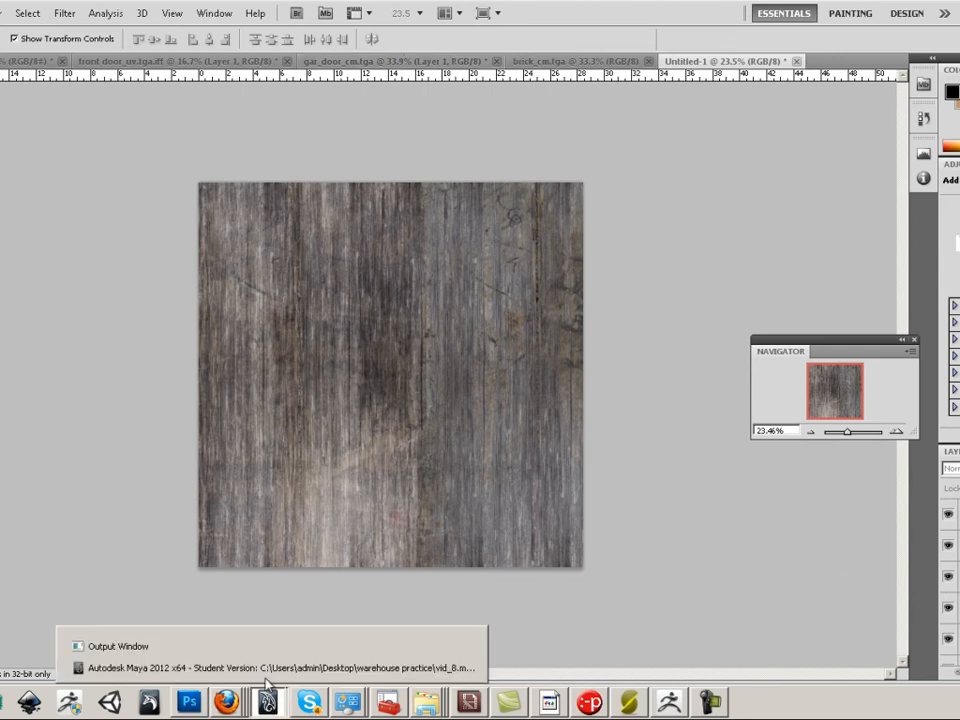
left_click(265, 673)
mouse_move(452, 484)
middle_mouse_down("alt")
mouse_move(493, 456)
mouse_move(458, 478)
middle_mouse_up("alt")
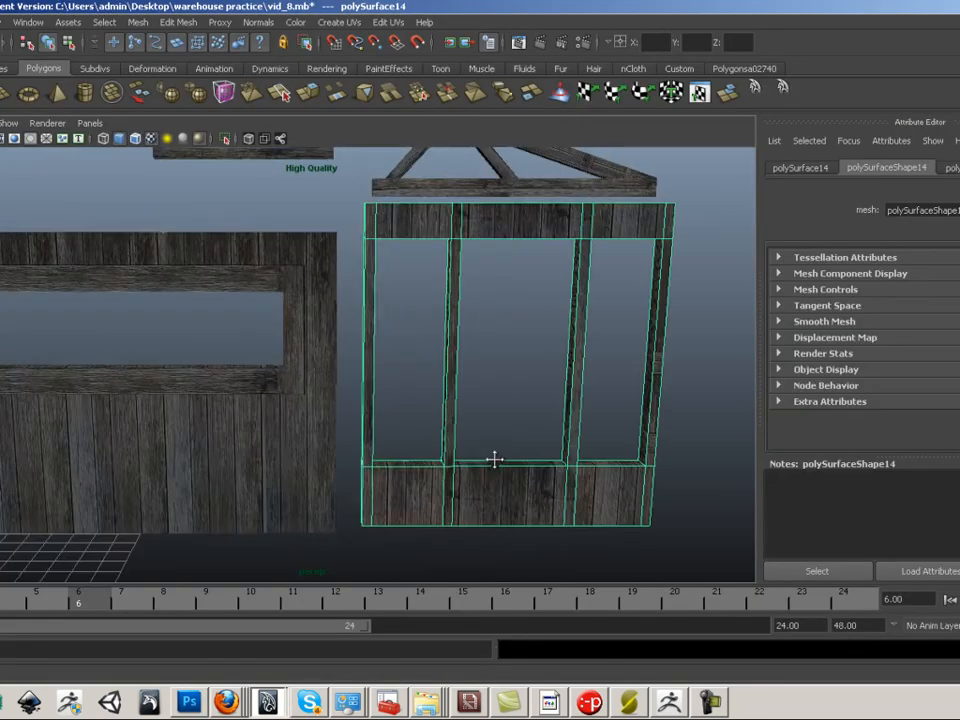
right_click_drag(458, 478, 504, 493, "alt")
middle_click_drag(504, 493, 440, 492, "alt")
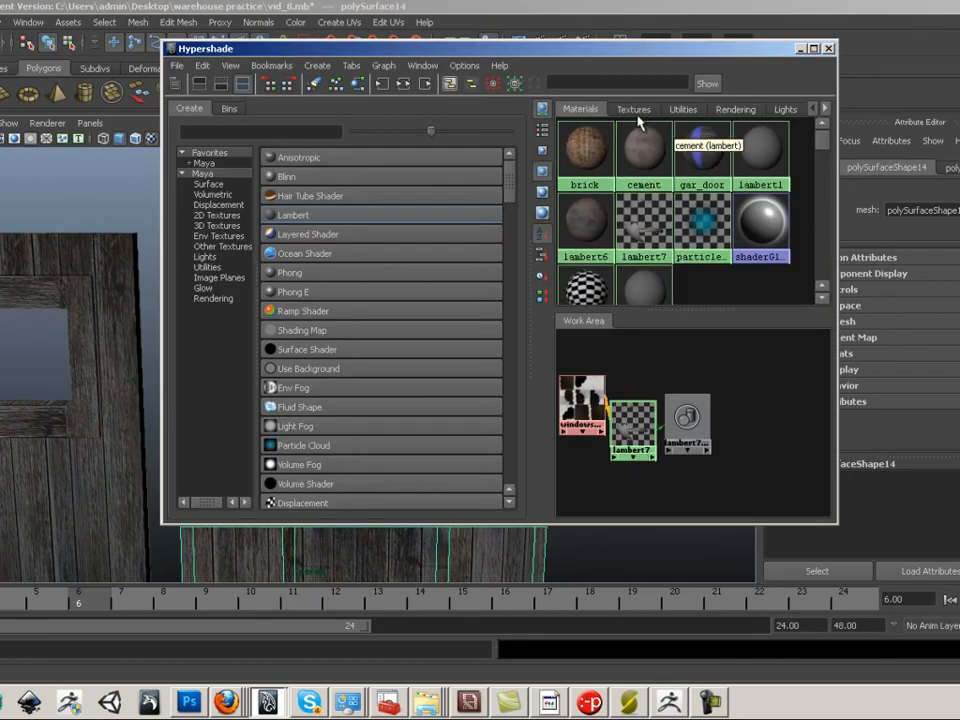
left_click(634, 110)
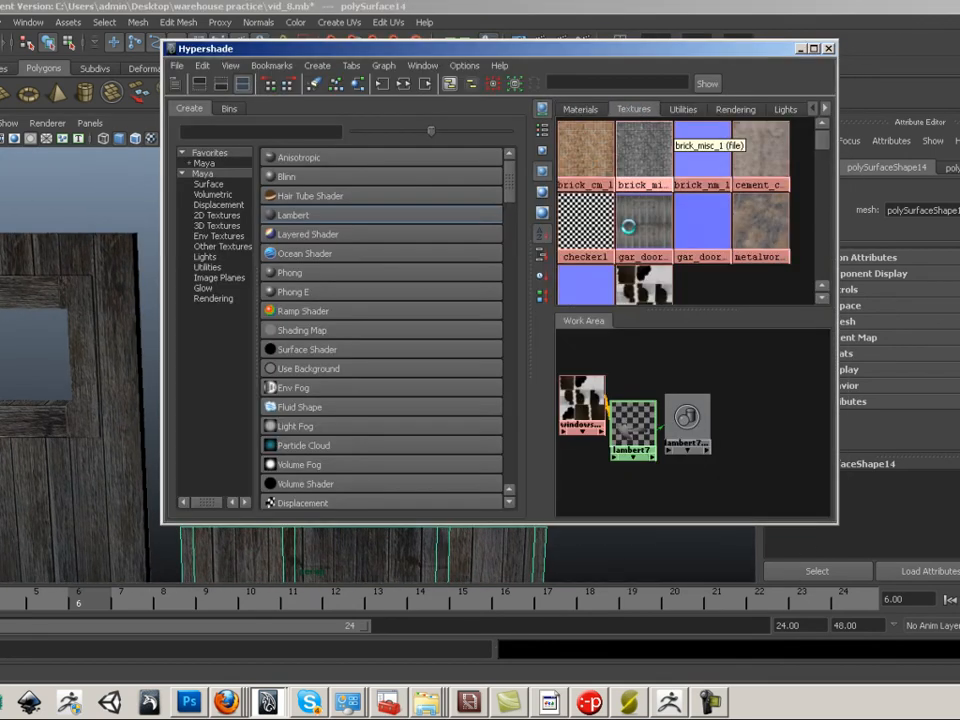
Step: Import gen_wood texture.tga from the video warehouse folder into the Hypershade as a file texture
right_click(426, 704)
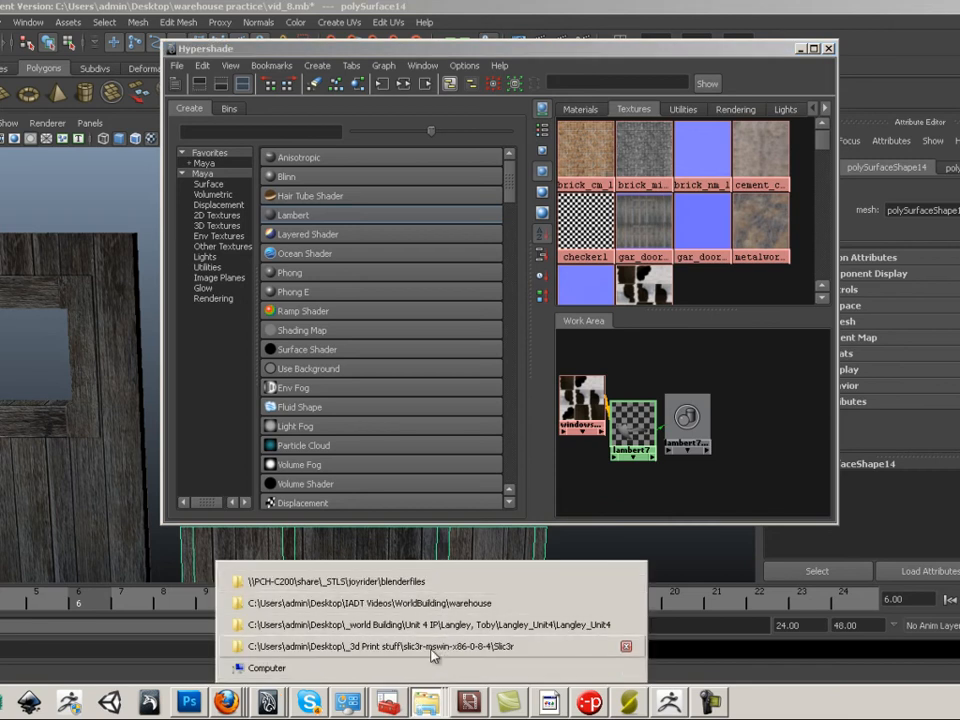
left_click(425, 603)
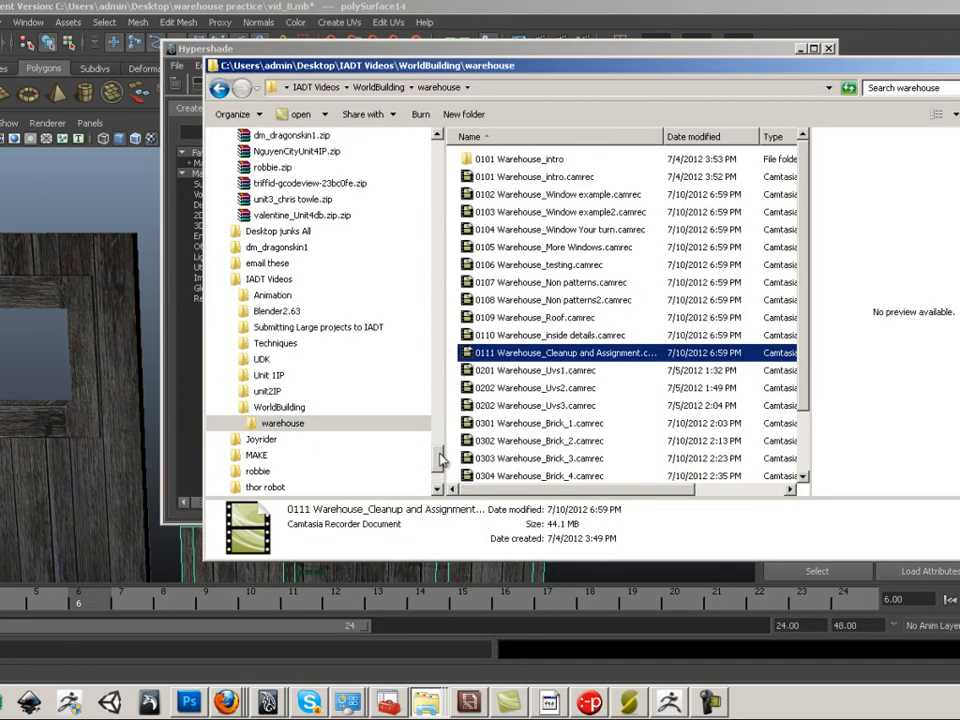
left_click_drag(441, 450, 440, 470)
left_click(300, 455)
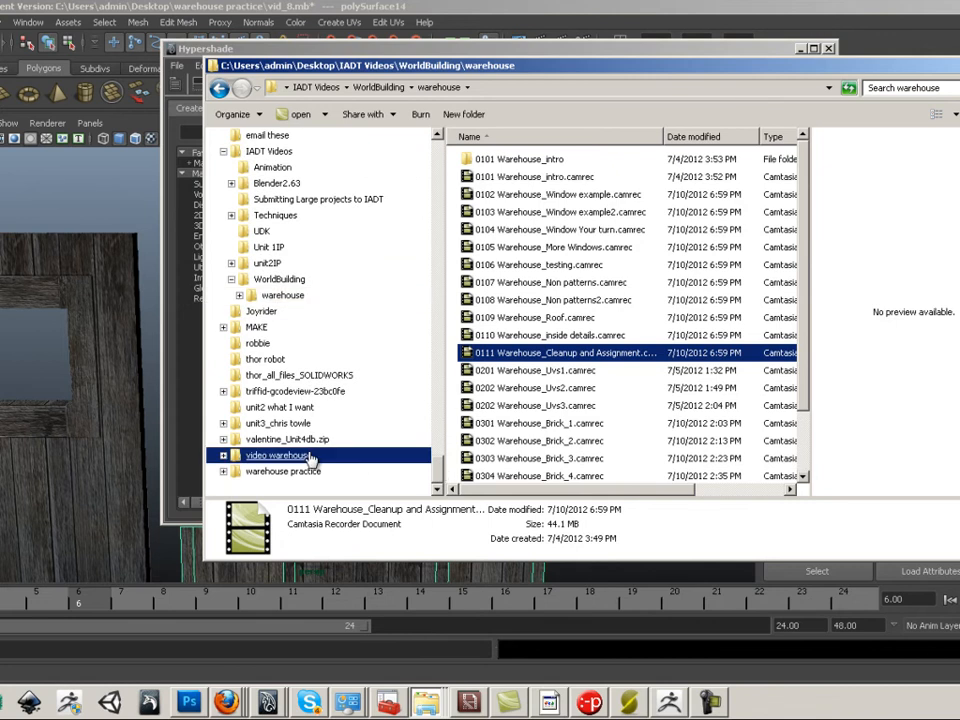
left_click_drag(768, 126, 958, 150)
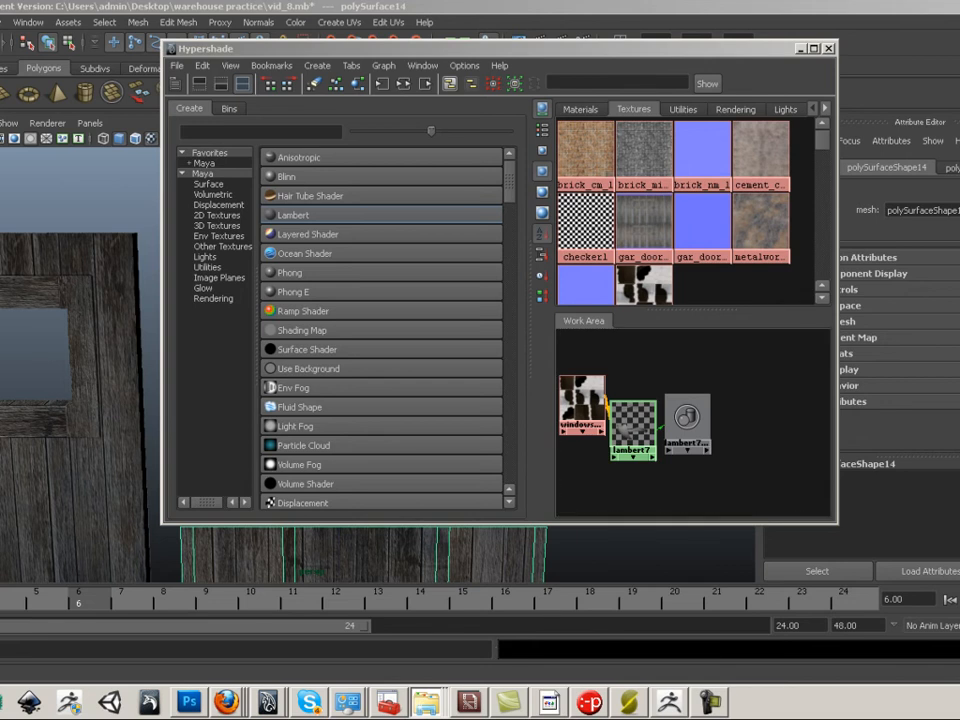
left_click_drag(943, 277, 758, 236)
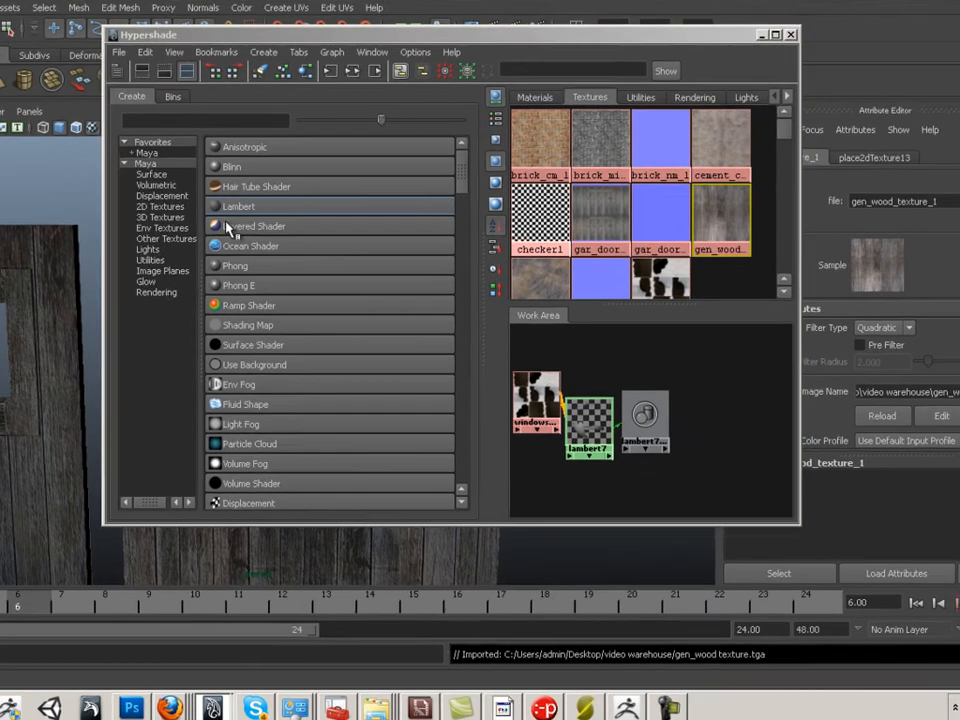
Step: Create a Lambert material, connect the gen_wood texture to its color and separate the two nodes in the work area
left_click(283, 216)
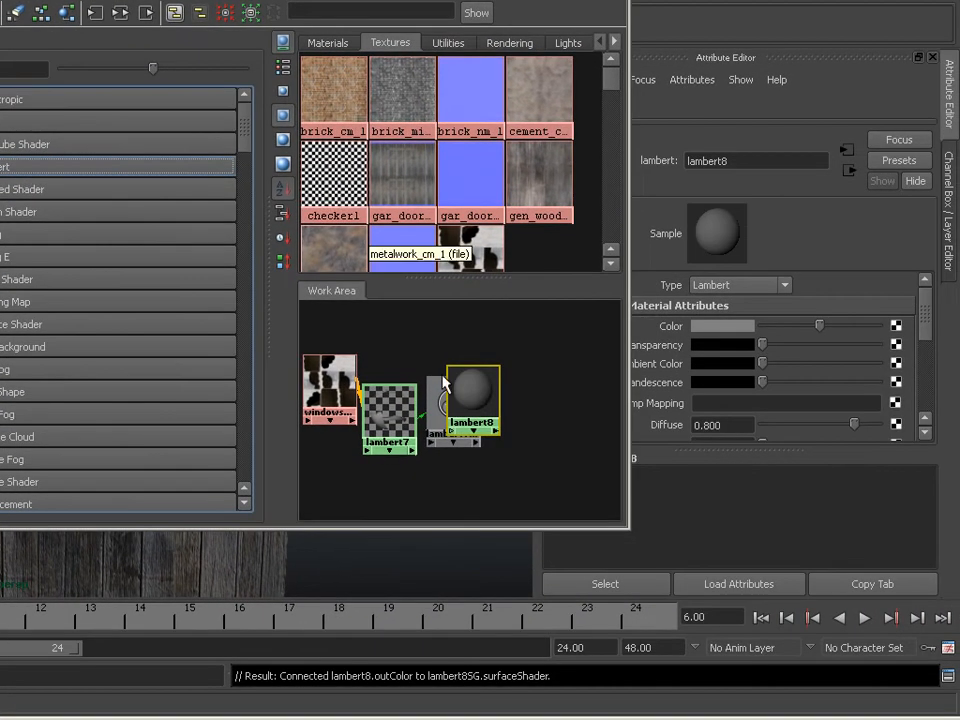
left_click_drag(499, 392, 557, 384)
middle_click_drag(522, 222, 523, 390)
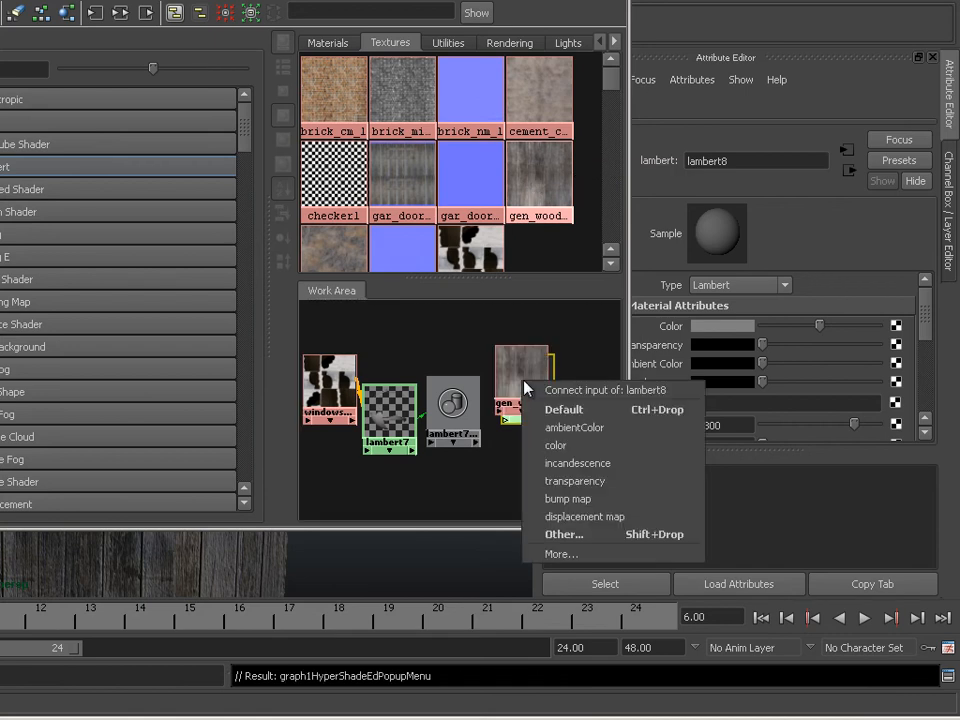
left_click(553, 446)
left_click_drag(538, 390, 570, 473)
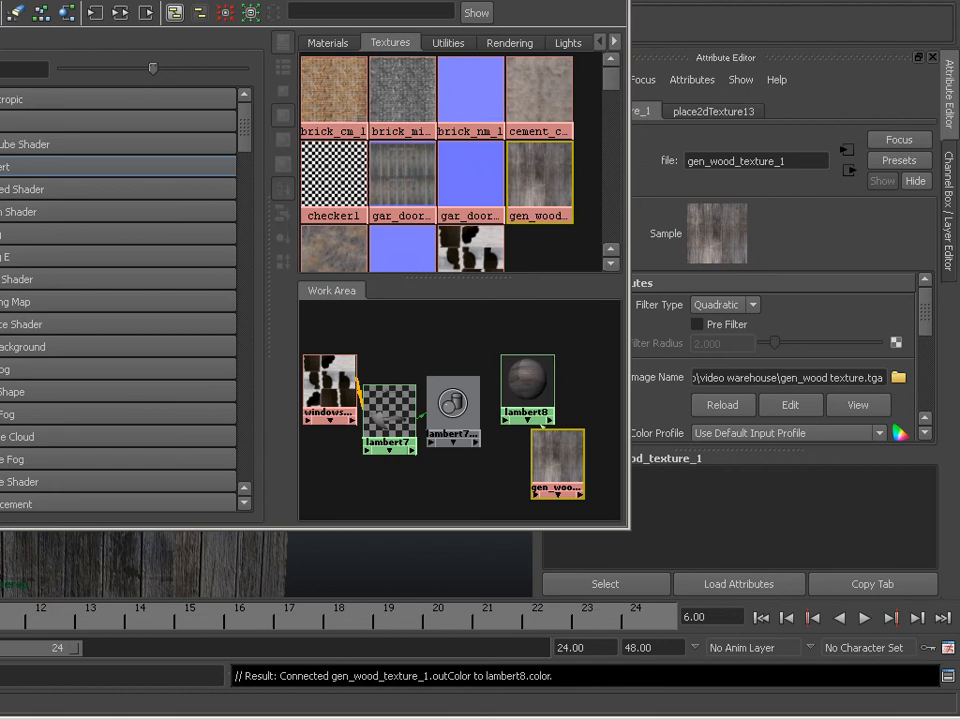
Step: Move the Hypershade aside and select the wooden wall frame with three tall openings beneath the roof truss
left_click_drag(240, 2, 958, 60)
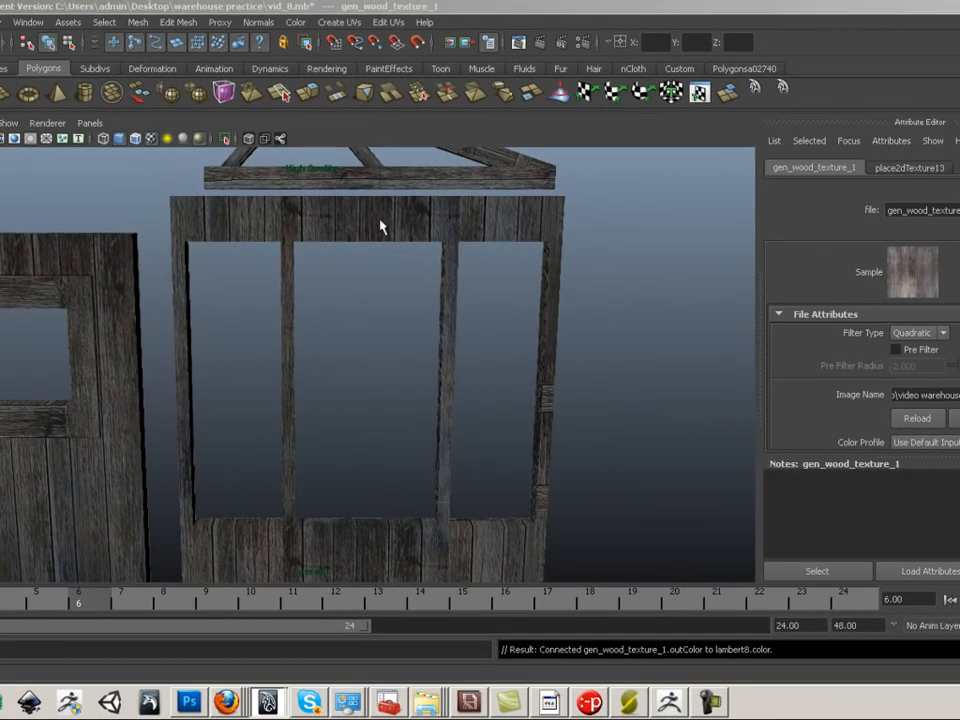
left_click(384, 219)
middle_click_drag(433, 218, 555, 216, "alt")
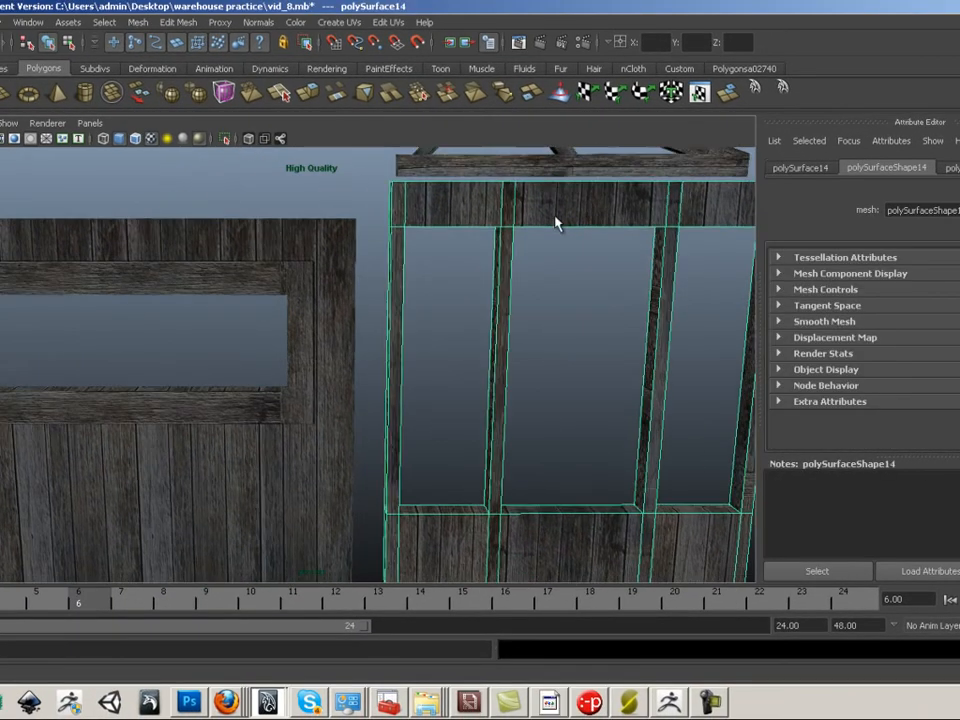
middle_click_drag(150, 278, 267, 275, "alt")
middle_click_drag(231, 476, 118, 448, "alt")
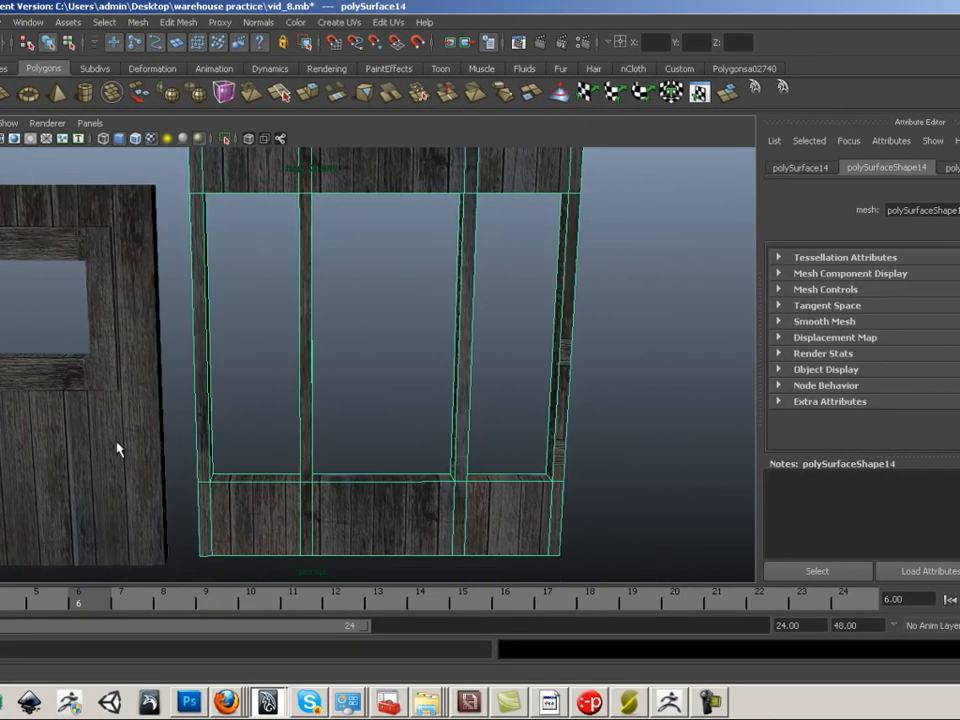
middle_click_drag(380, 350, 265, 347, "alt")
right_click_drag(265, 347, 317, 354, "alt")
middle_click_drag(317, 354, 418, 358, "alt")
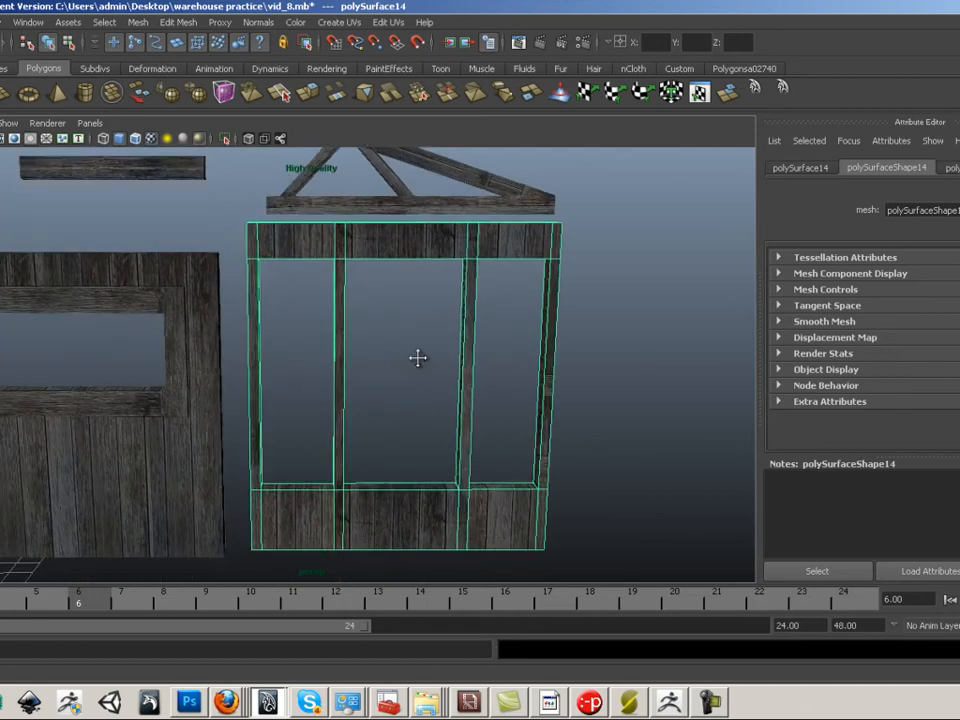
Step: Display the selected wall frame's UV layout over its current texture in the UV Texture Editor
left_click(28, 22)
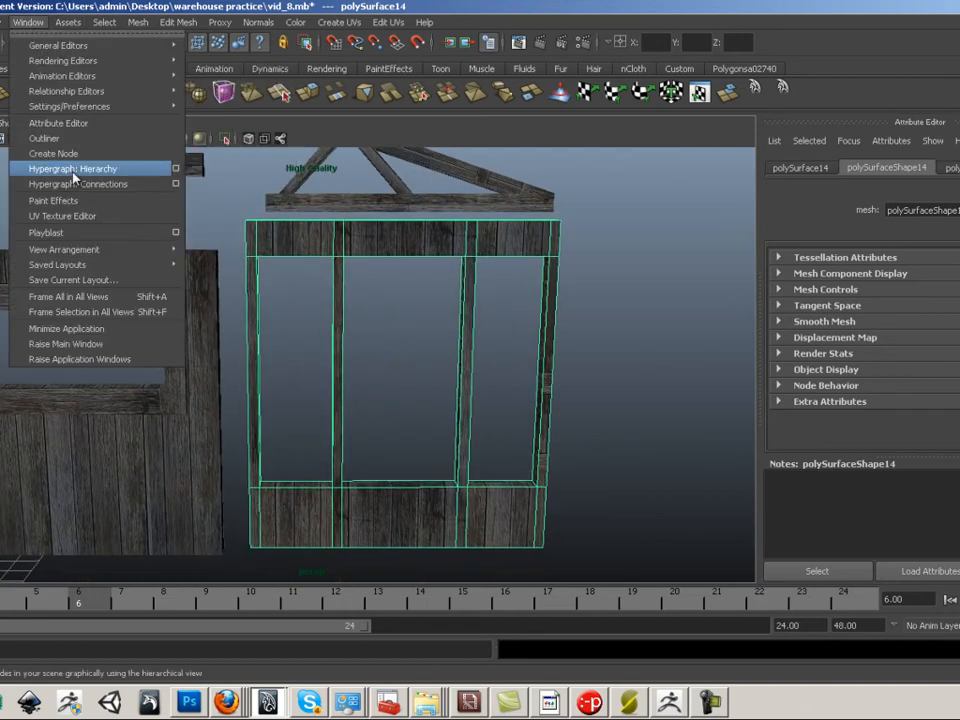
left_click(62, 215)
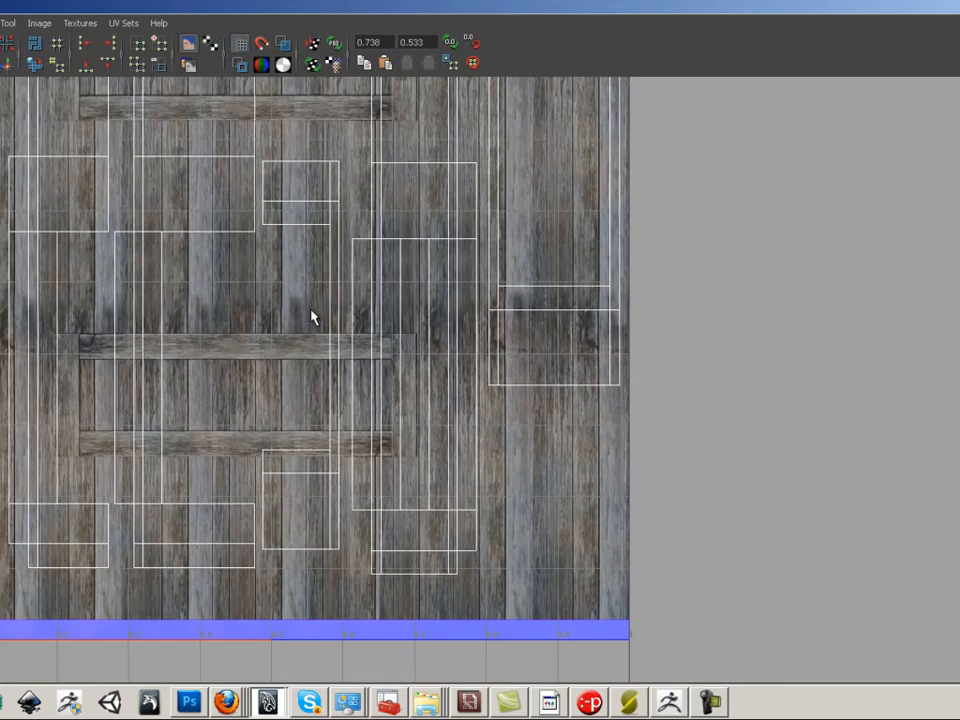
scroll(312, 316, "down", 2)
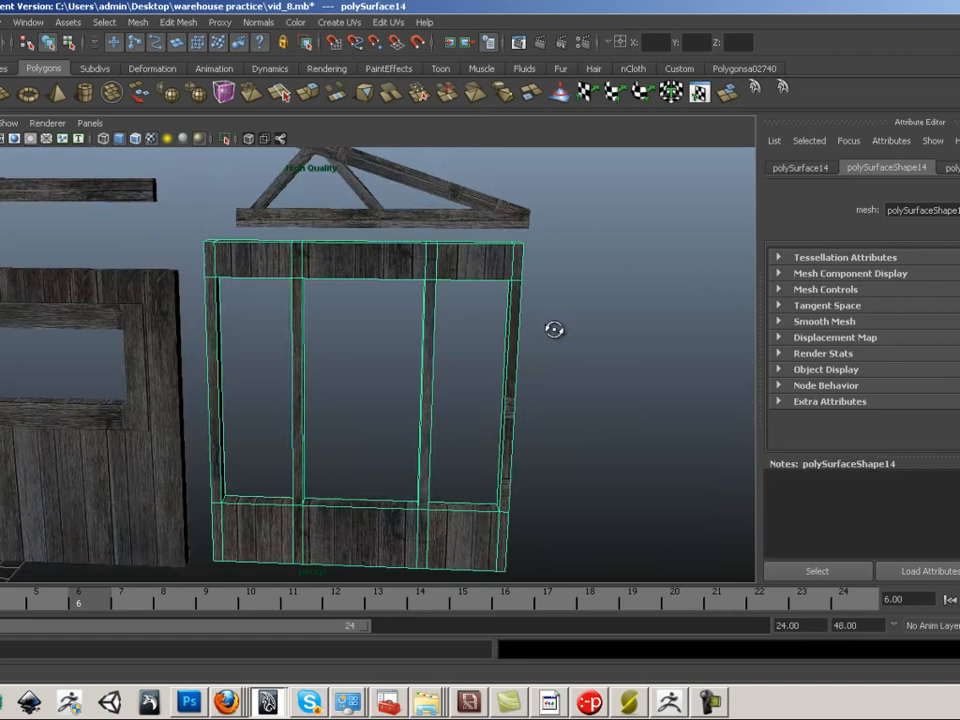
Step: Examine the existing plank texture on both sides of the wall frame and on the roof truss above it
left_click_drag(553, 328, 220, 330, "alt")
middle_click_drag(220, 330, 10, 345, "alt")
right_click_drag(180, 370, 301, 387, "alt")
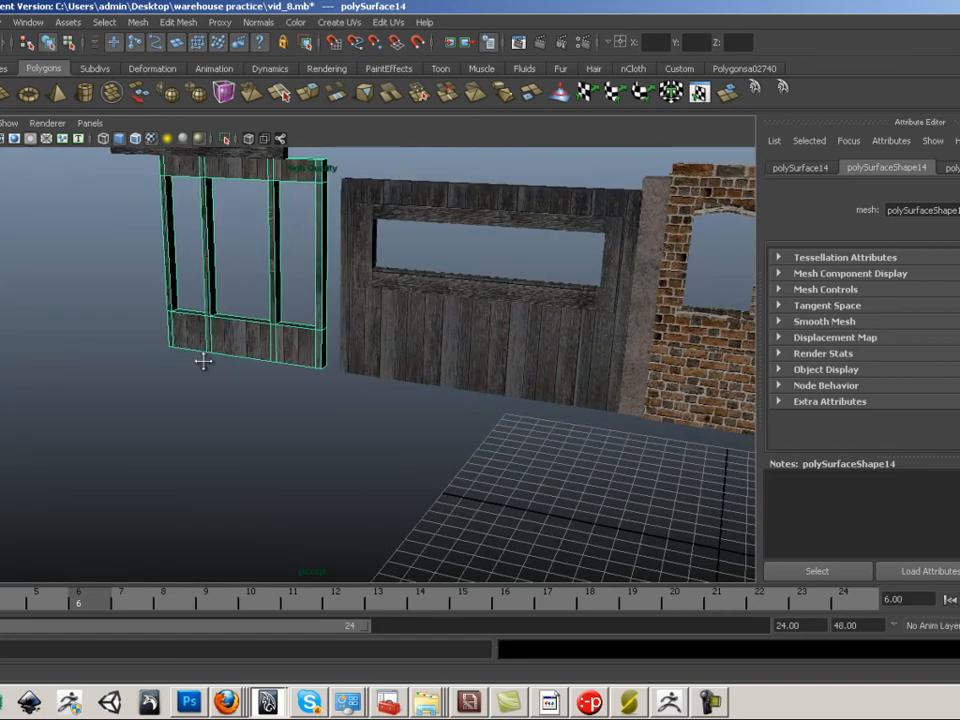
middle_click_drag(204, 362, 265, 480, "alt")
right_click_drag(290, 480, 778, 602, "alt")
right_click_drag(275, 400, 290, 380, "alt")
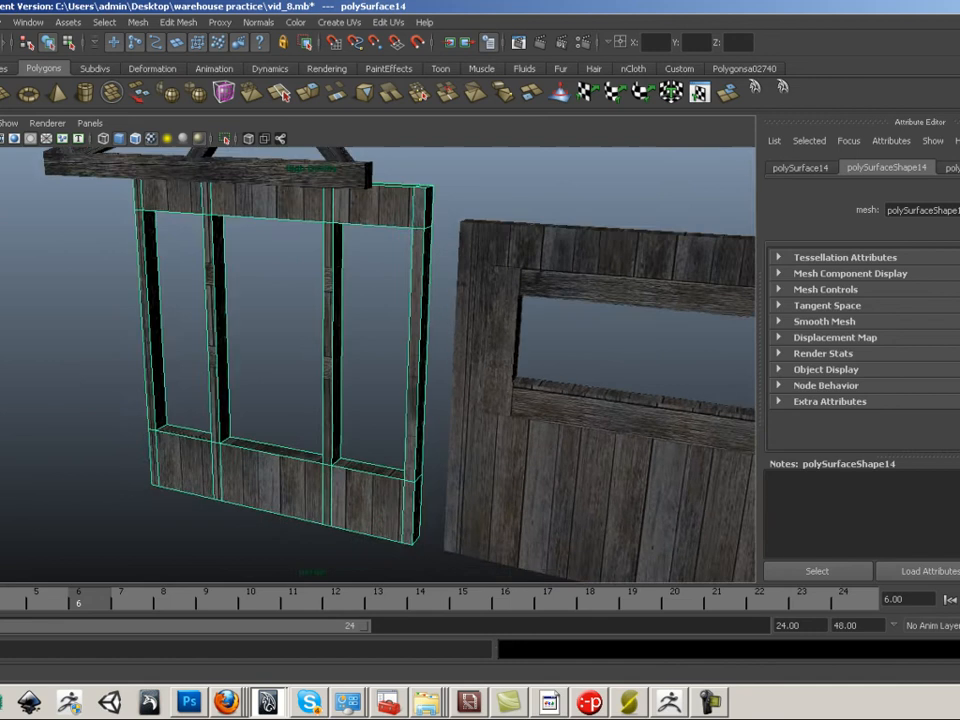
left_click_drag(290, 380, 30, 362, "alt")
right_click_drag(30, 362, 289, 360, "alt")
middle_click_drag(289, 360, 251, 351, "alt")
right_click_drag(251, 351, 19, 339, "alt")
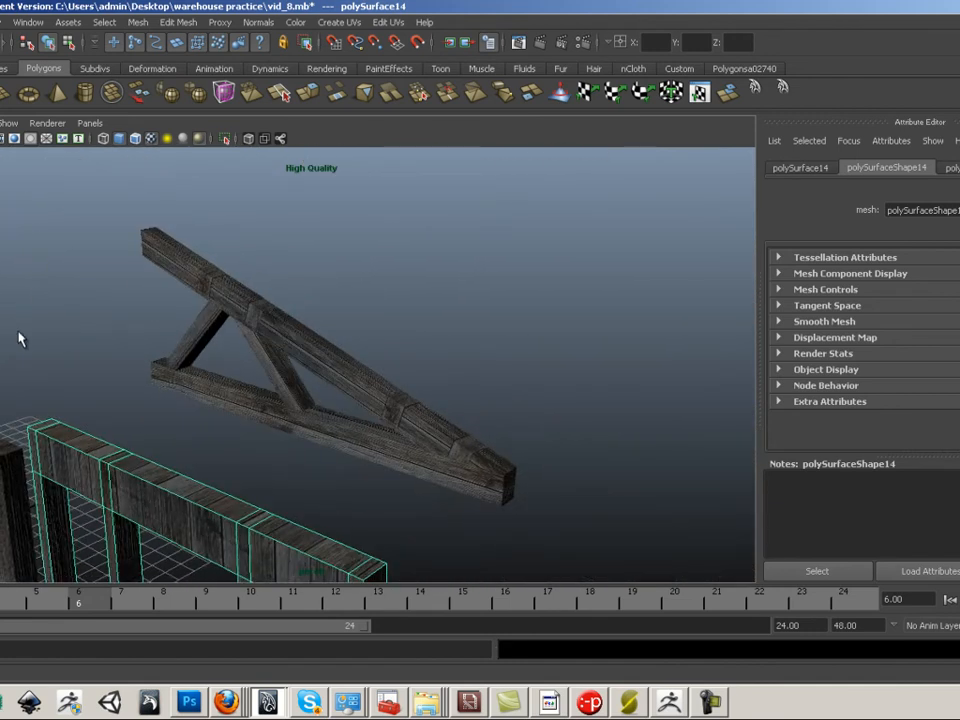
Step: Assign the lambert8 wood material to the wall frame with three openings and deselect the frame
left_click_drag(19, 339, 240, 360, "alt")
middle_click_drag(240, 360, 161, 283, "alt")
right_click_drag(161, 283, 184, 310, "alt")
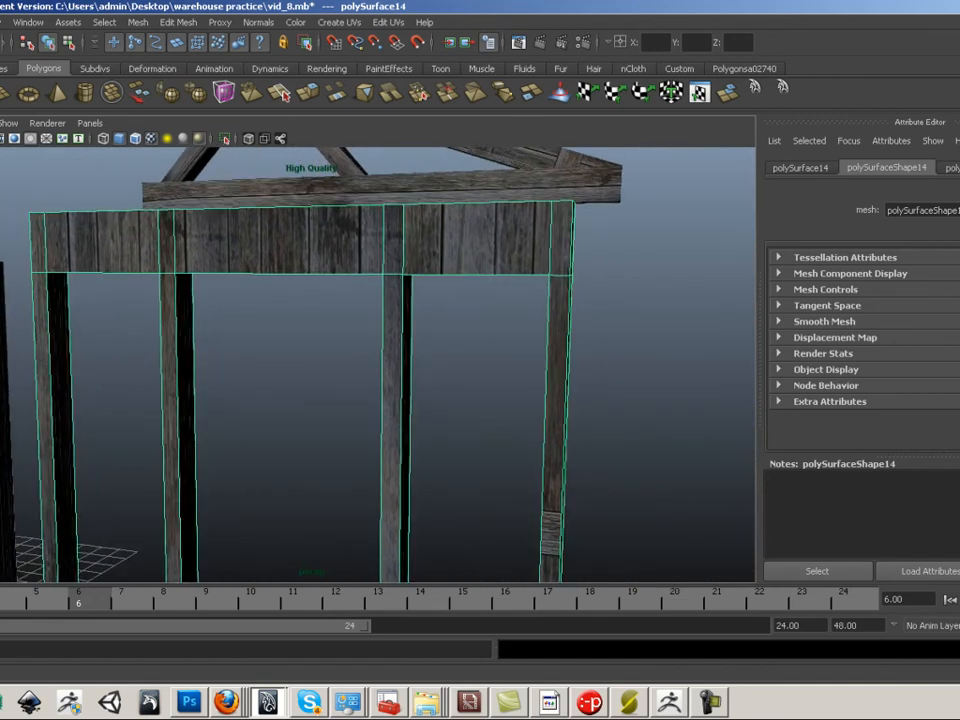
middle_click_drag(959, 255, 528, 248)
left_click(622, 379)
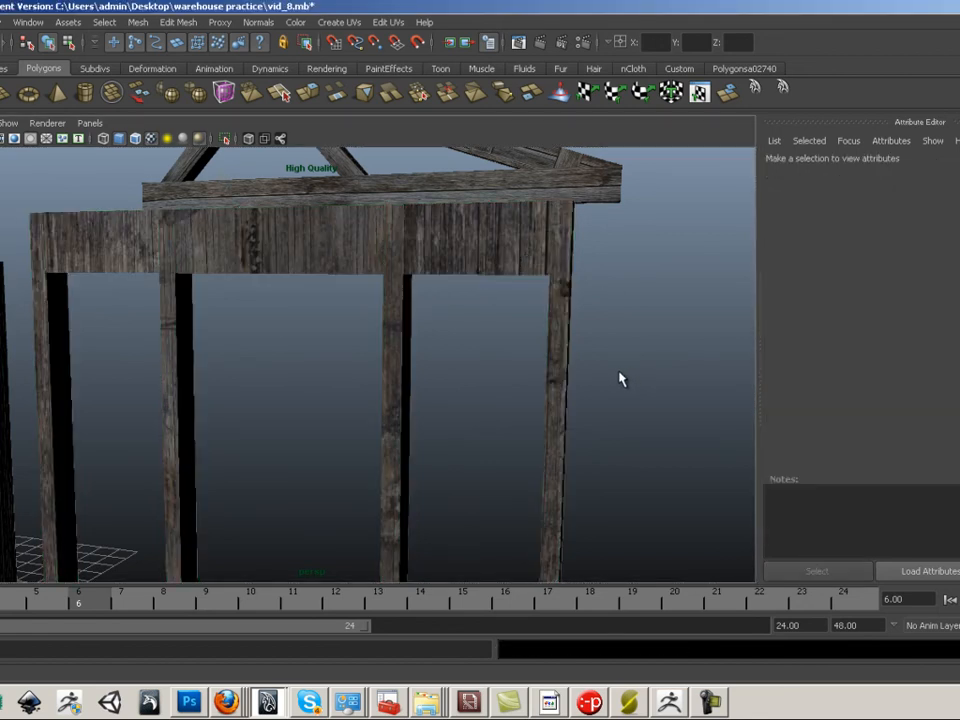
Step: Inspect the new wood texture on the wall frame's lower panels, vertical posts and upper beam
middle_click_drag(622, 379, 641, 191, "alt")
right_click_drag(641, 191, 655, 200, "alt")
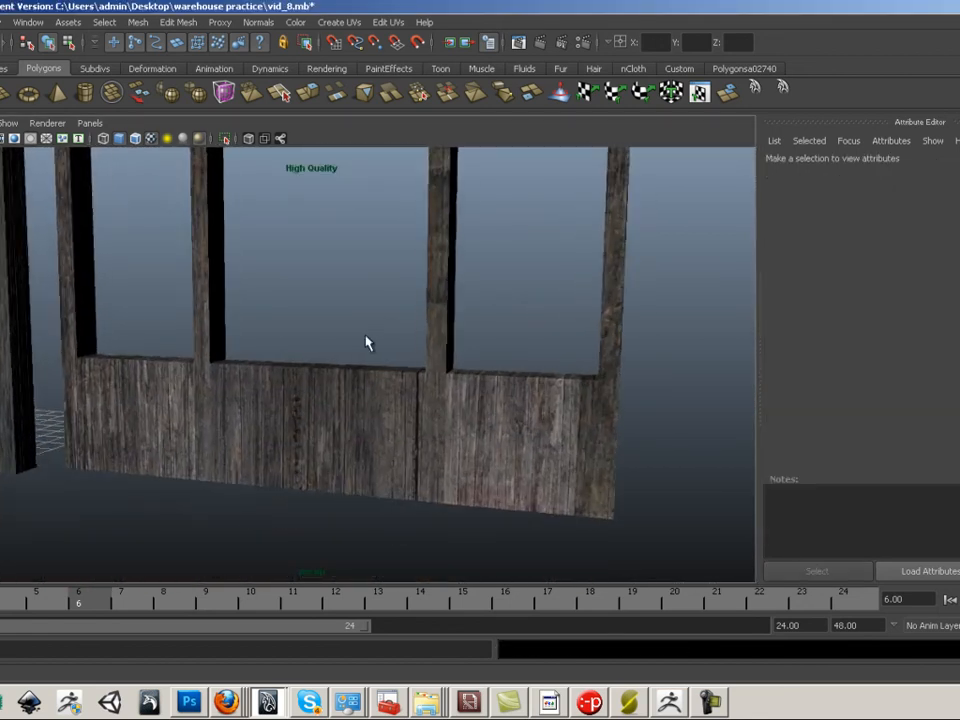
left_click_drag(366, 343, 407, 332, "alt")
middle_click_drag(407, 332, 328, 522, "alt")
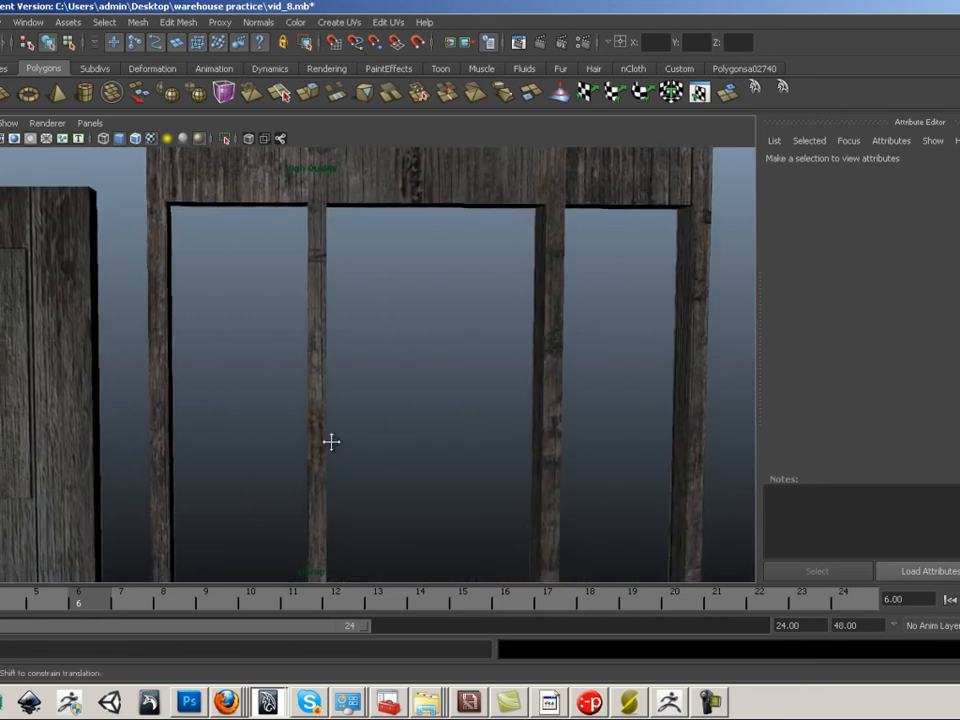
middle_click_drag(330, 441, 436, 417, "alt")
right_click_drag(436, 417, 480, 450, "alt")
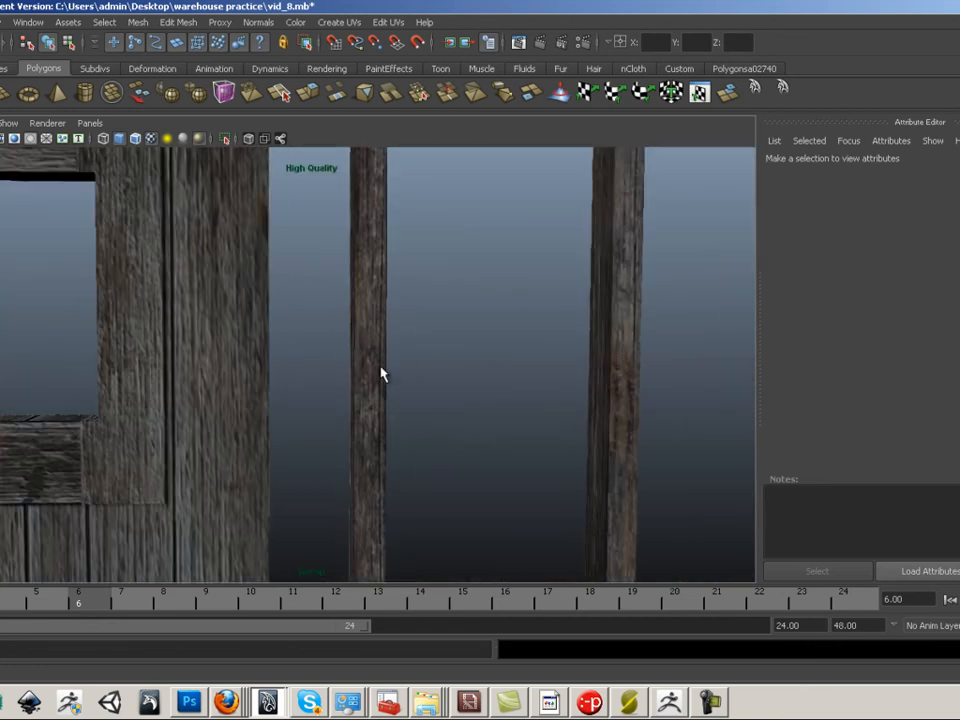
middle_click_drag(578, 403, 562, 500, "alt")
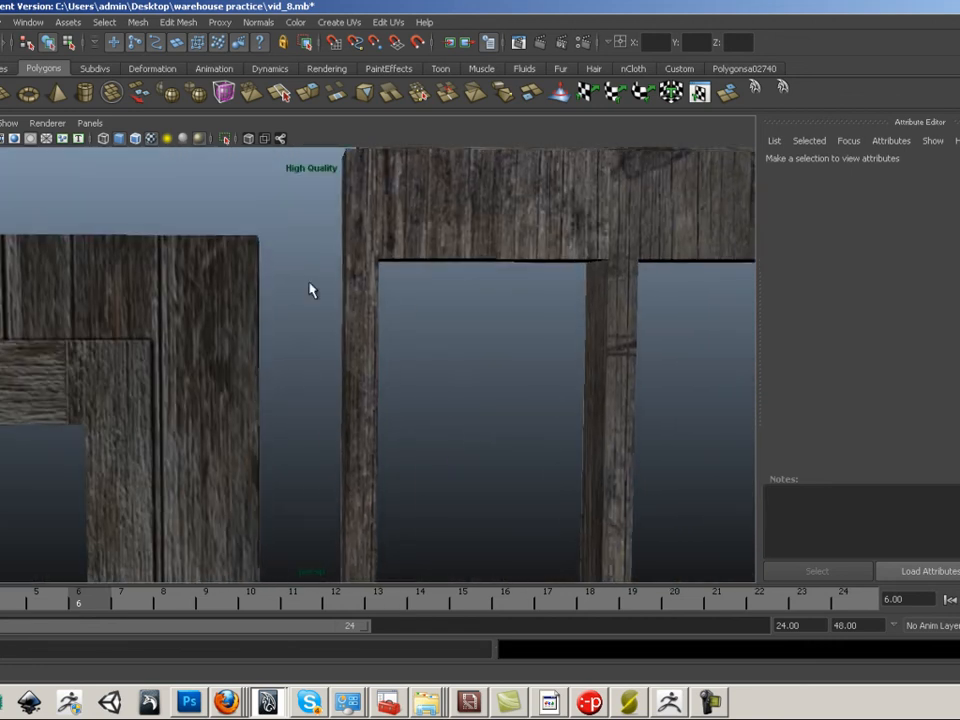
right_click_drag(505, 301, 454, 266, "alt")
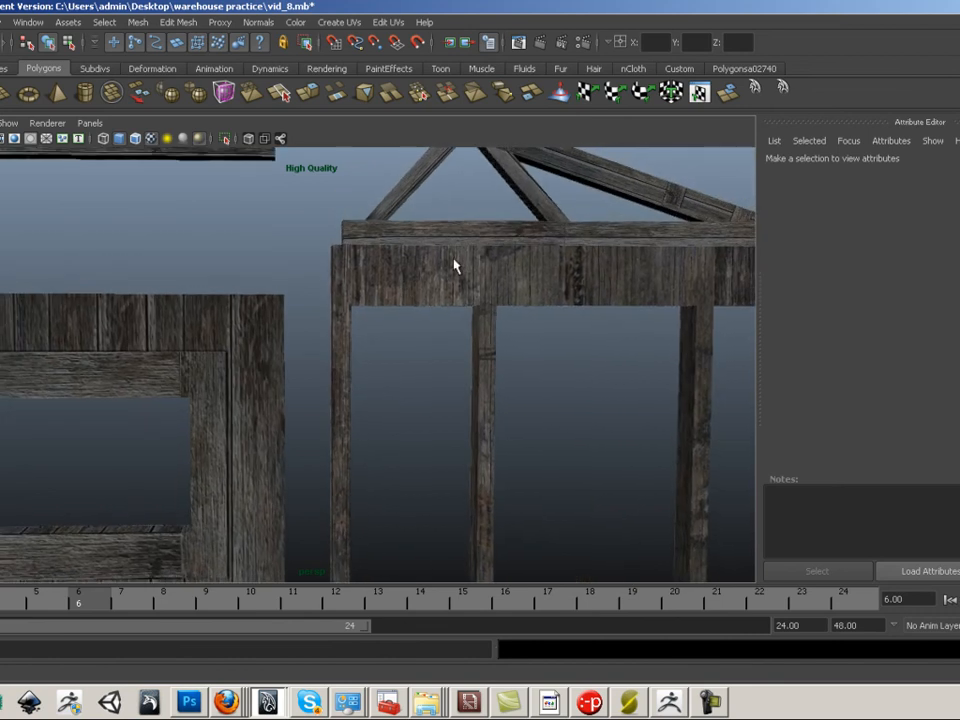
Step: Select the roof truss and display its UV layout in the UV Texture Editor
middle_click_drag(454, 266, 350, 378, "alt")
right_click_drag(350, 380, 485, 411, "alt")
scroll(485, 411, "up", 2)
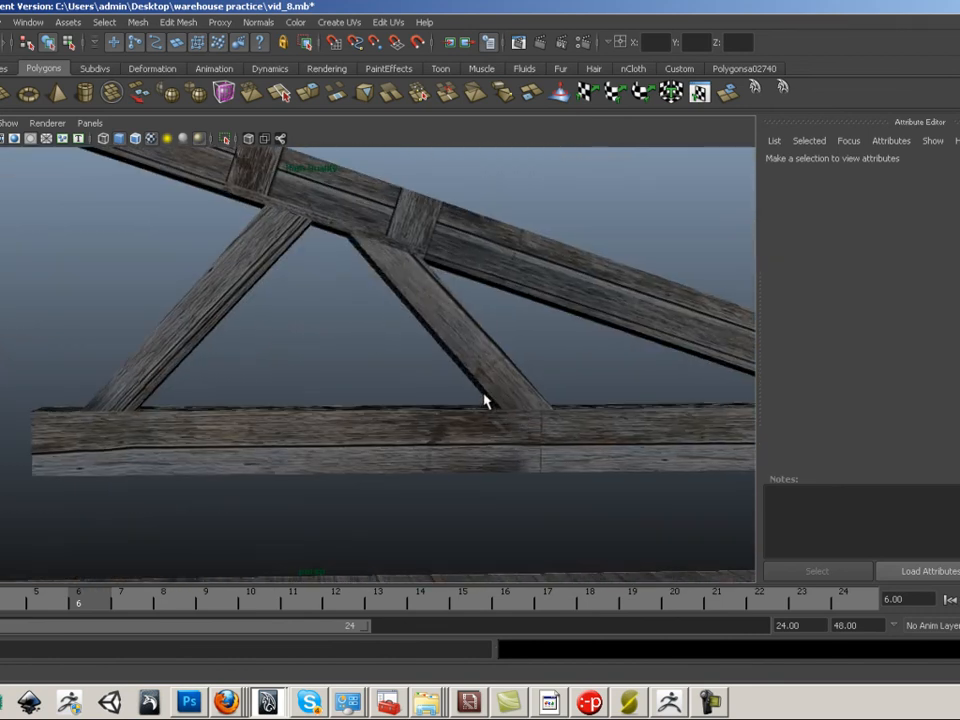
scroll(403, 390, "up", 2)
left_click(378, 292)
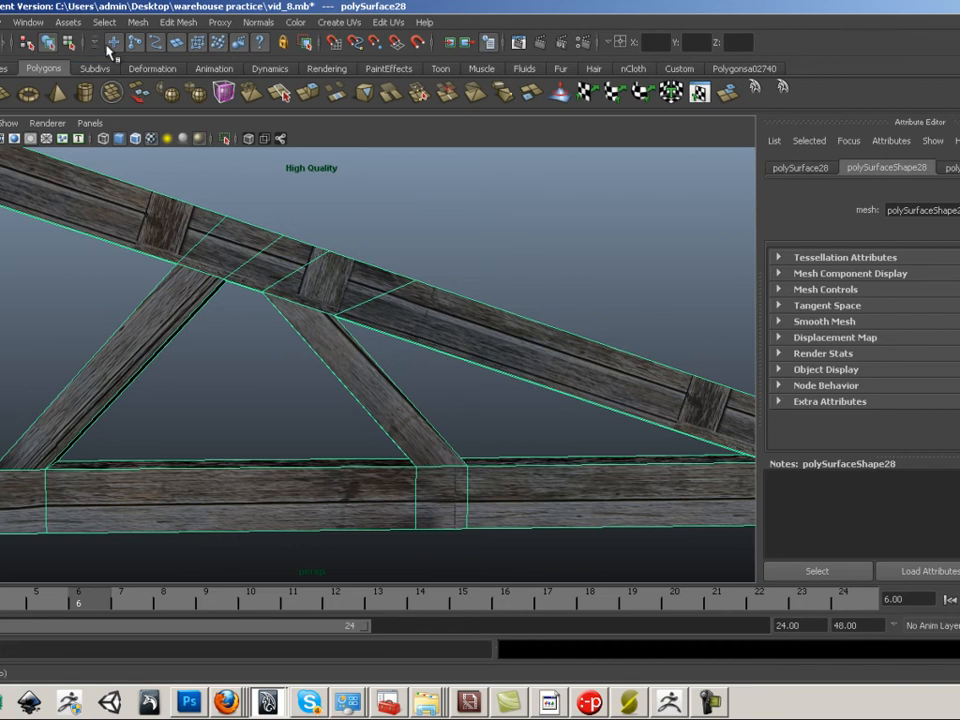
left_click(28, 22)
left_click(89, 216)
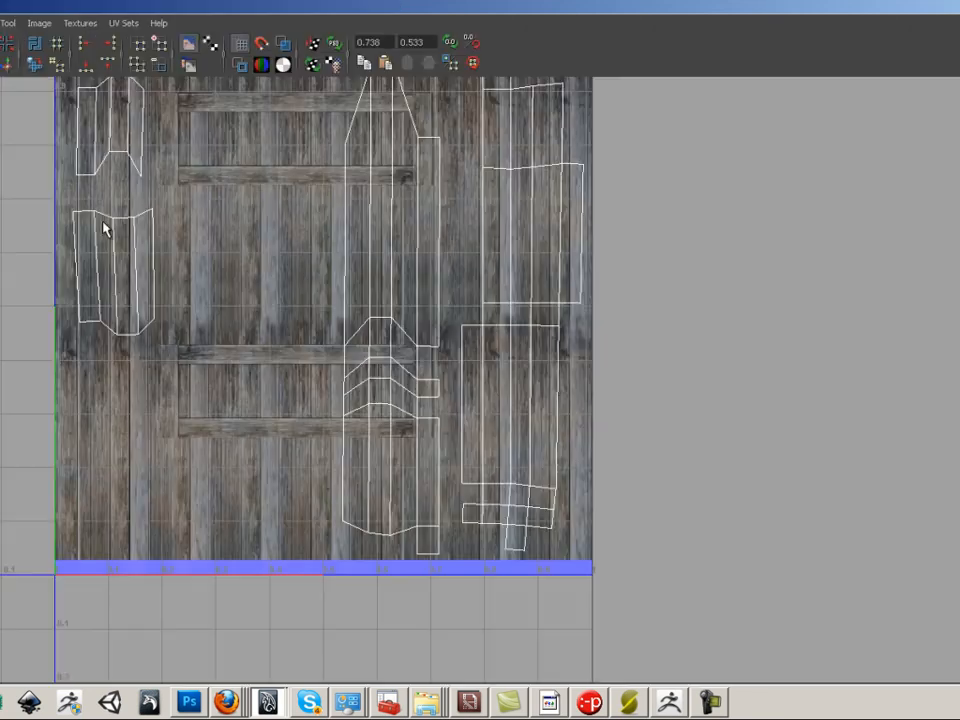
scroll(321, 311, "down", 4)
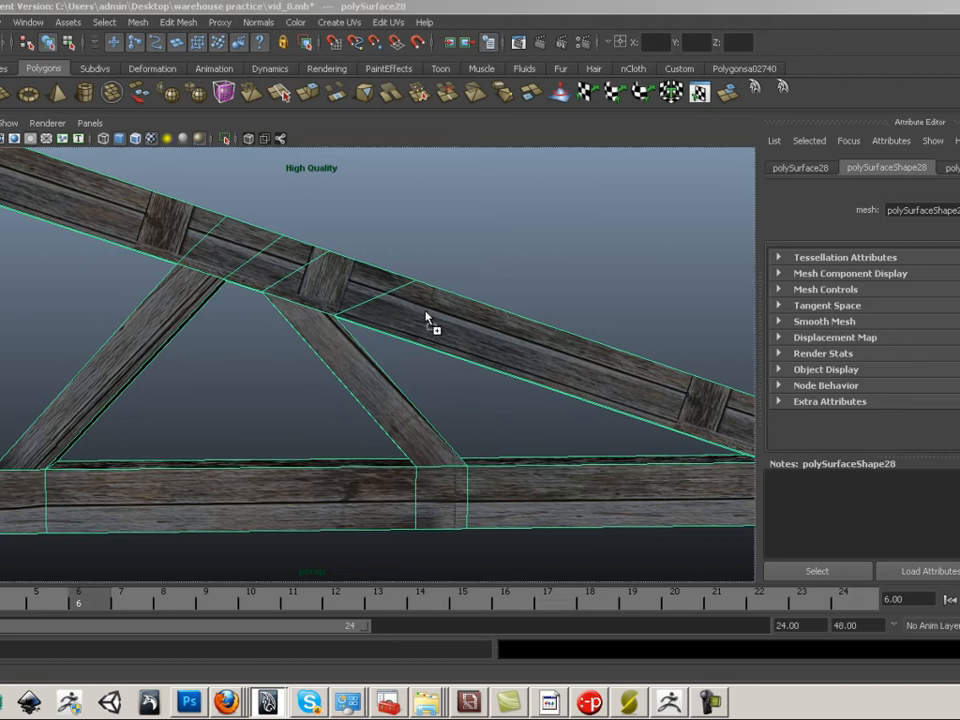
Step: Assign the lambert8 wood material to the roof truss and to the separate horizontal beam beside it
middle_click_drag(429, 321, 420, 316)
left_click(473, 440)
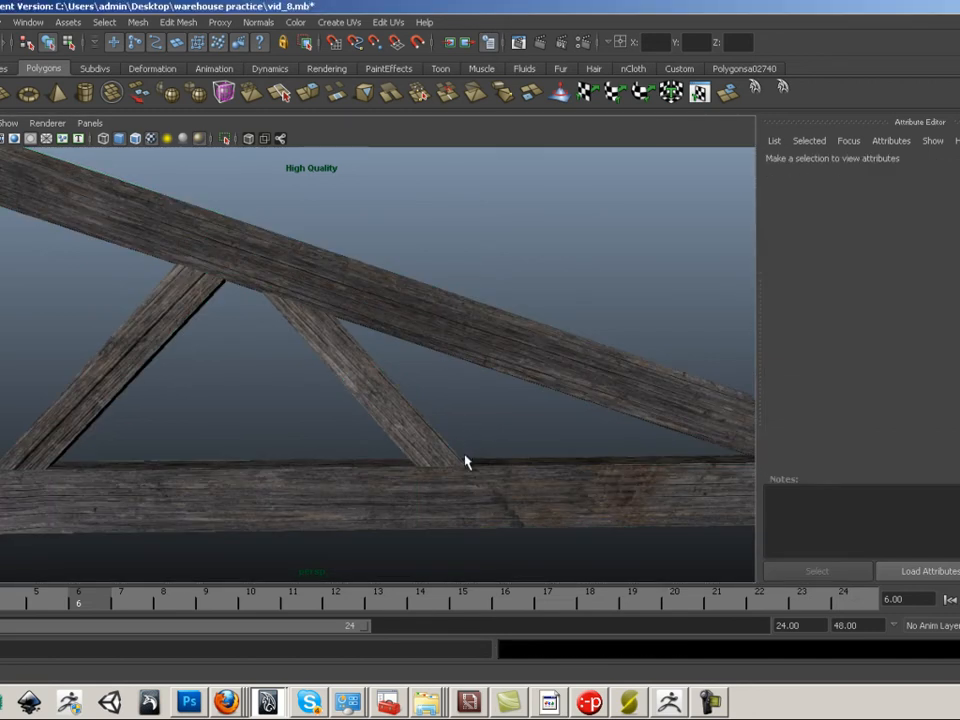
left_click_drag(465, 457, 472, 461, "alt")
middle_click_drag(473, 463, 448, 416, "alt")
right_click_drag(448, 416, 560, 430, "alt")
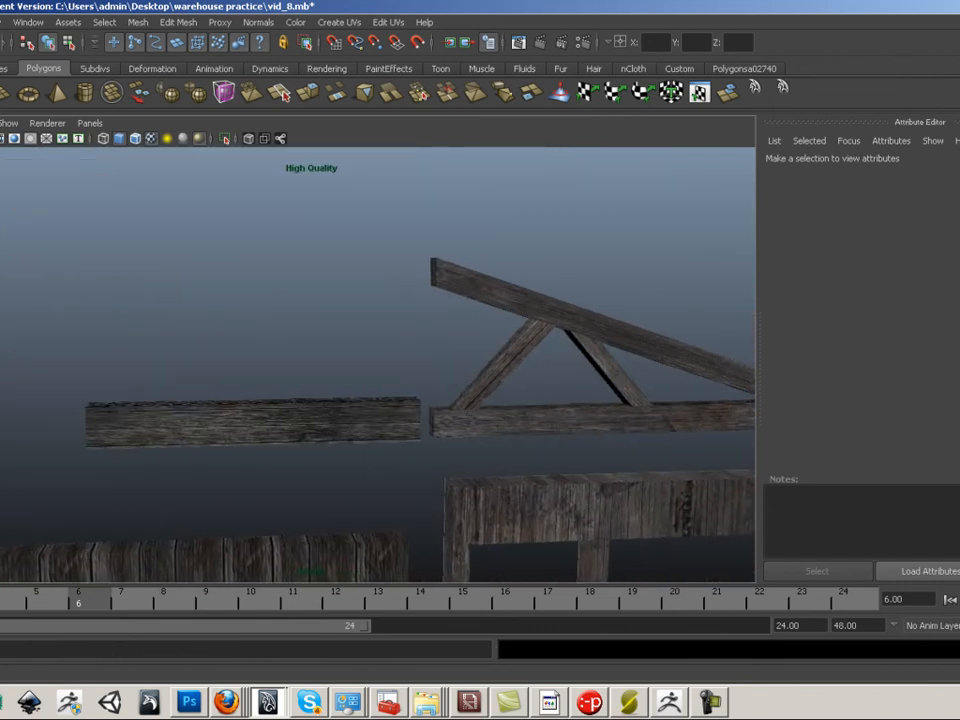
middle_click_drag(0, 414, 272, 415)
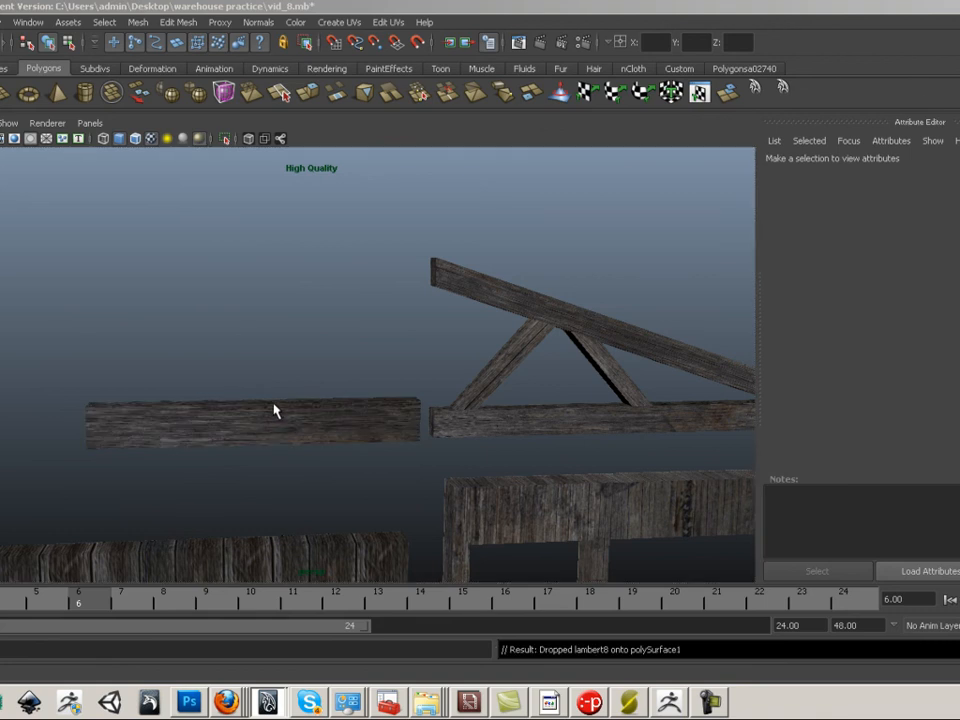
left_click(280, 356)
Step: Select the plank wall with the wide horizontal opening and frame it in the view
left_click_drag(280, 363, 360, 410, "alt")
right_click_drag(480, 449, 345, 386, "alt")
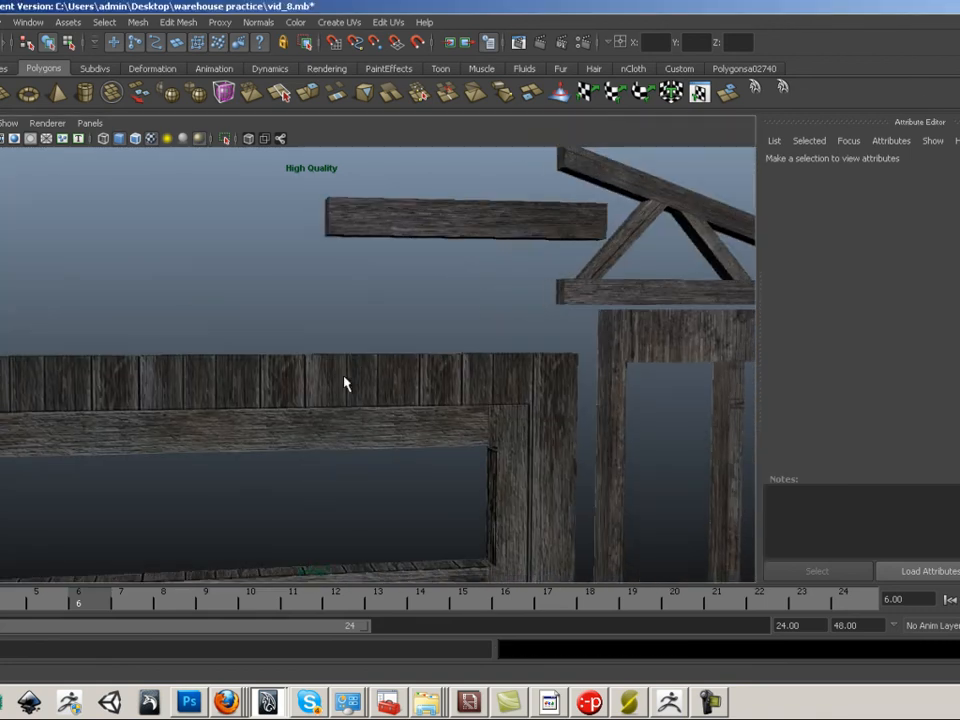
left_click(336, 432)
key("f")
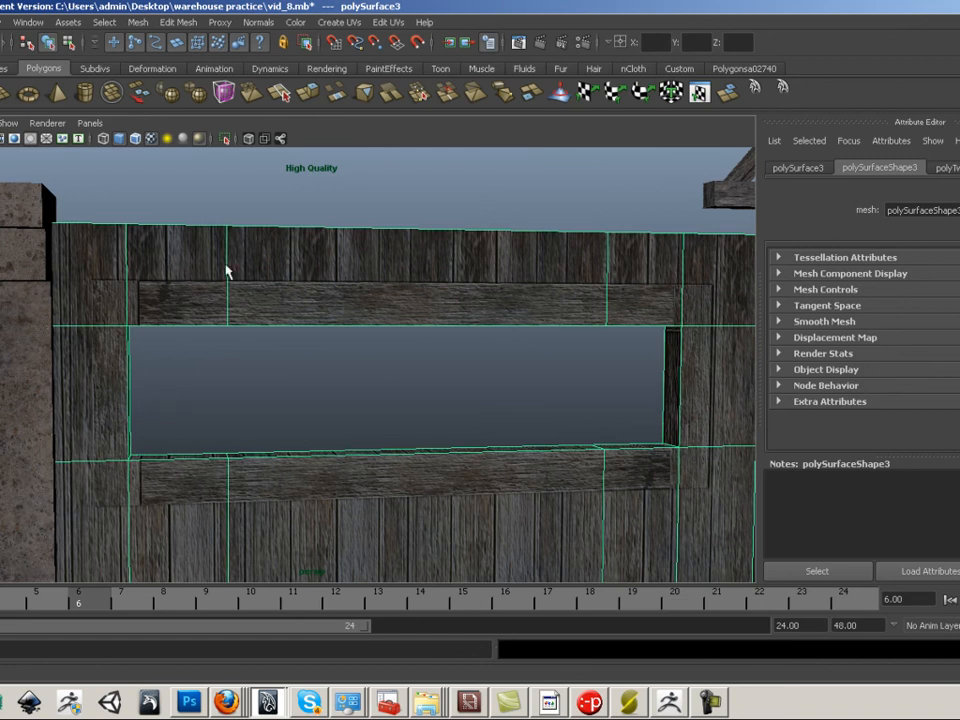
Step: Compare the plank wall's texture with the newly textured wall frame, beam and roof truss from several angles
right_click_drag(415, 392, 379, 394, "alt")
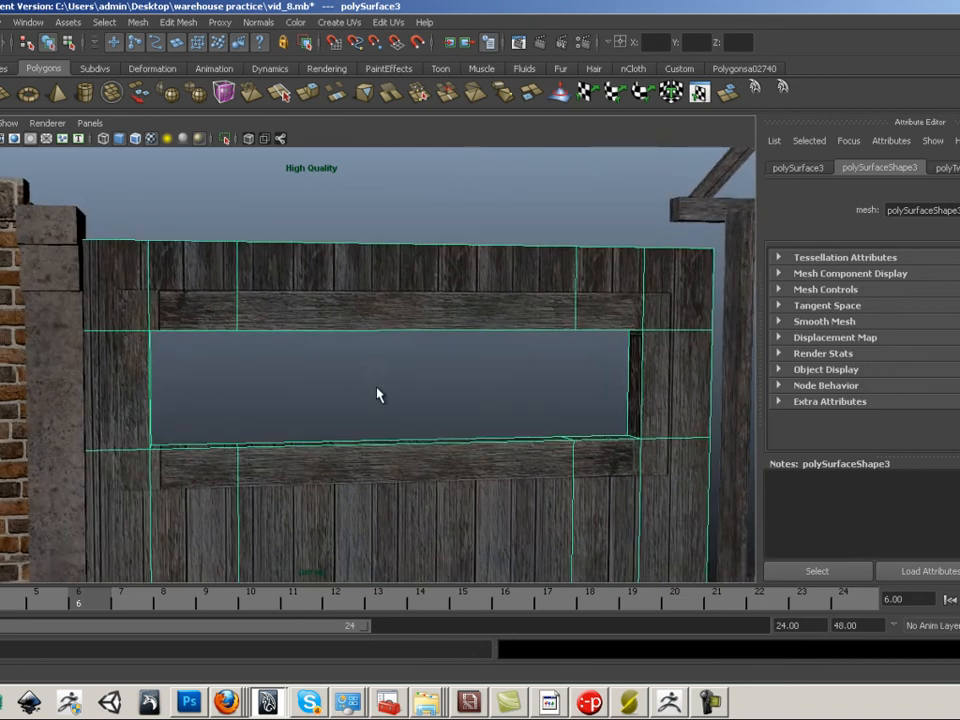
middle_click_drag(454, 521, 235, 370, "alt")
right_click_drag(430, 418, 240, 385, "alt")
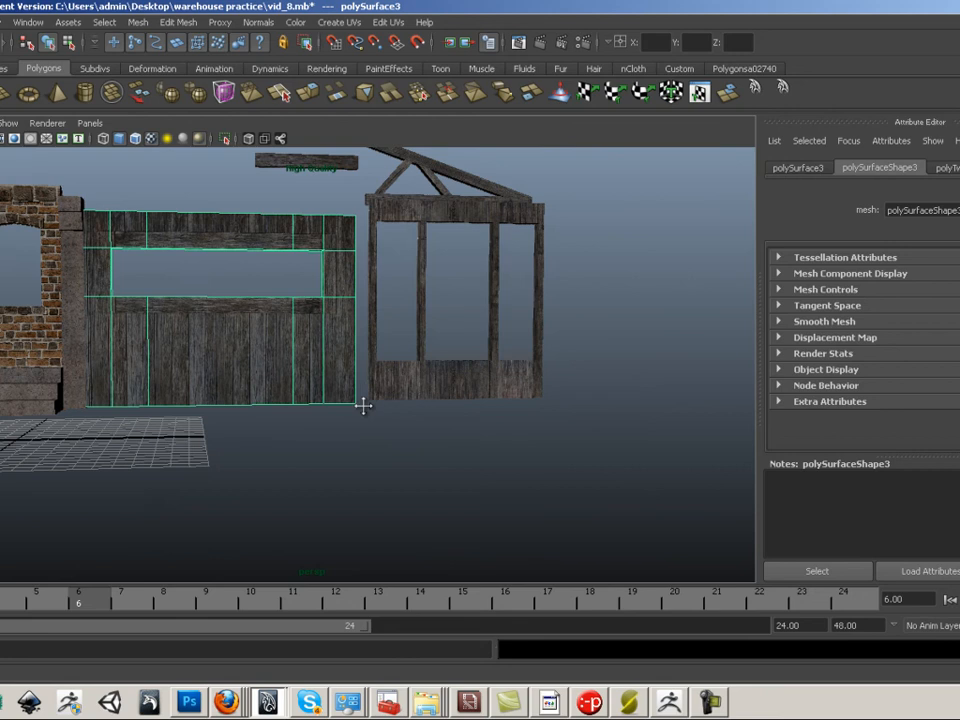
middle_click_drag(362, 405, 409, 506, "alt")
left_click_drag(409, 506, 332, 494, "alt")
mouse_move(332, 494)
right_mouse_down("alt")
mouse_move(403, 446)
mouse_move(504, 553)
mouse_move(346, 506)
right_mouse_up("alt")
left_click_drag(198, 463, 321, 443, "alt")
middle_click_drag(98, 394, 292, 401, "alt")
scroll(226, 468, "down", 2)
middle_click_drag(352, 508, 165, 470, "alt")
left_click_drag(380, 466, 323, 465, "alt")
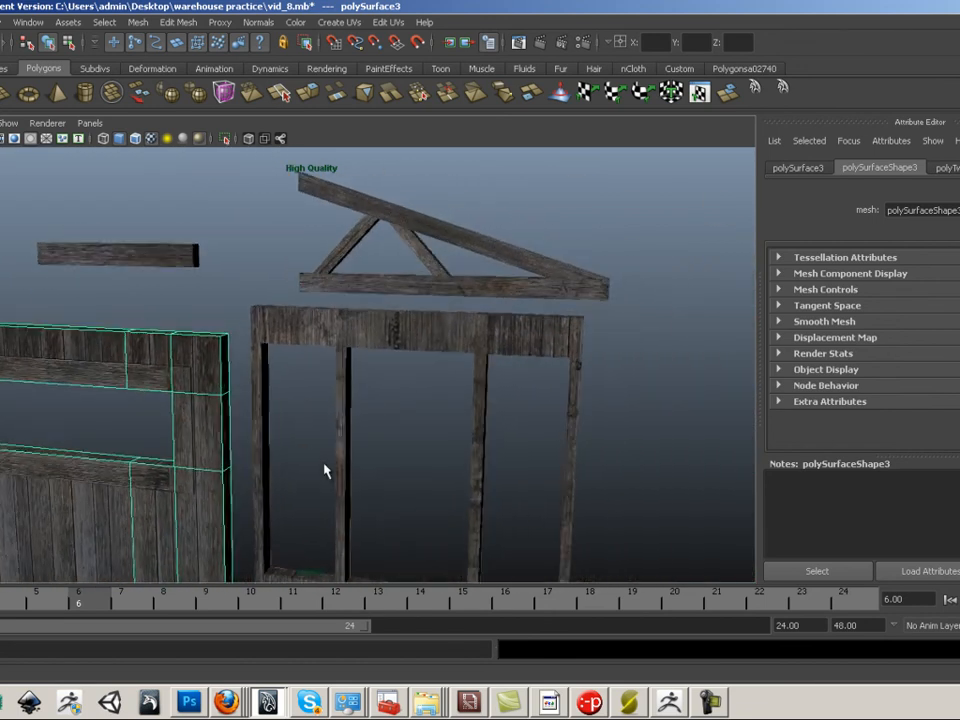
right_click_drag(323, 470, 465, 488, "alt")
middle_click_drag(392, 318, 296, 364, "alt")
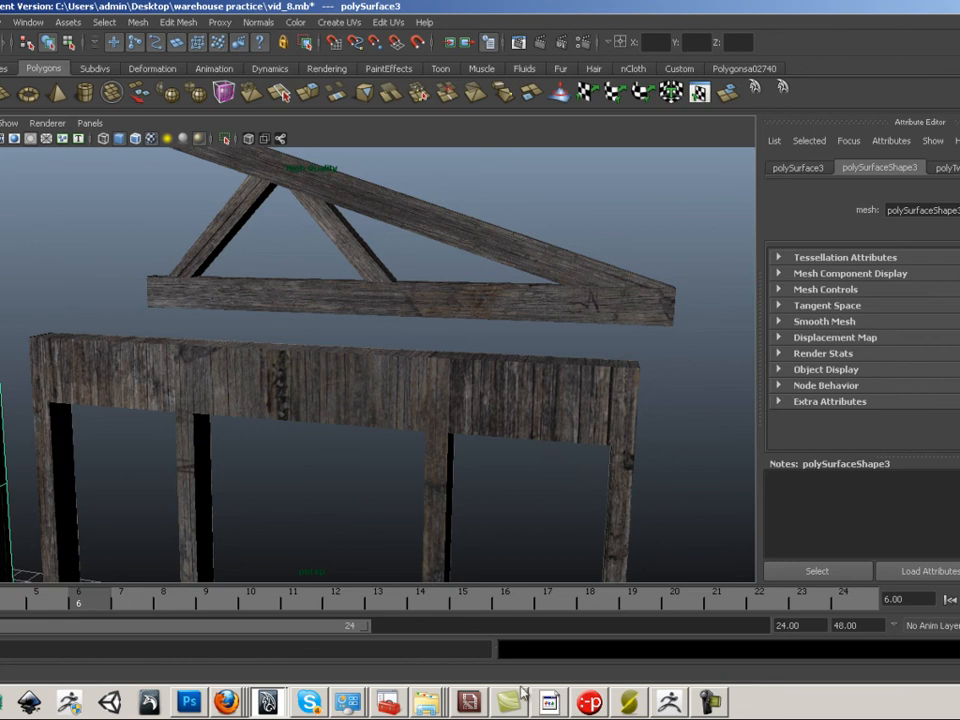
Step: Switch to Photoshop and add a Color Balance adjustment layer that shifts the wood texture toward a warmer brown
left_click(189, 703)
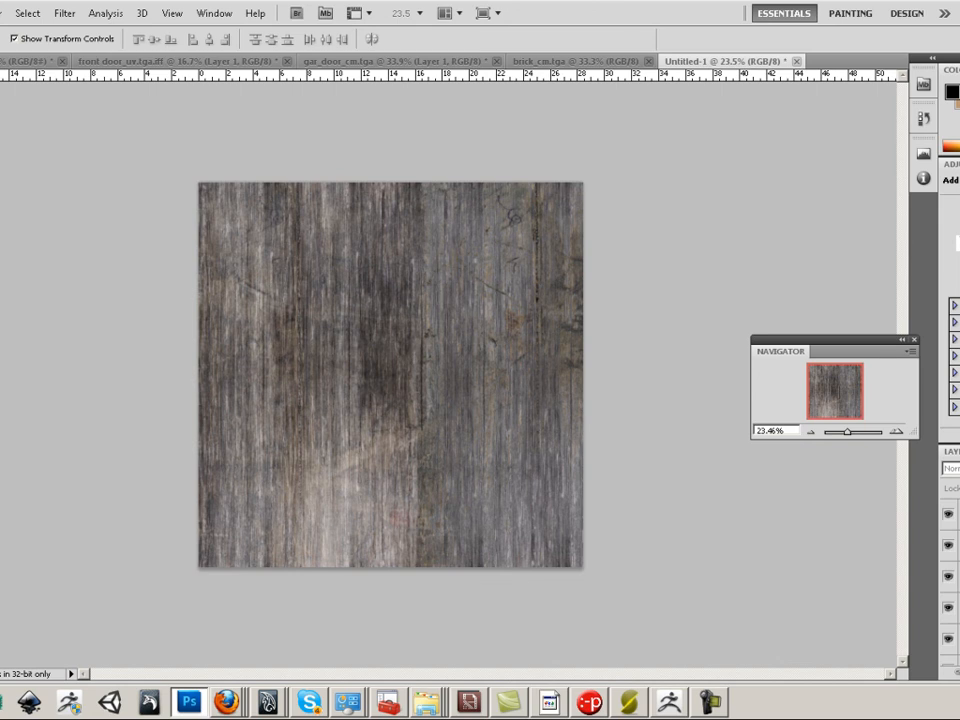
left_click(957, 514)
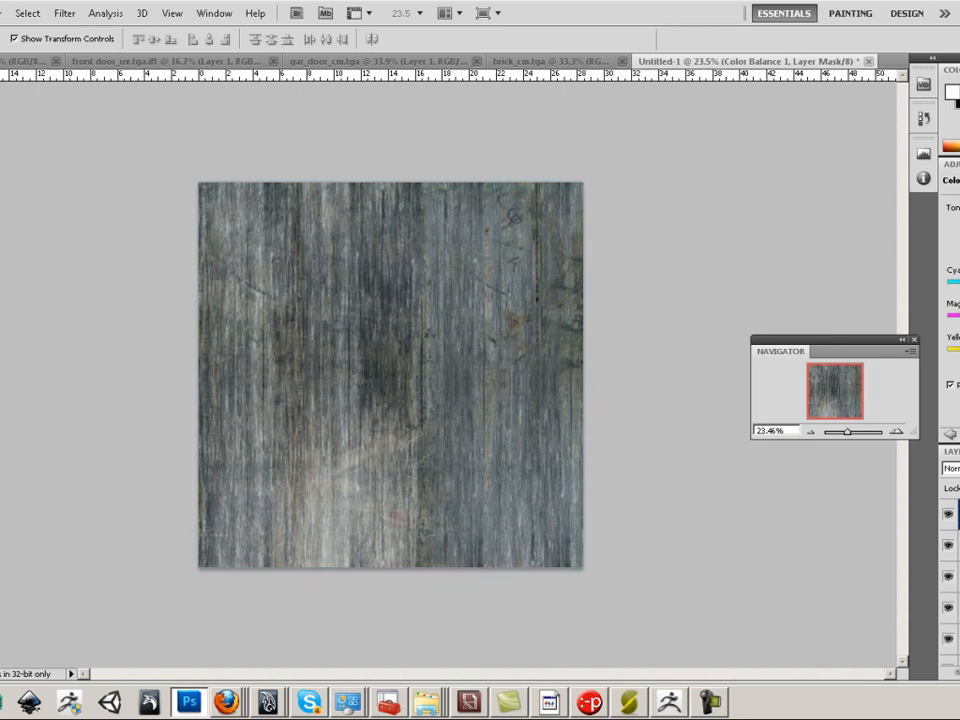
left_click_drag(959, 316, 953, 316)
key("alt+Tab")
key("alt+Tab")
key("alt+Tab")
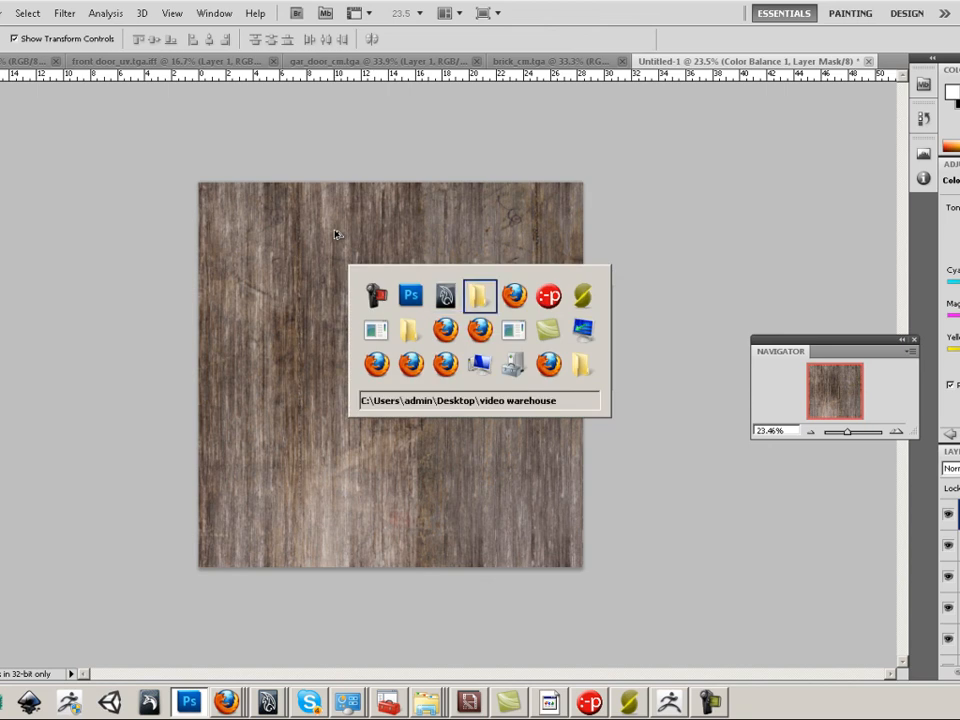
key("alt+Tab")
key("alt+Tab")
key("alt+Tab")
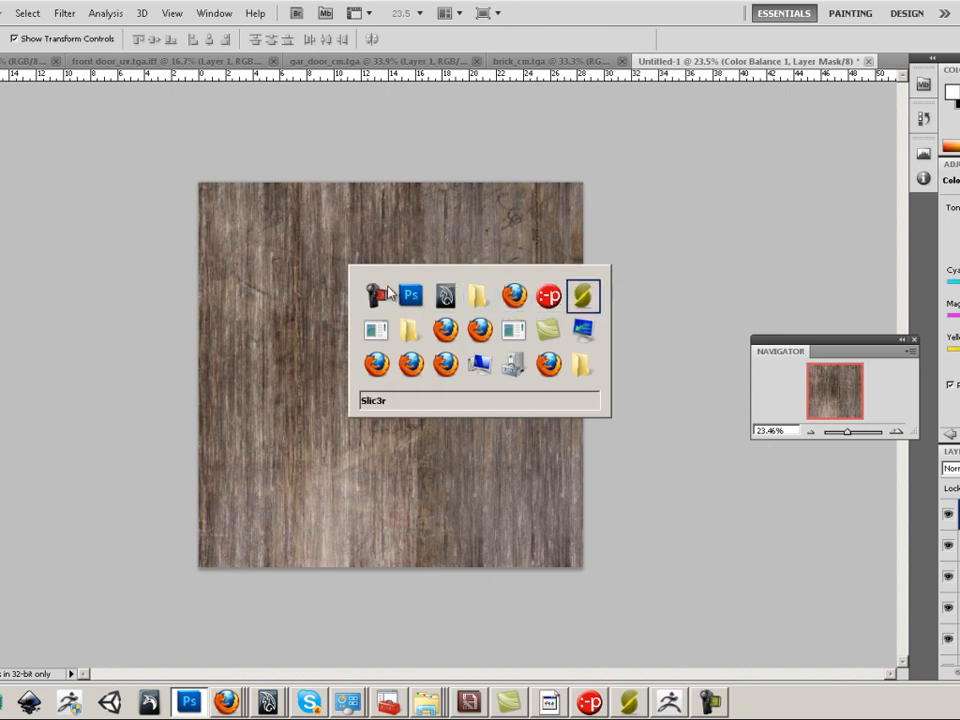
key("alt+Tab")
key("alt+Tab")
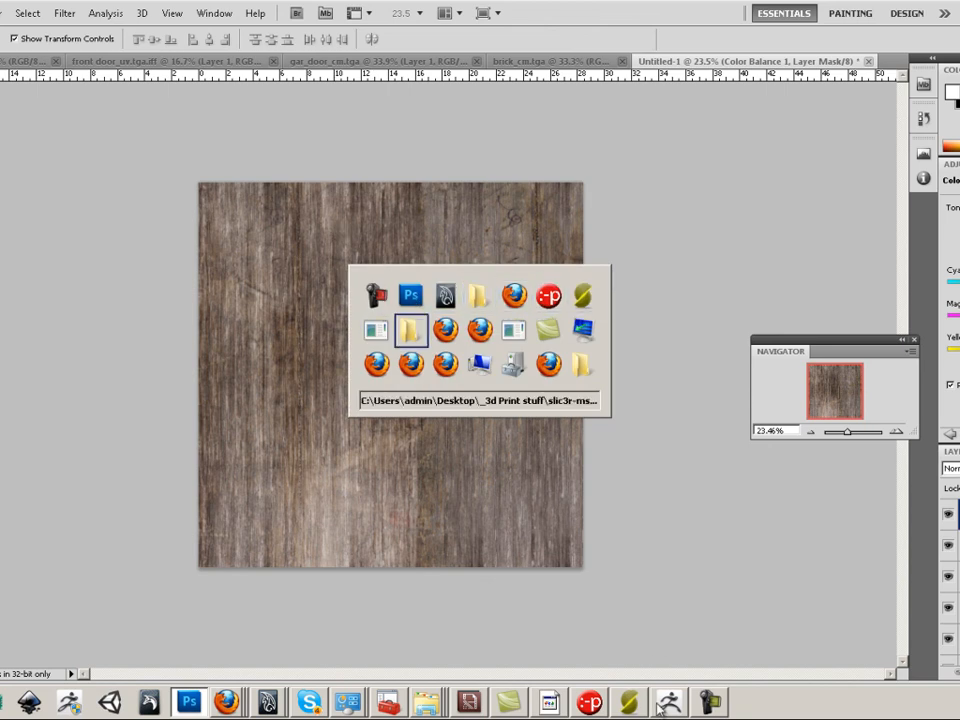
Step: Switch to Maya and select the wall frame with three tall openings below the roof truss
mouse_move(270, 704)
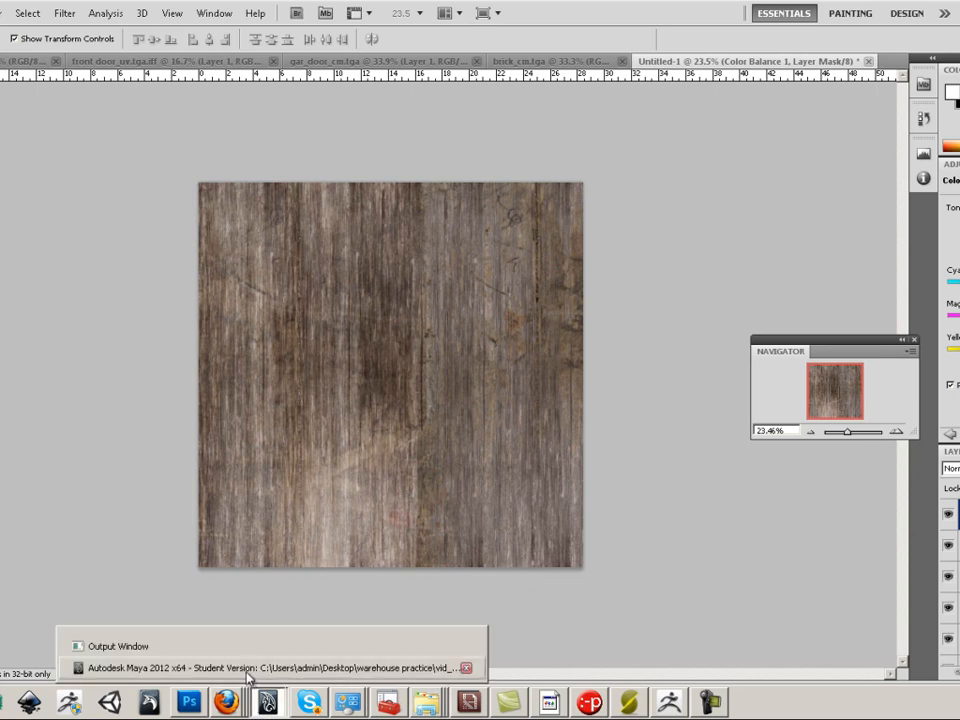
left_click(246, 672)
middle_click_drag(365, 391, 444, 407, "alt")
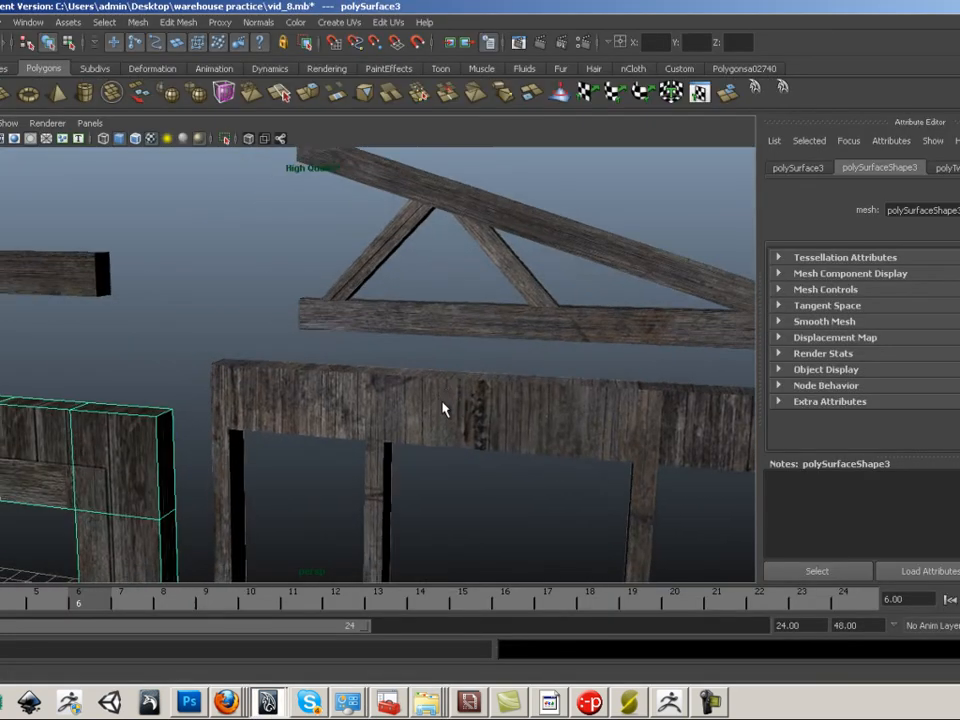
right_click_drag(444, 407, 566, 464, "alt")
right_click_drag(413, 461, 112, 422, "alt")
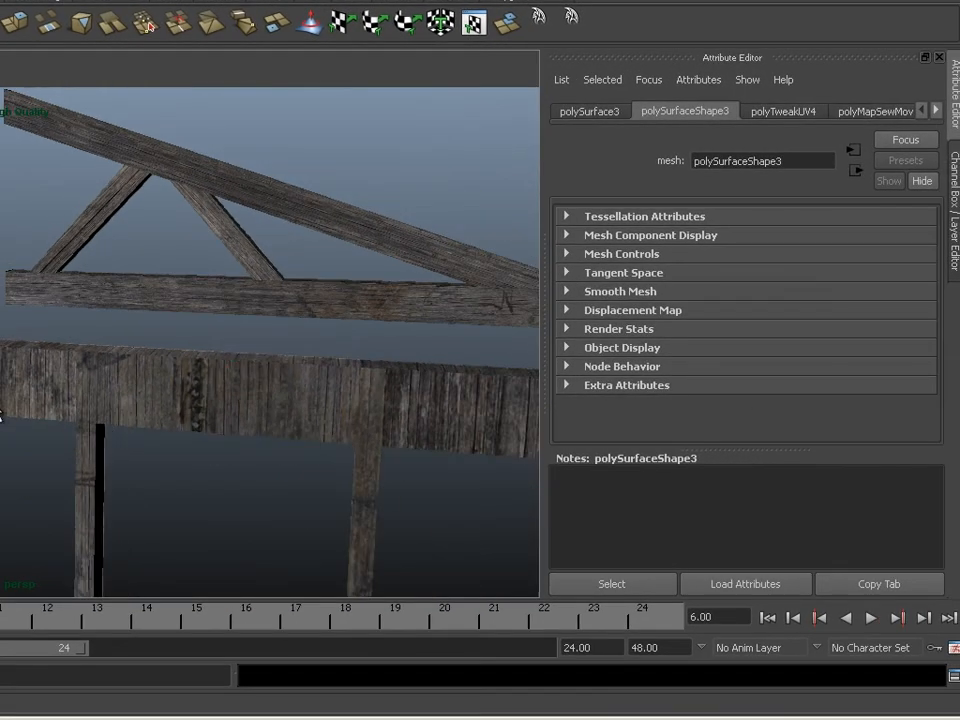
left_click(239, 425)
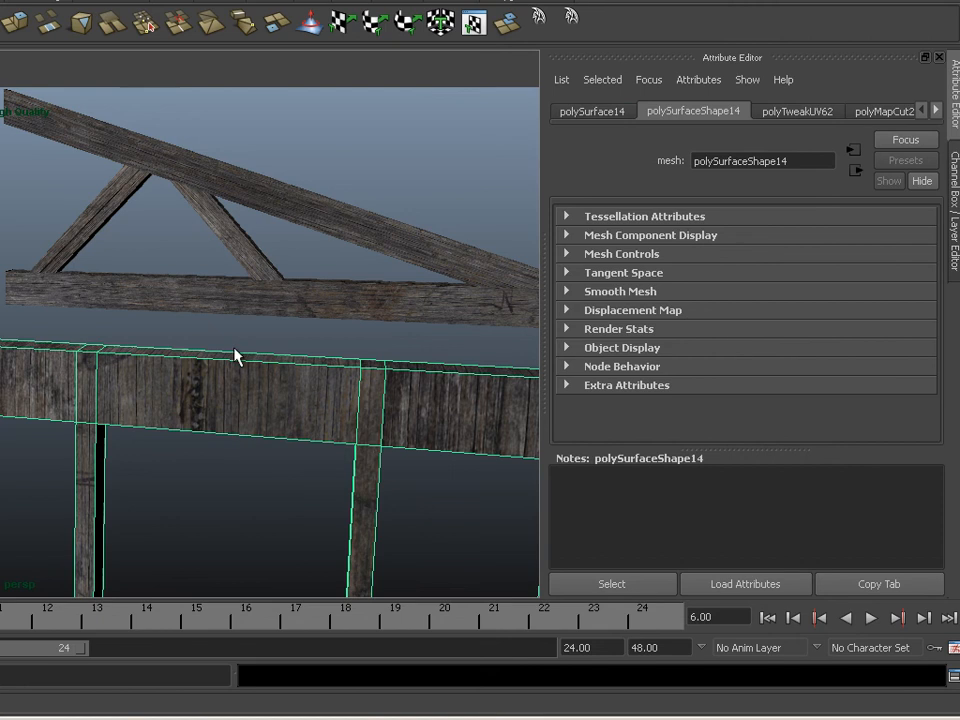
right_click_drag(329, 363, 122, 345, "alt")
middle_click_drag(194, 387, 290, 323, "alt")
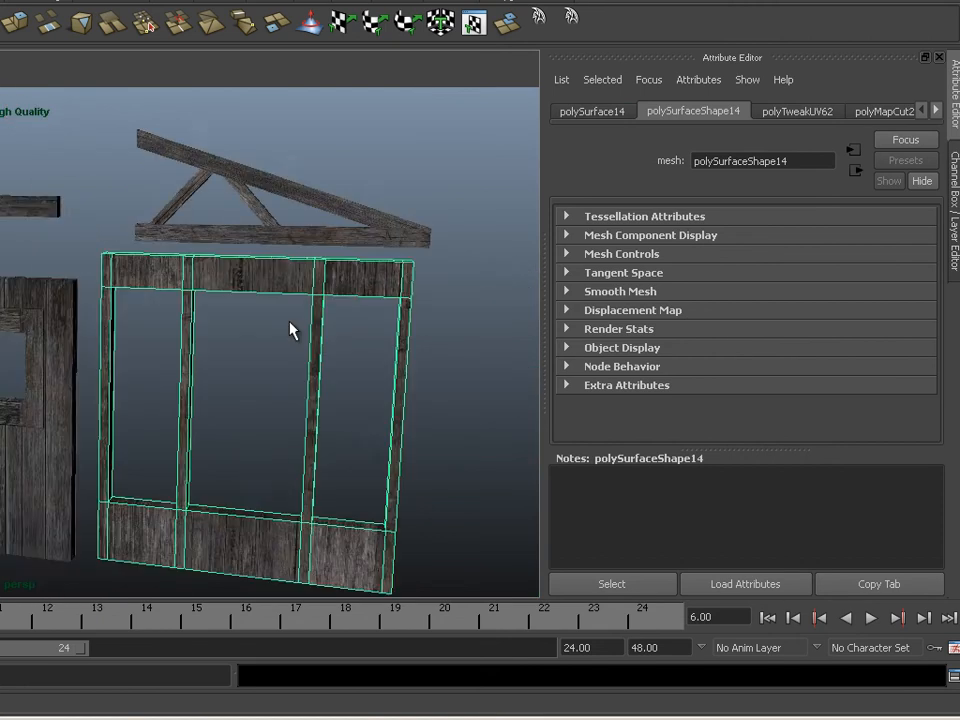
left_click_drag(290, 323, 250, 331, "alt")
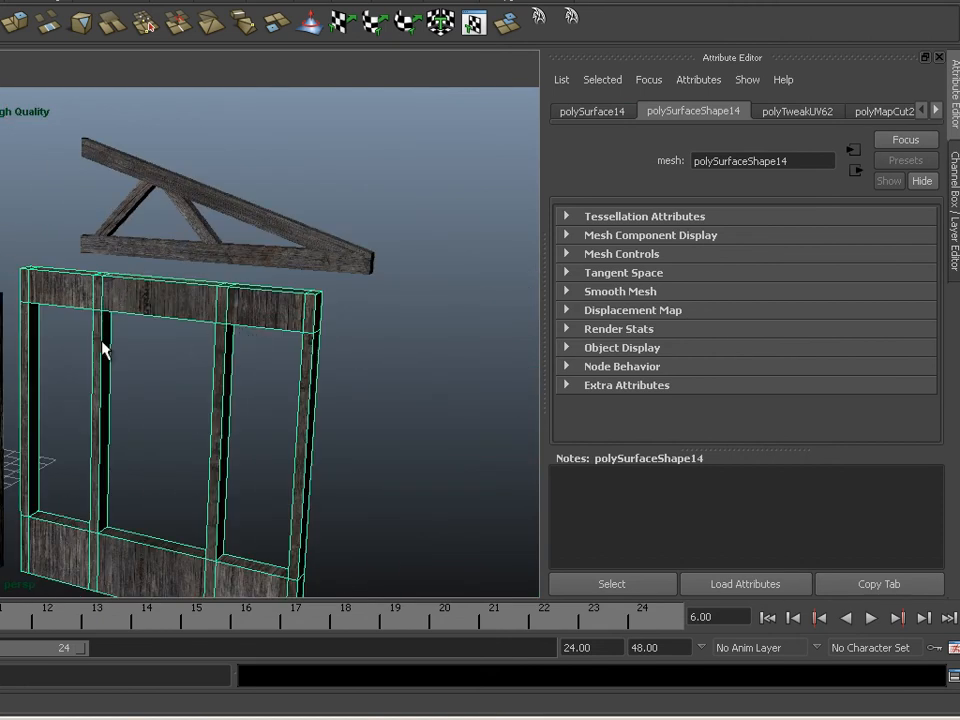
Step: Move the selected wall frame along its depth and sideways so it butts against the edge of the plank wall
key("w")
middle_click_drag(72, 445, 6, 344, "alt")
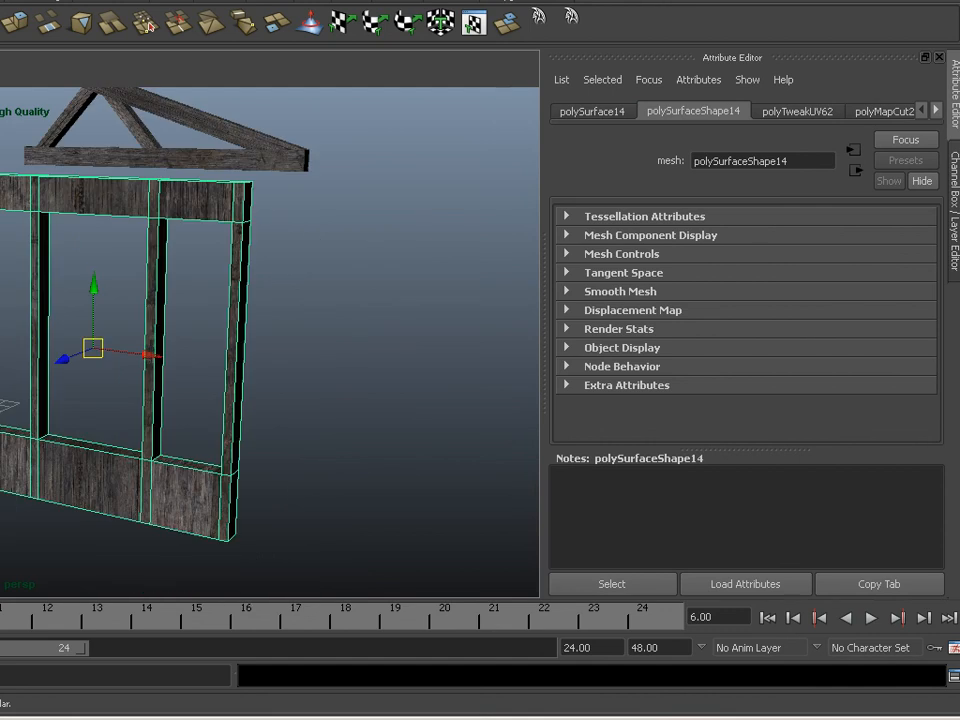
left_click_drag(61, 361, 48, 371)
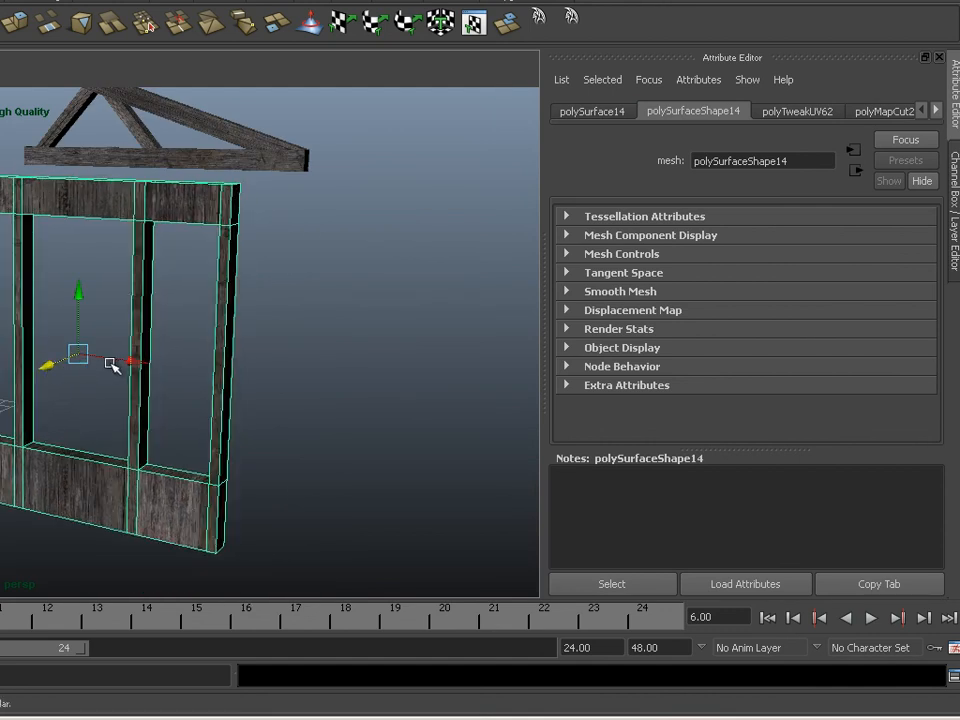
left_click(93, 362)
left_click(212, 497)
left_click_drag(136, 361, 88, 362)
left_click_drag(0, 361, 7, 361)
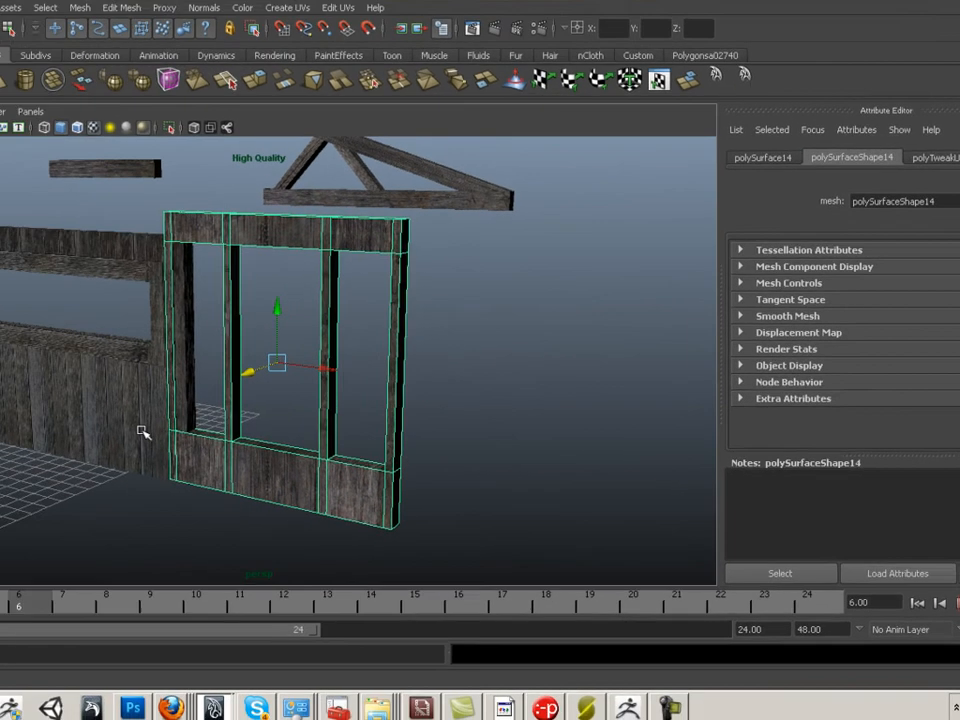
Step: Look over the wooden walls beside the brick ones, and examine the four-pane window with broken glass up close
scroll(143, 432, "down", 5)
left_click_drag(51, 401, 221, 405, "alt")
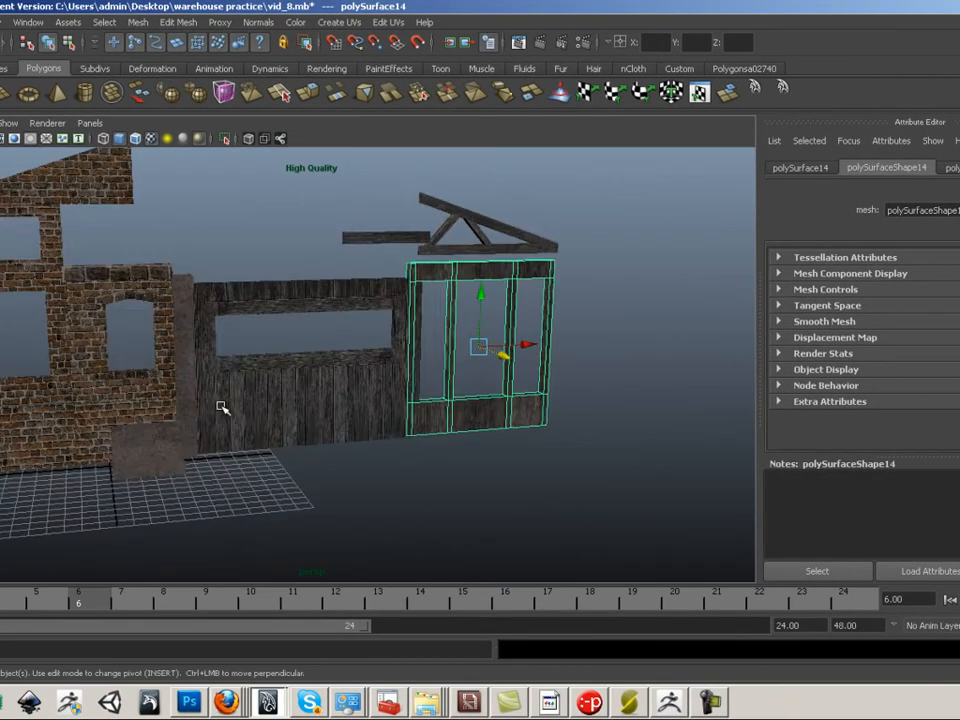
middle_click_drag(221, 405, 17, 422, "alt")
scroll(349, 374, "down", 1)
middle_click_drag(349, 374, 82, 452, "alt")
left_click_drag(82, 452, 139, 424, "alt")
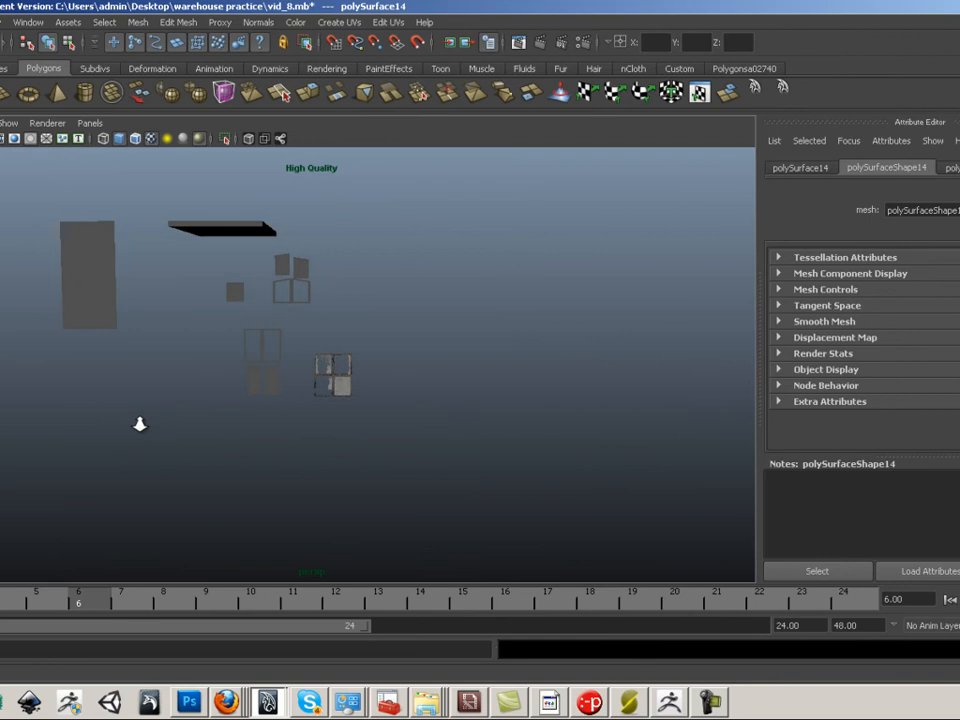
right_click_drag(139, 424, 545, 556, "alt")
middle_click_drag(370, 486, 273, 450, "alt")
right_click_drag(273, 450, 545, 530, "alt")
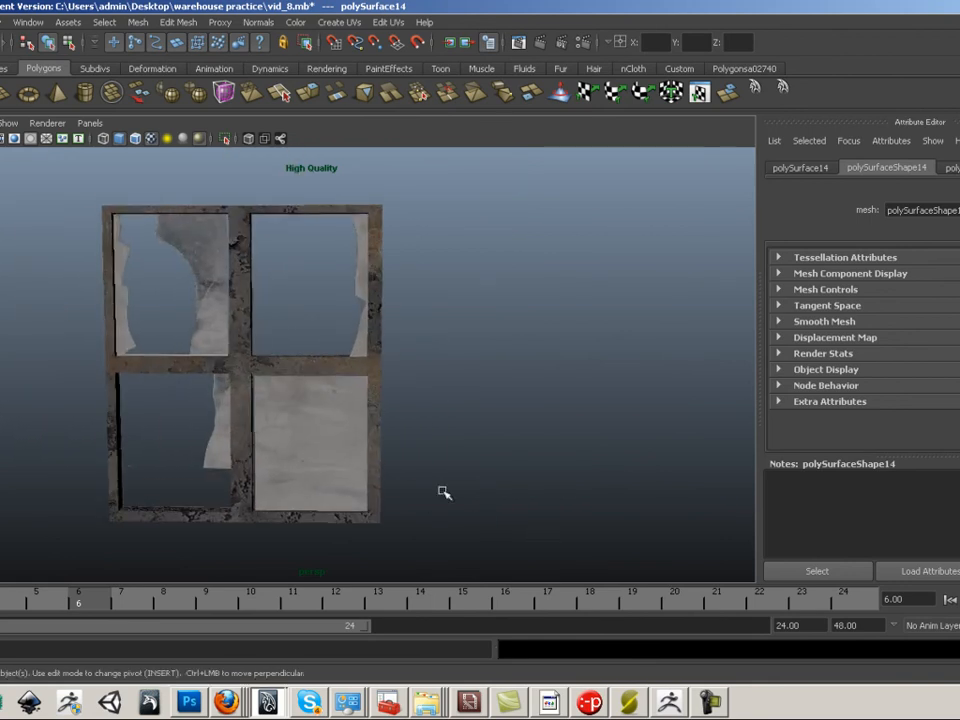
Step: Select the window's intact glass pane and move it slightly upward to close the gap below the middle crossbar
left_click(316, 467)
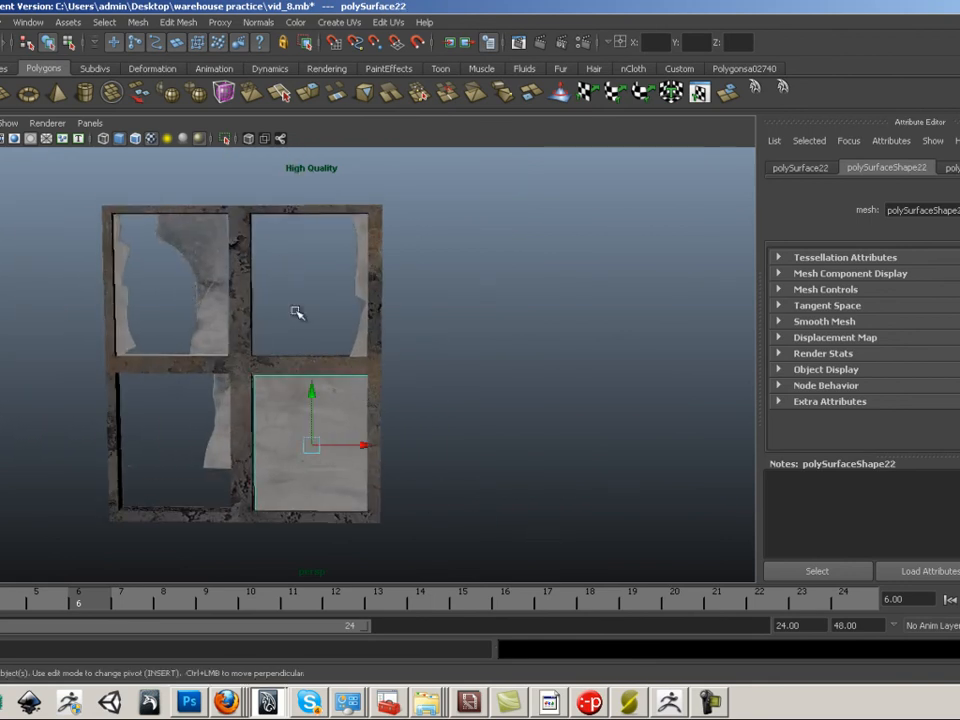
mouse_move(297, 313)
left_mouse_down("alt")
mouse_move(246, 332)
mouse_move(66, 317)
mouse_move(306, 319)
left_mouse_up("alt")
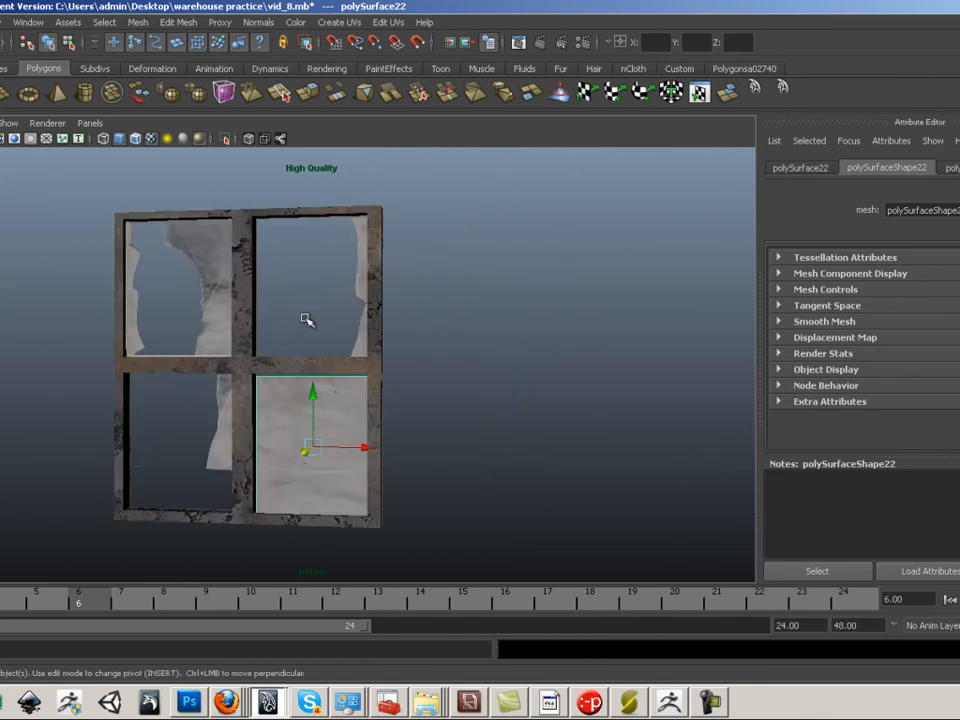
scroll(240, 261, "up", 3)
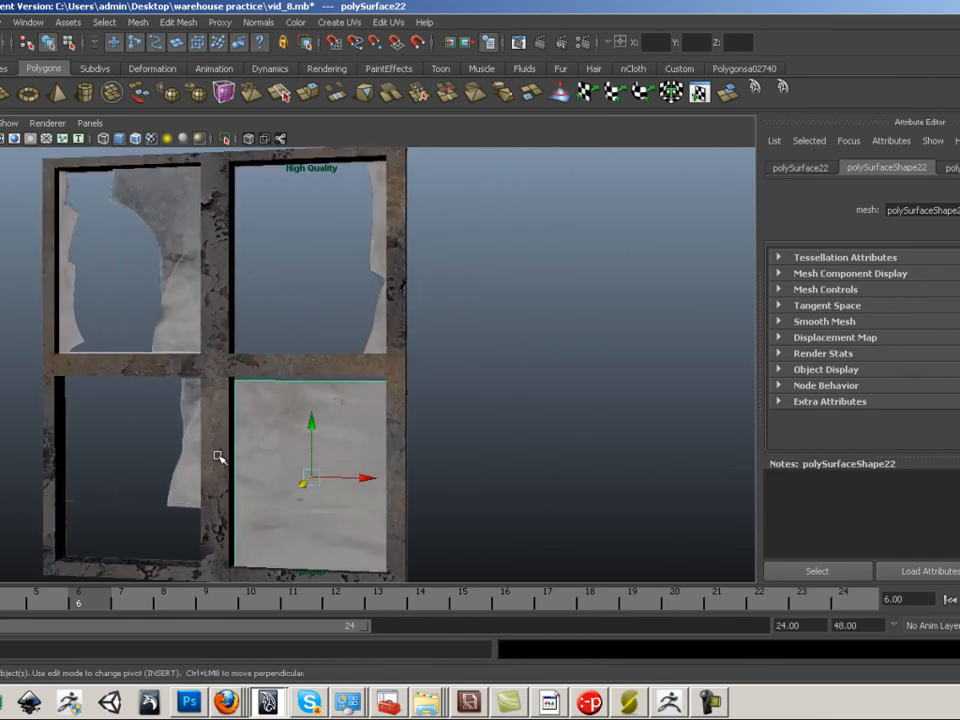
scroll(255, 403, "up", 5)
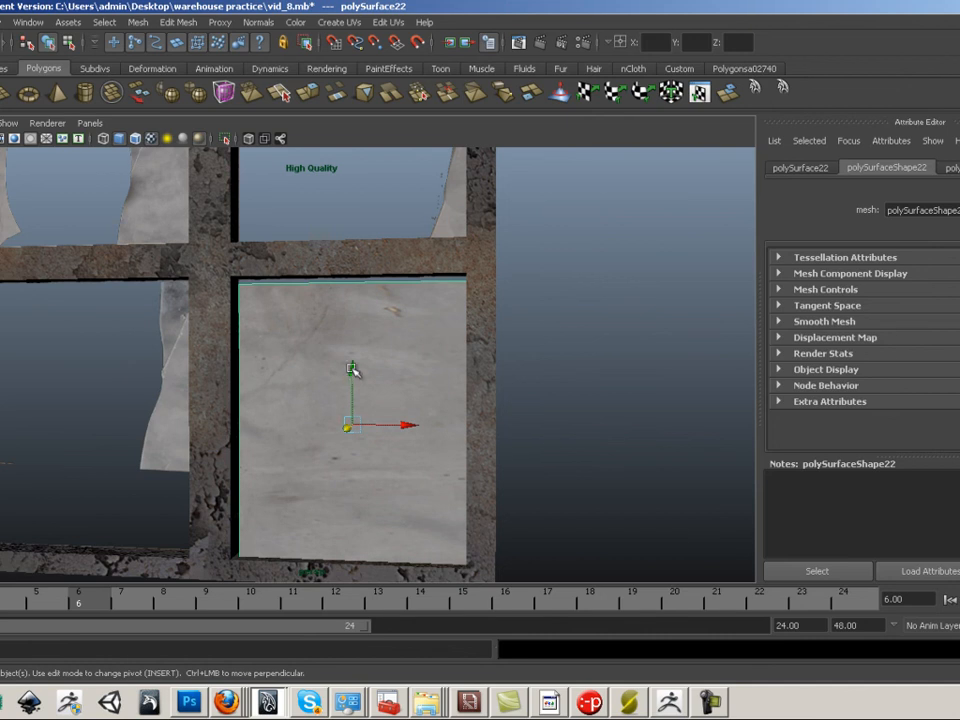
left_click_drag(352, 370, 352, 366)
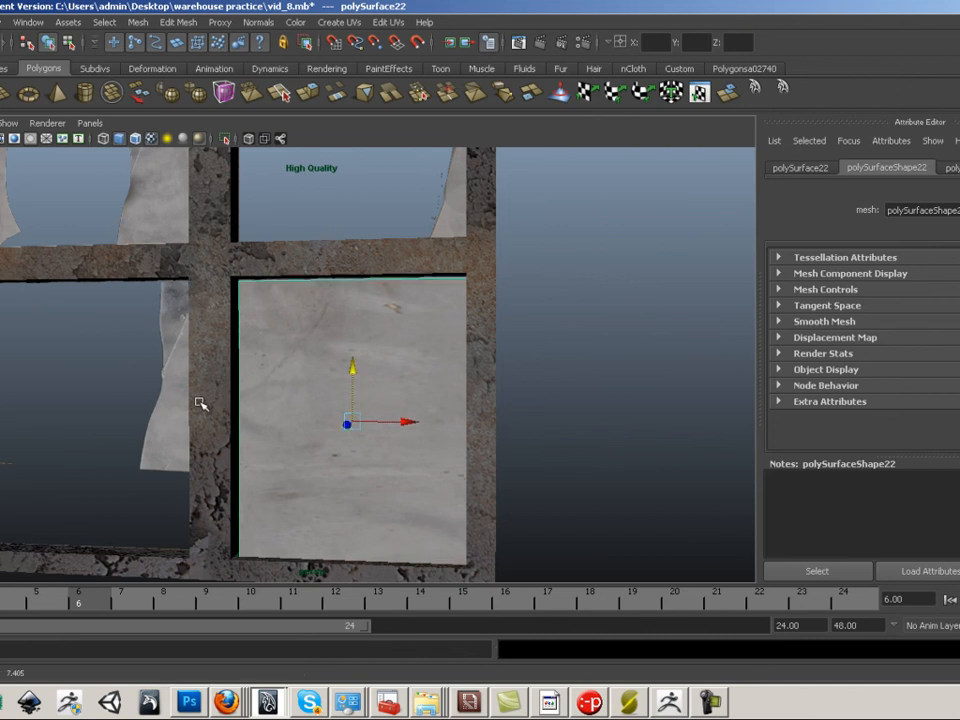
right_click_drag(350, 427, 45, 358, "alt")
left_click_drag(45, 358, 2, 380, "alt")
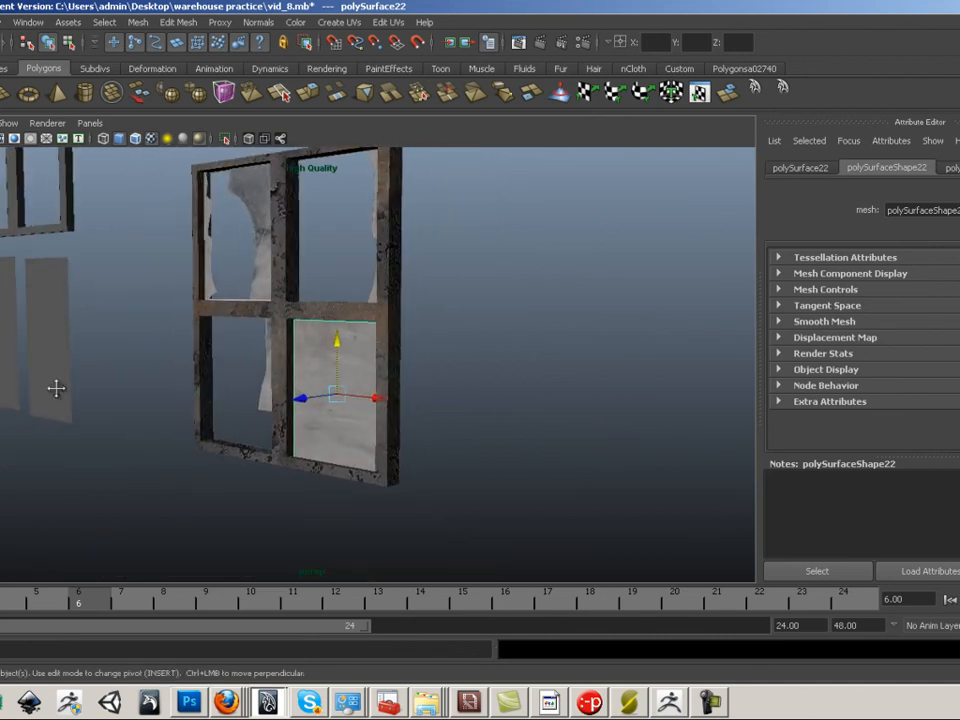